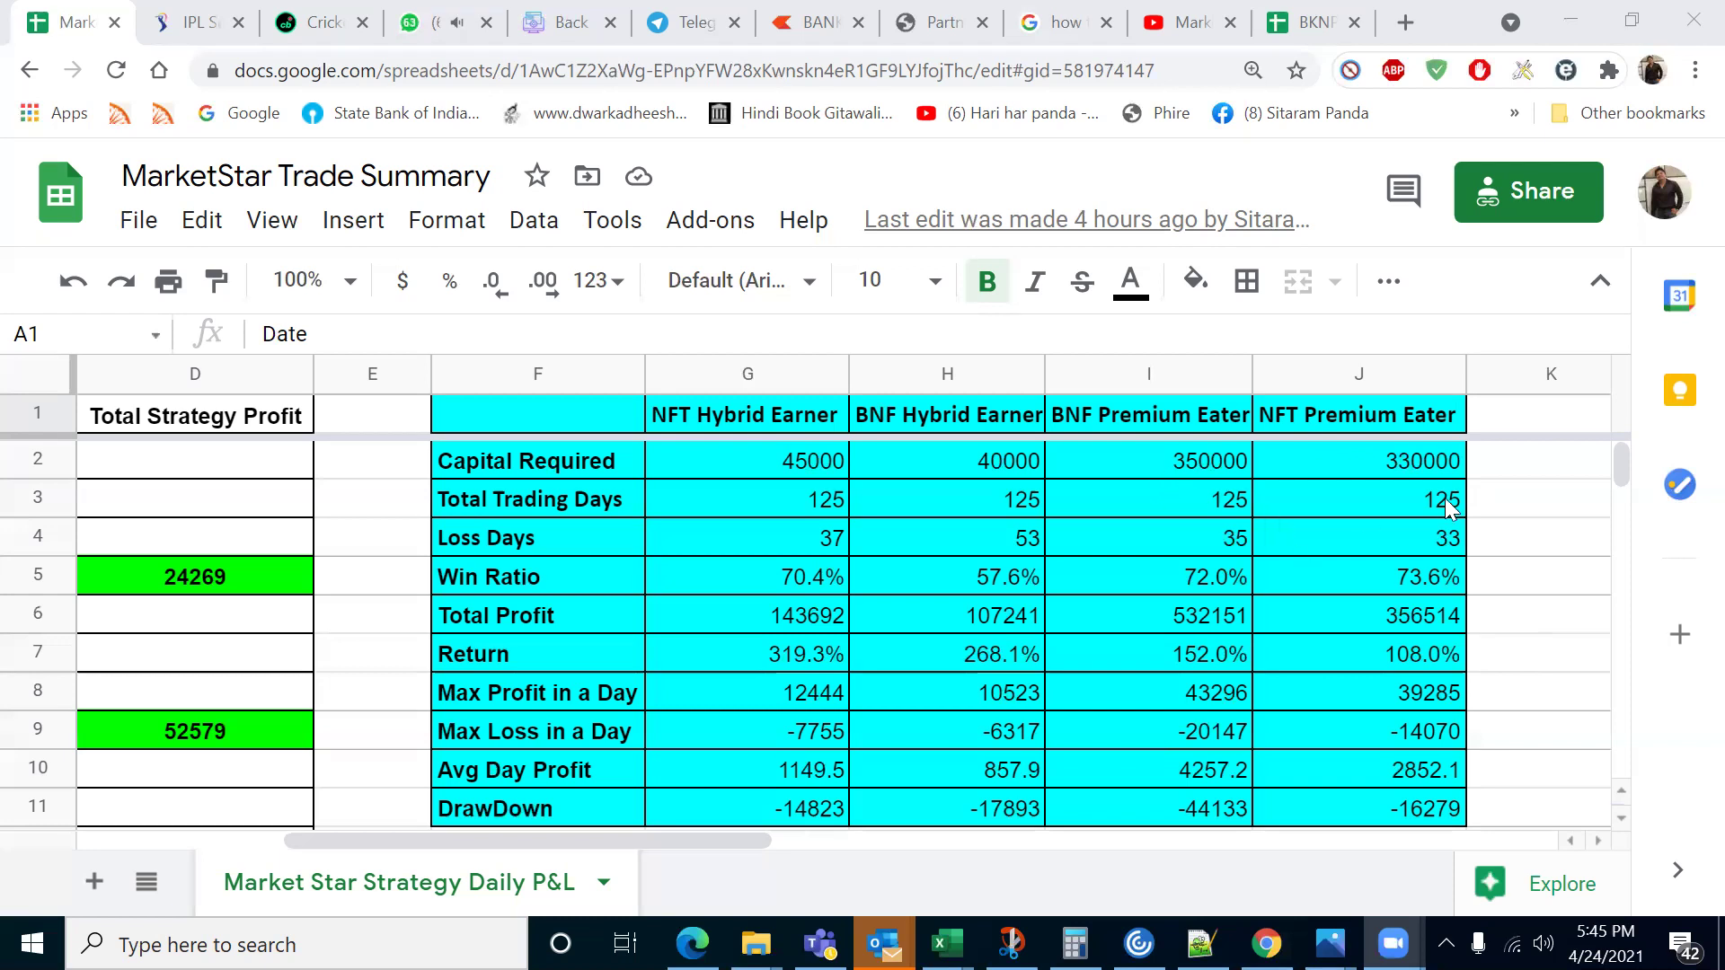
- Close the browser tab between the Cricket and Back Test tabs
{"action": "middle_click", "coordinate": [442, 43]}
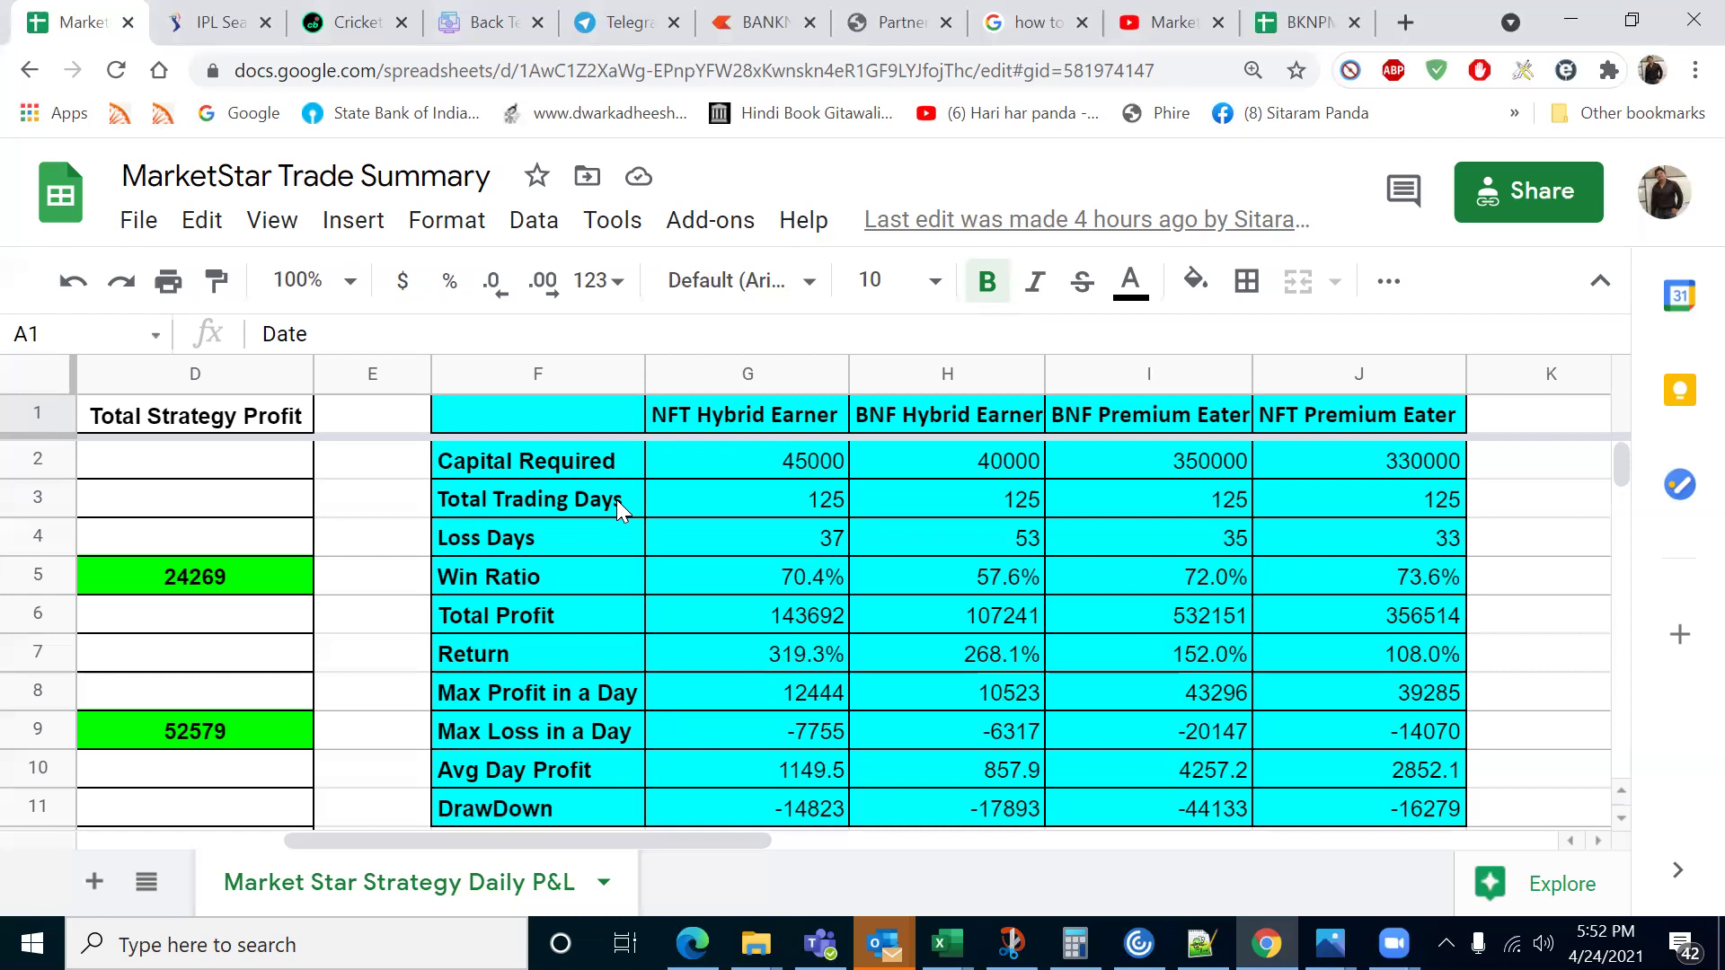
- Examine the NFT Hybrid Earner's required capital, the Return row label and its total trading days in the summary table
{"action": "left_click", "coordinate": [746, 461]}
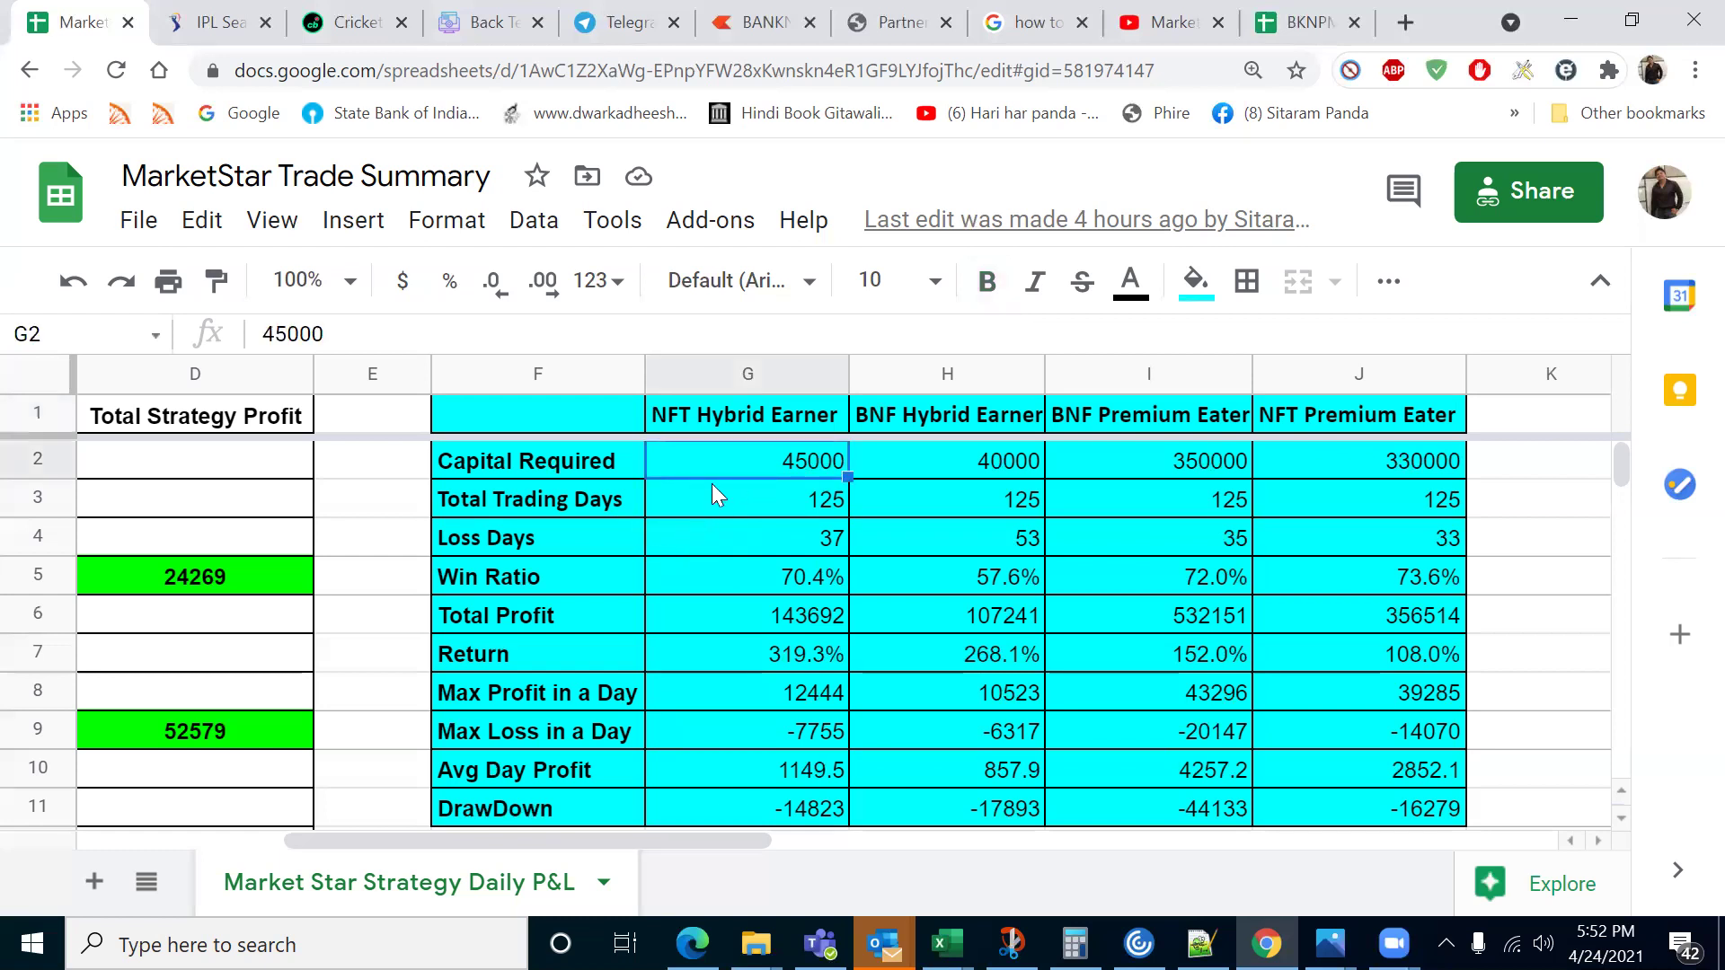
{"action": "left_click", "coordinate": [481, 653]}
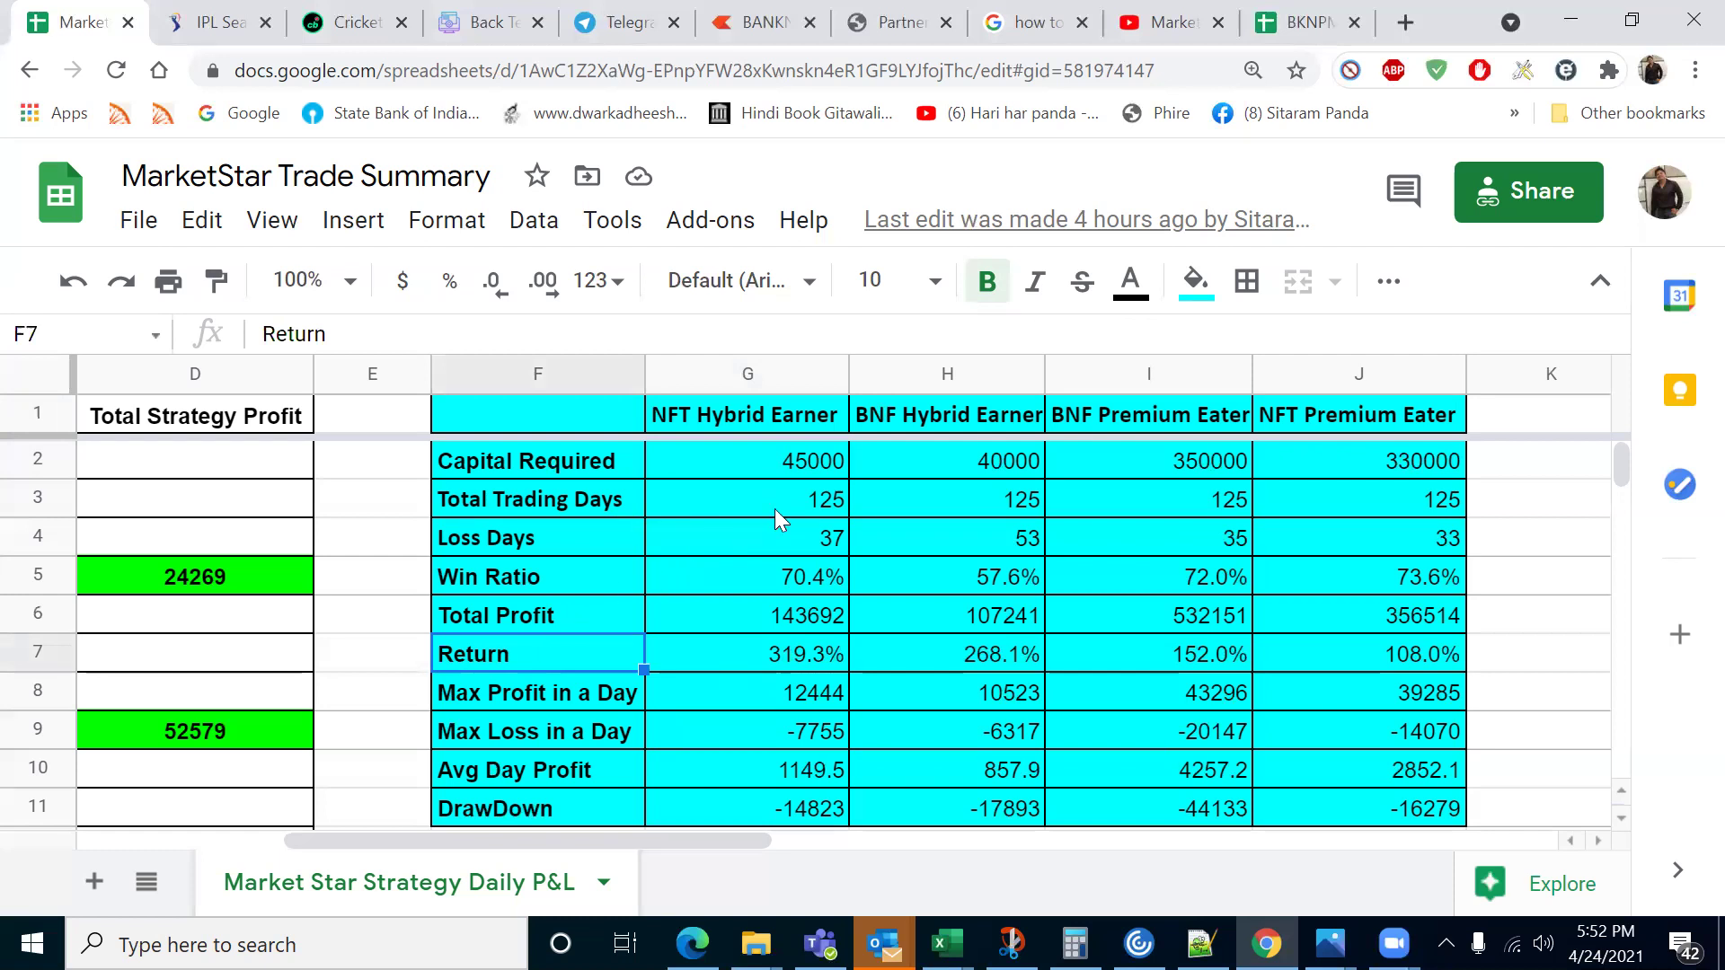
{"action": "left_click", "coordinate": [797, 497]}
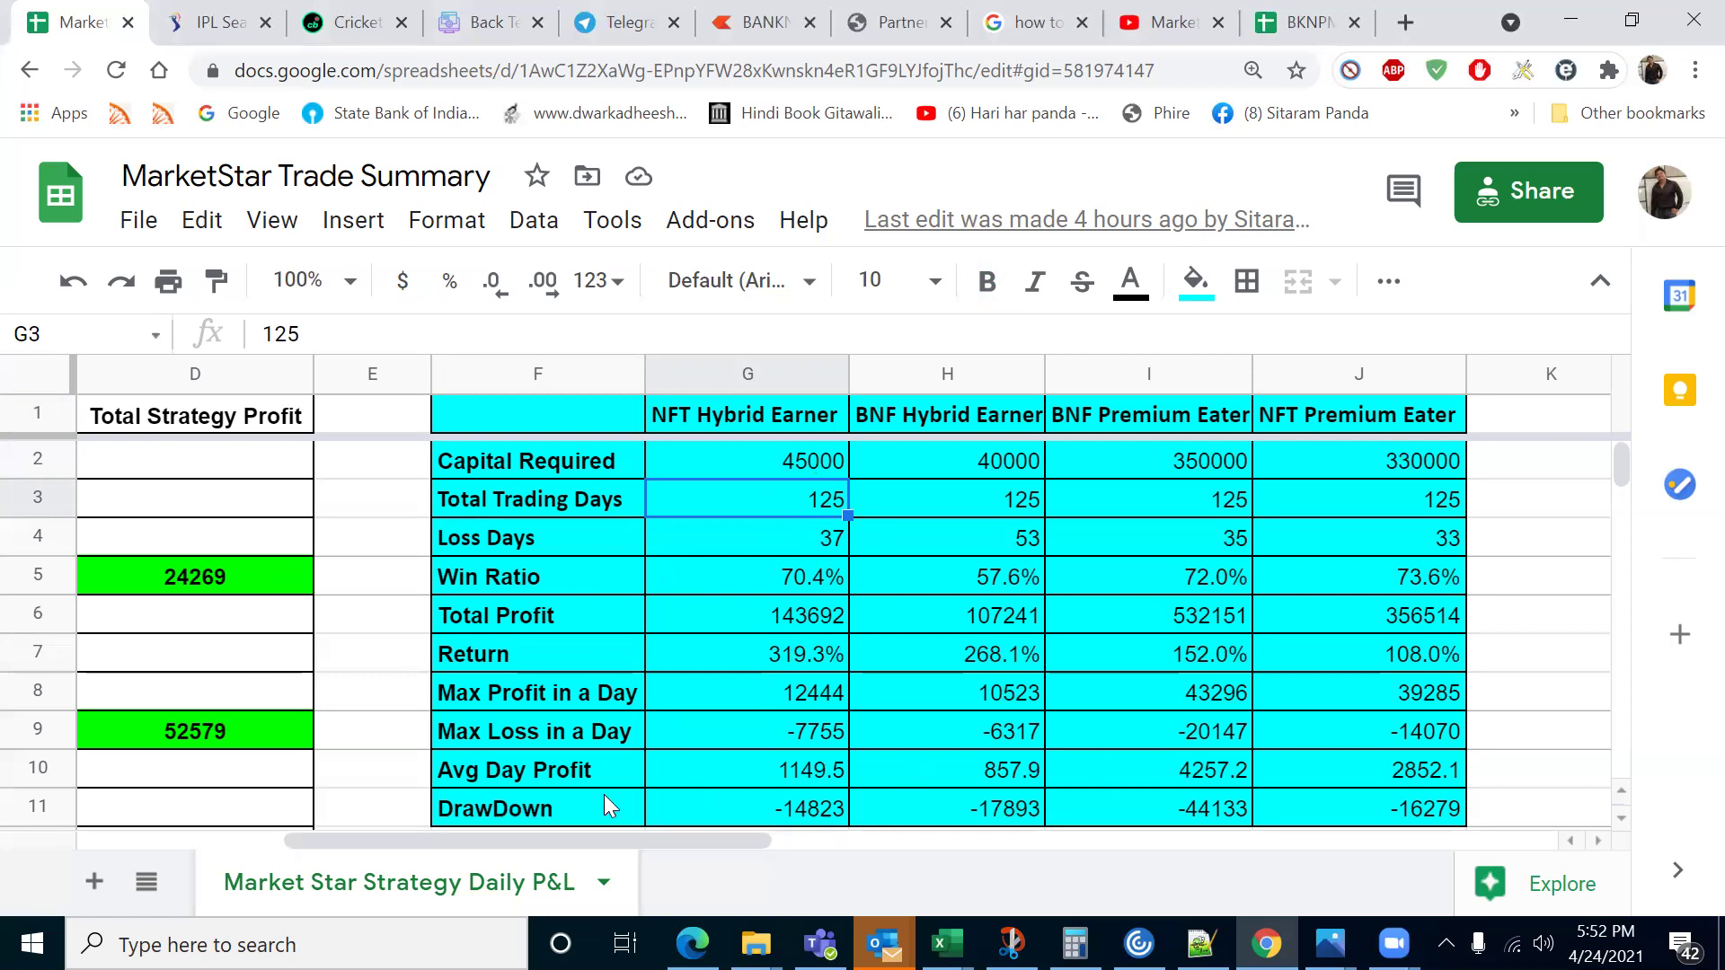
- Review the dated daily profit log and the total strategy profits from April back into March 2021
{"action": "left_click_drag", "start_coordinate": [331, 835], "coordinate": [125, 836]}
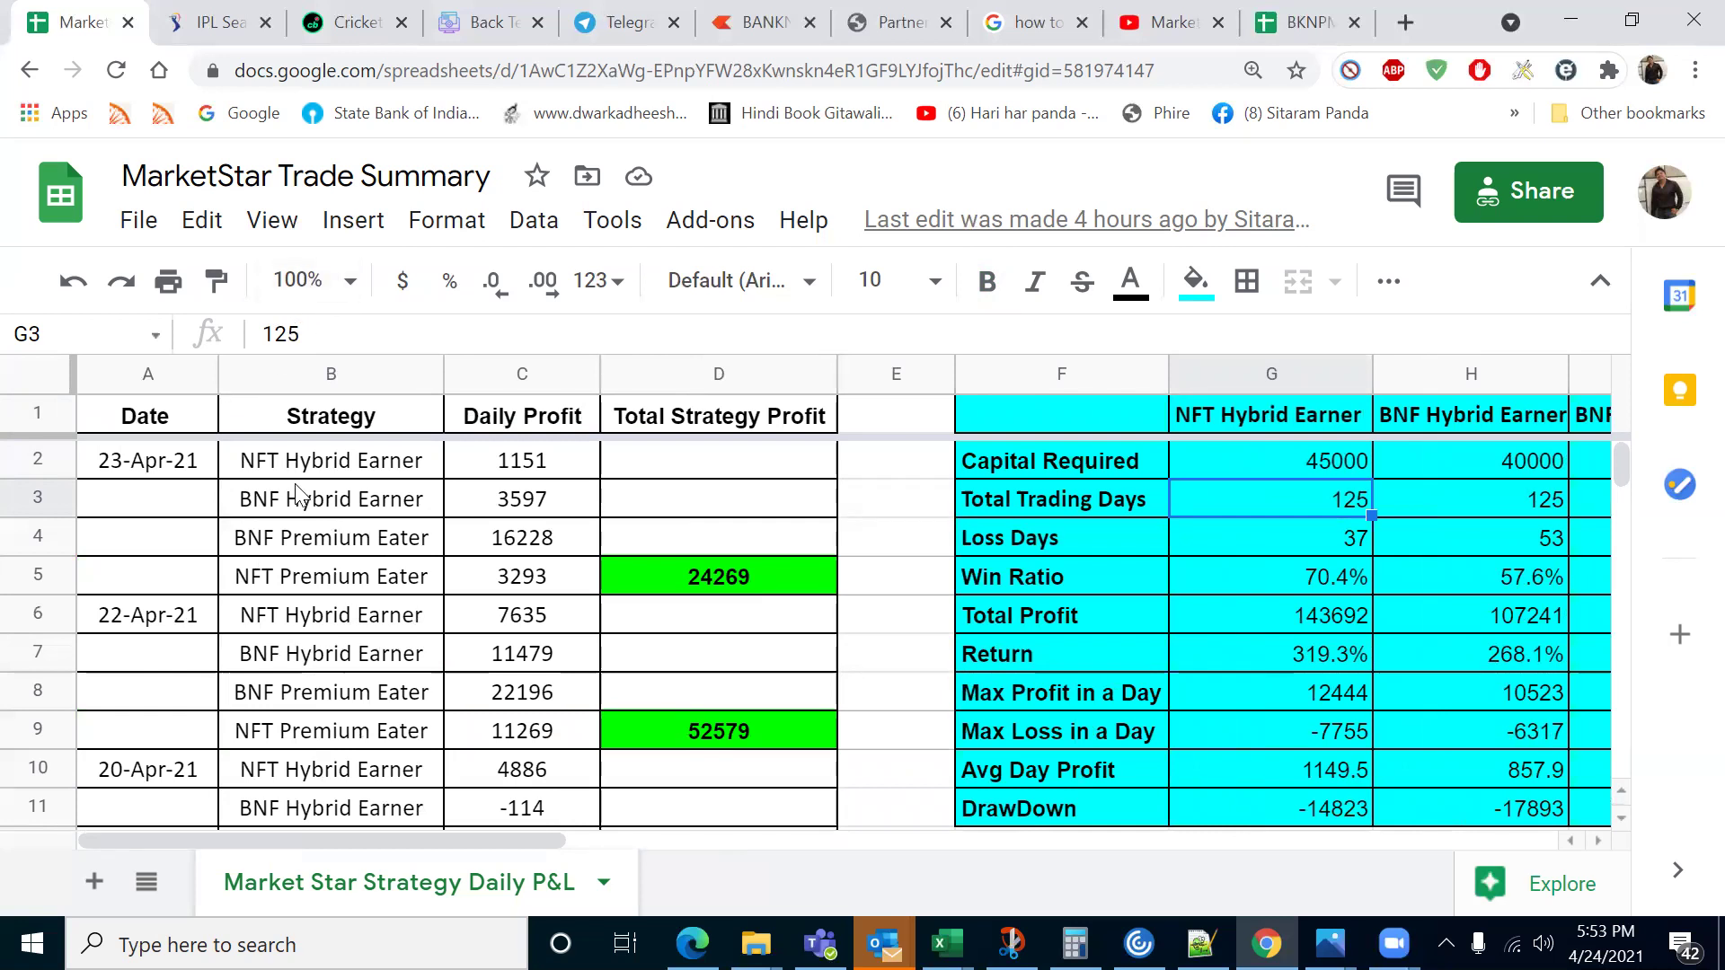
{"action": "scroll", "coordinate": [298, 495], "scroll_direction": "down", "scroll_amount": 4}
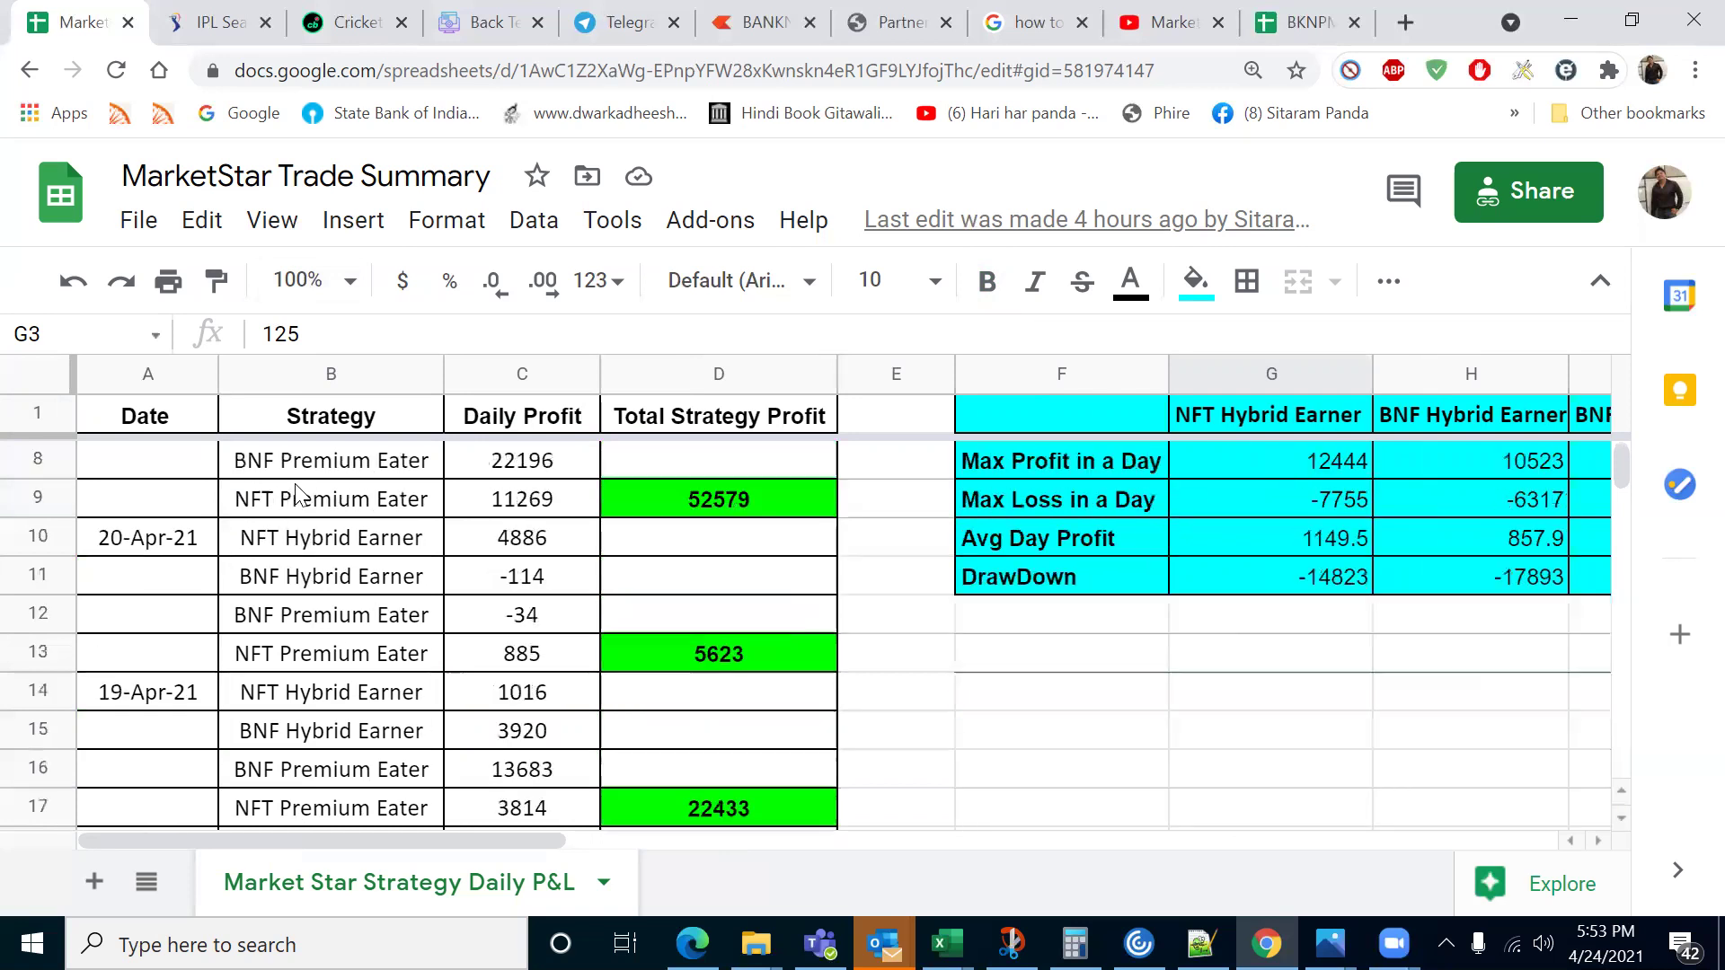
{"action": "scroll", "coordinate": [297, 495], "scroll_direction": "down", "scroll_amount": 16}
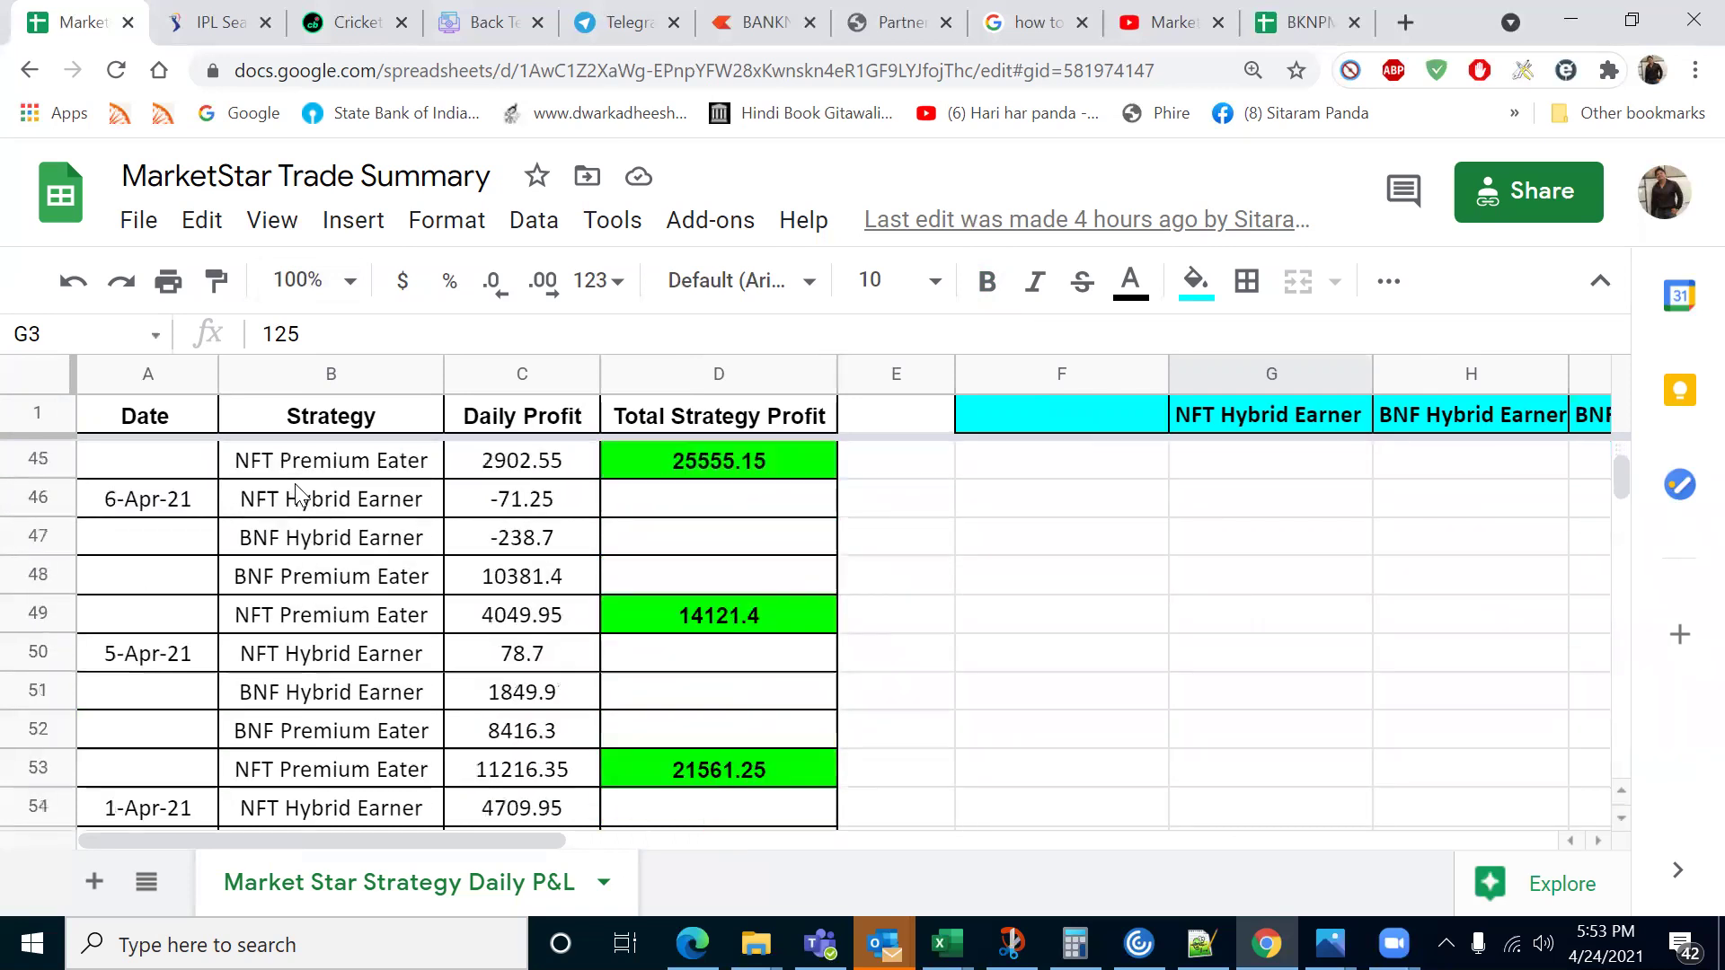
{"action": "scroll", "coordinate": [297, 495], "scroll_direction": "up", "scroll_amount": 19}
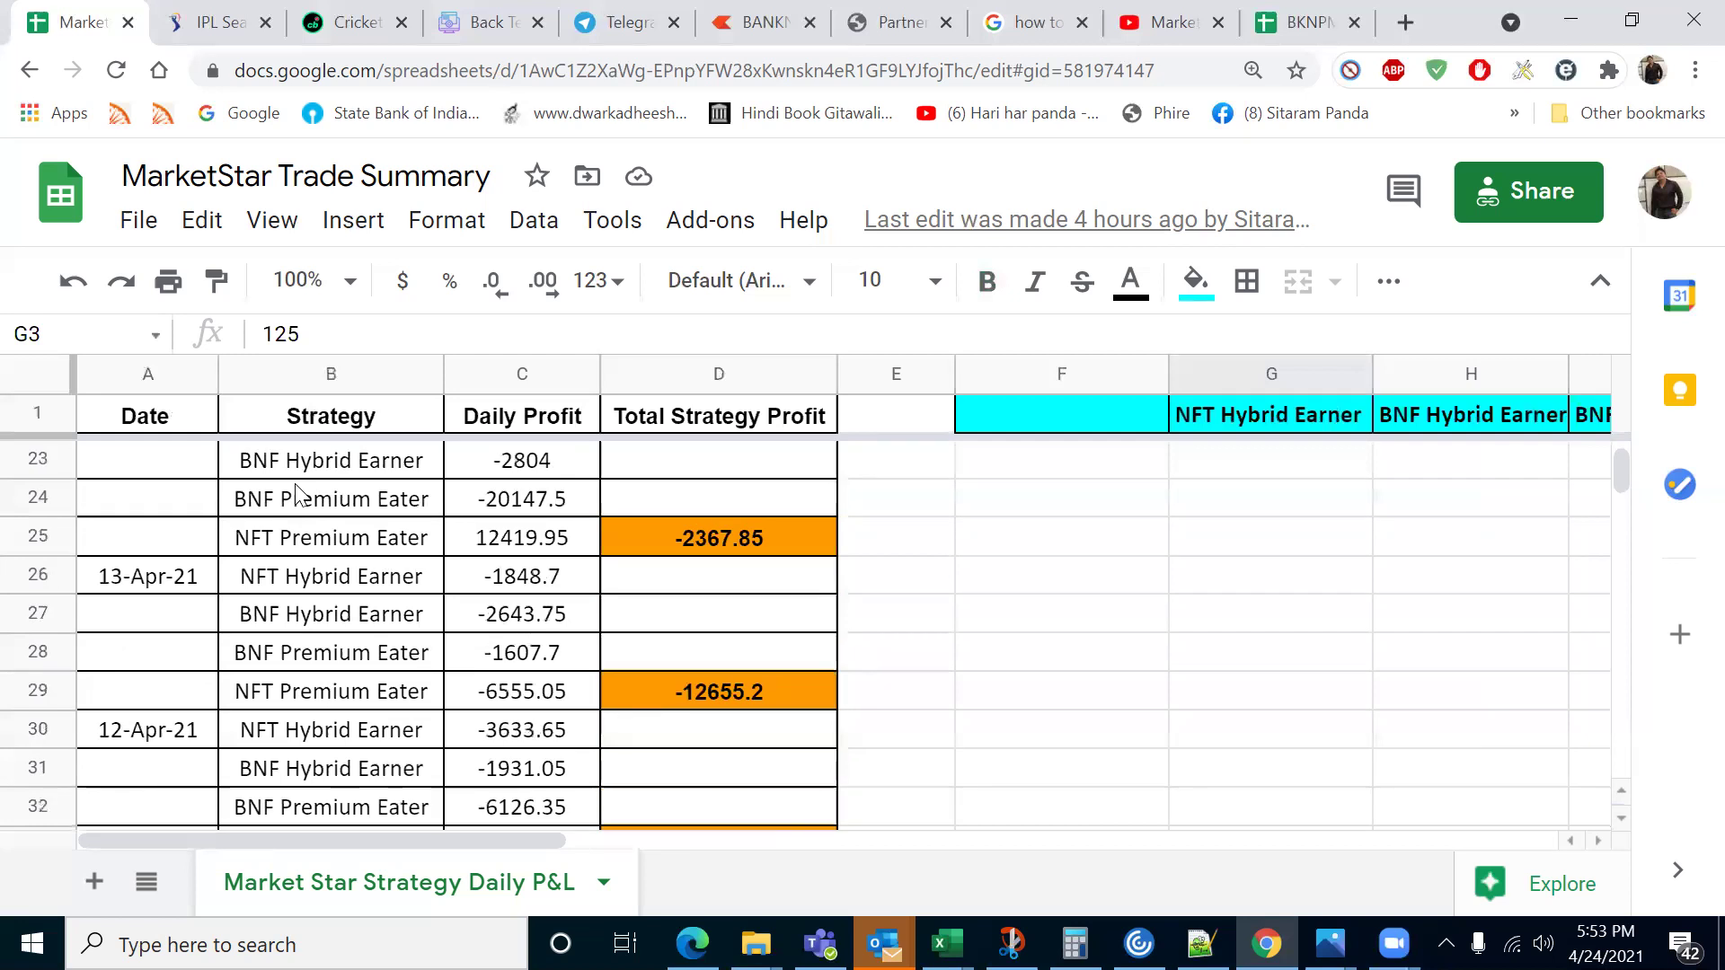
{"action": "scroll", "coordinate": [297, 495], "scroll_direction": "down", "scroll_amount": 7}
{"action": "scroll", "coordinate": [297, 495], "scroll_direction": "down", "scroll_amount": 20}
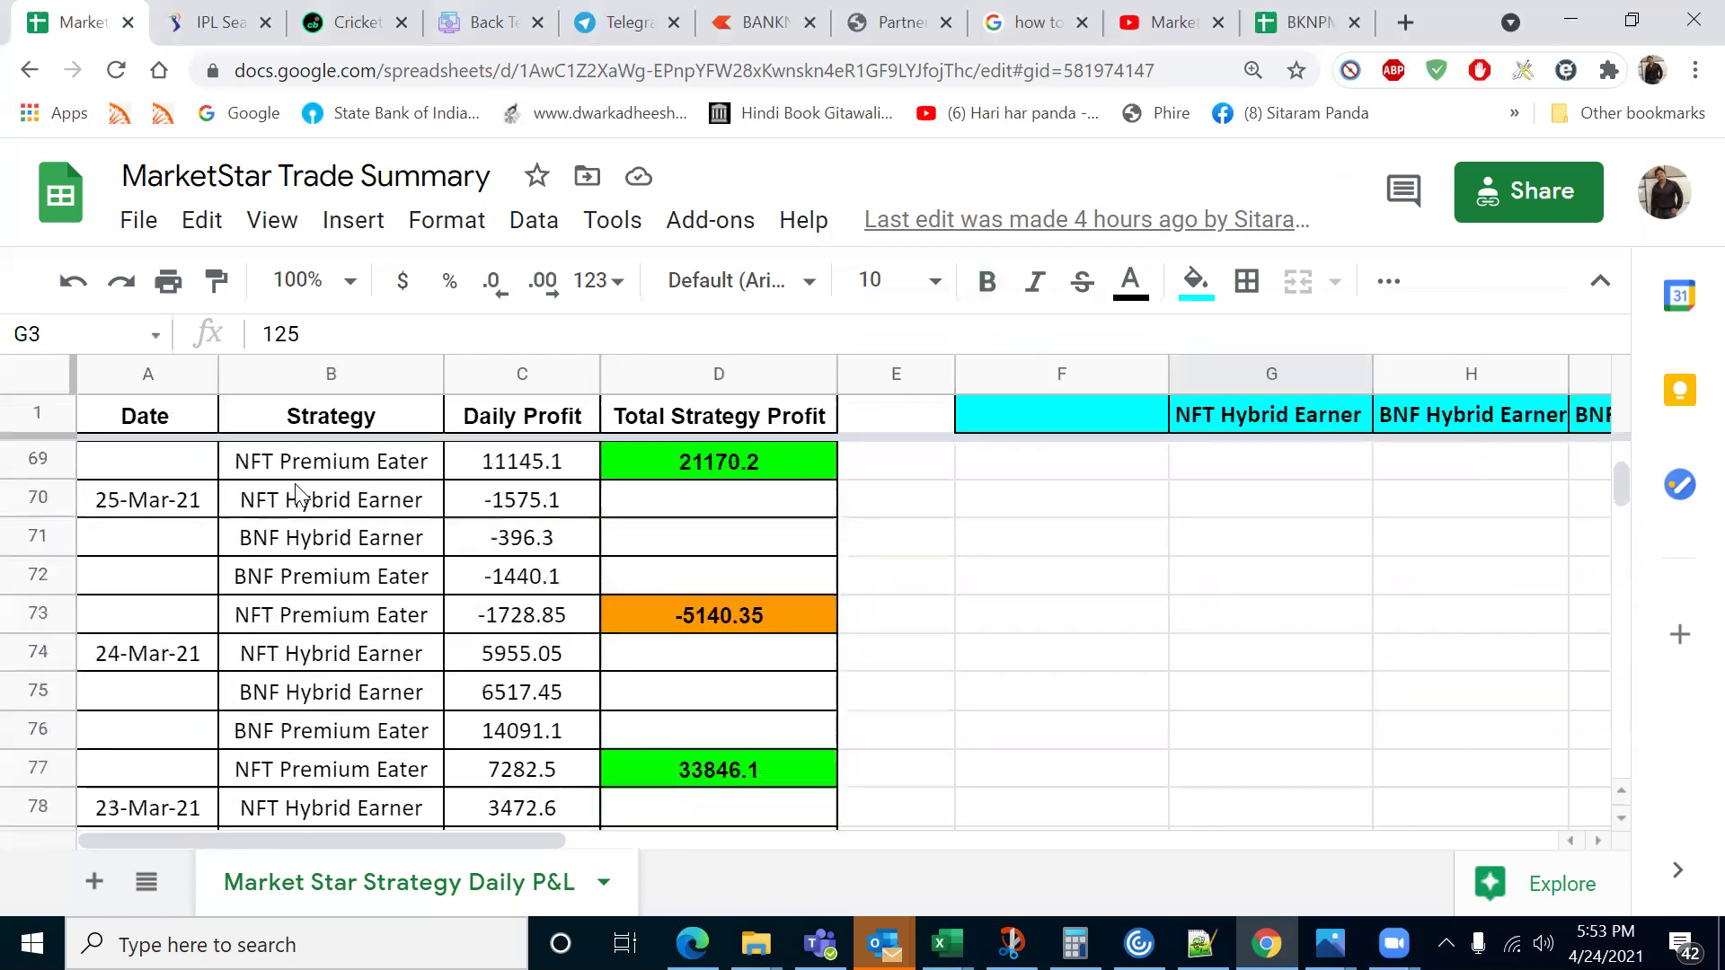
{"action": "scroll", "coordinate": [297, 495], "scroll_direction": "up", "scroll_amount": 20}
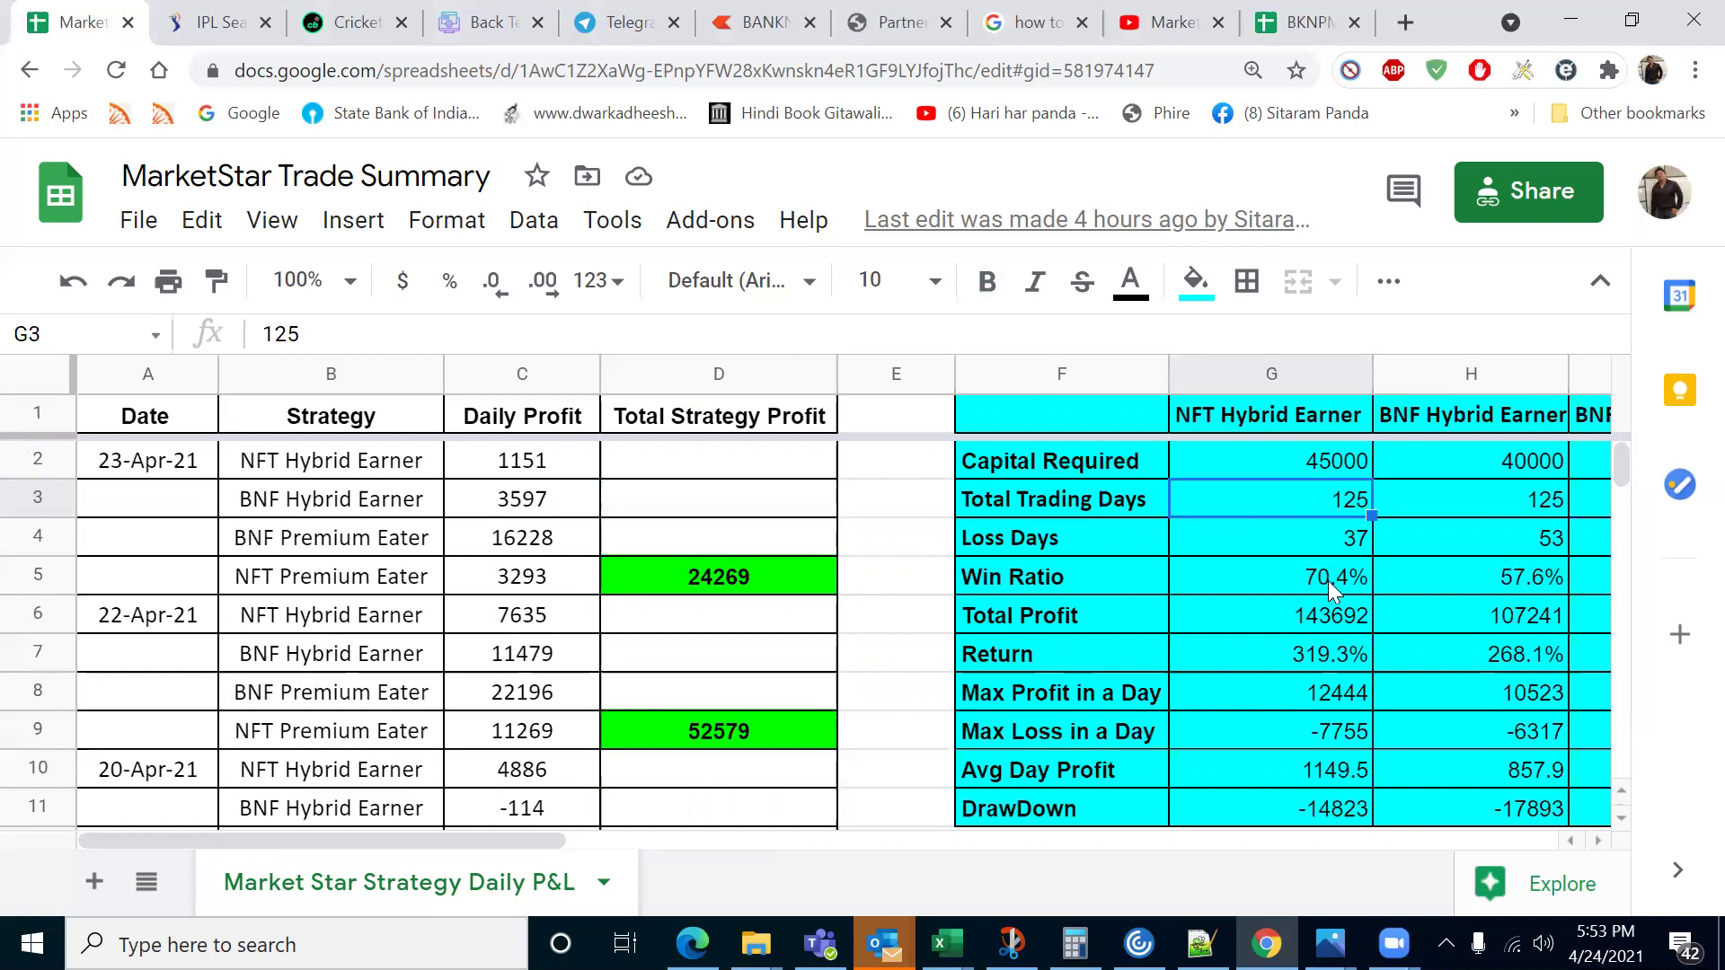
- Inspect the return formulas for NFT Hybrid Earner and NFT Premium Eater in the summary table
{"action": "left_click", "coordinate": [1309, 664]}
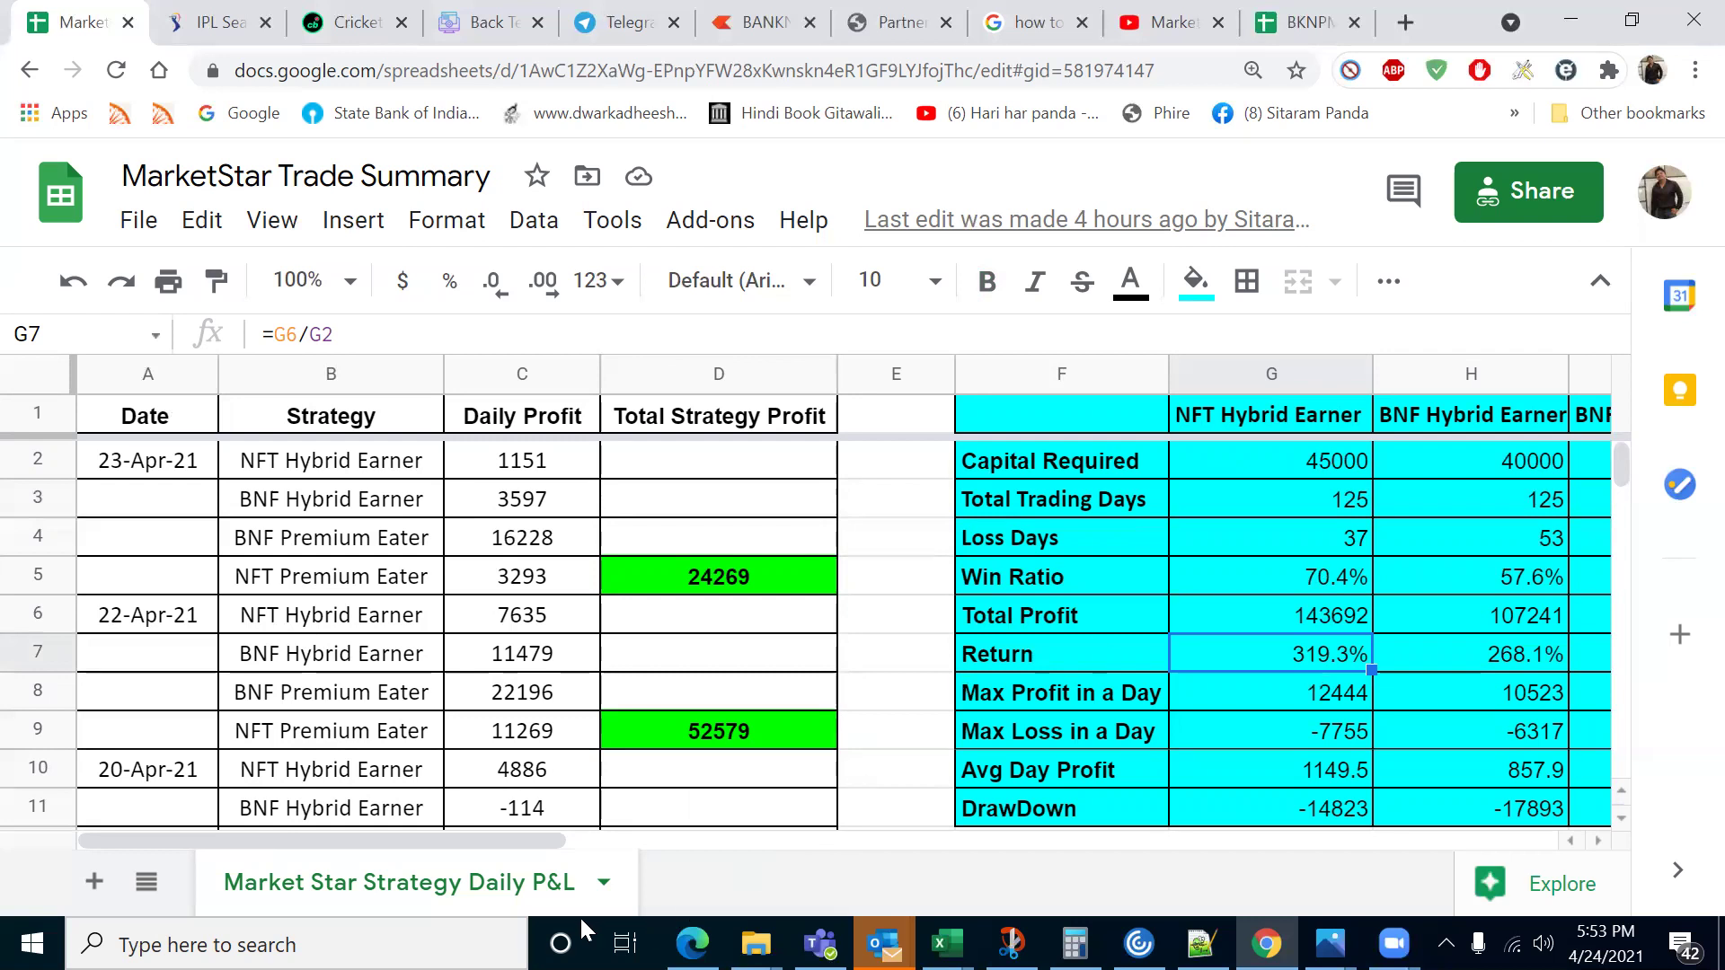
{"action": "left_click_drag", "start_coordinate": [538, 842], "coordinate": [773, 848]}
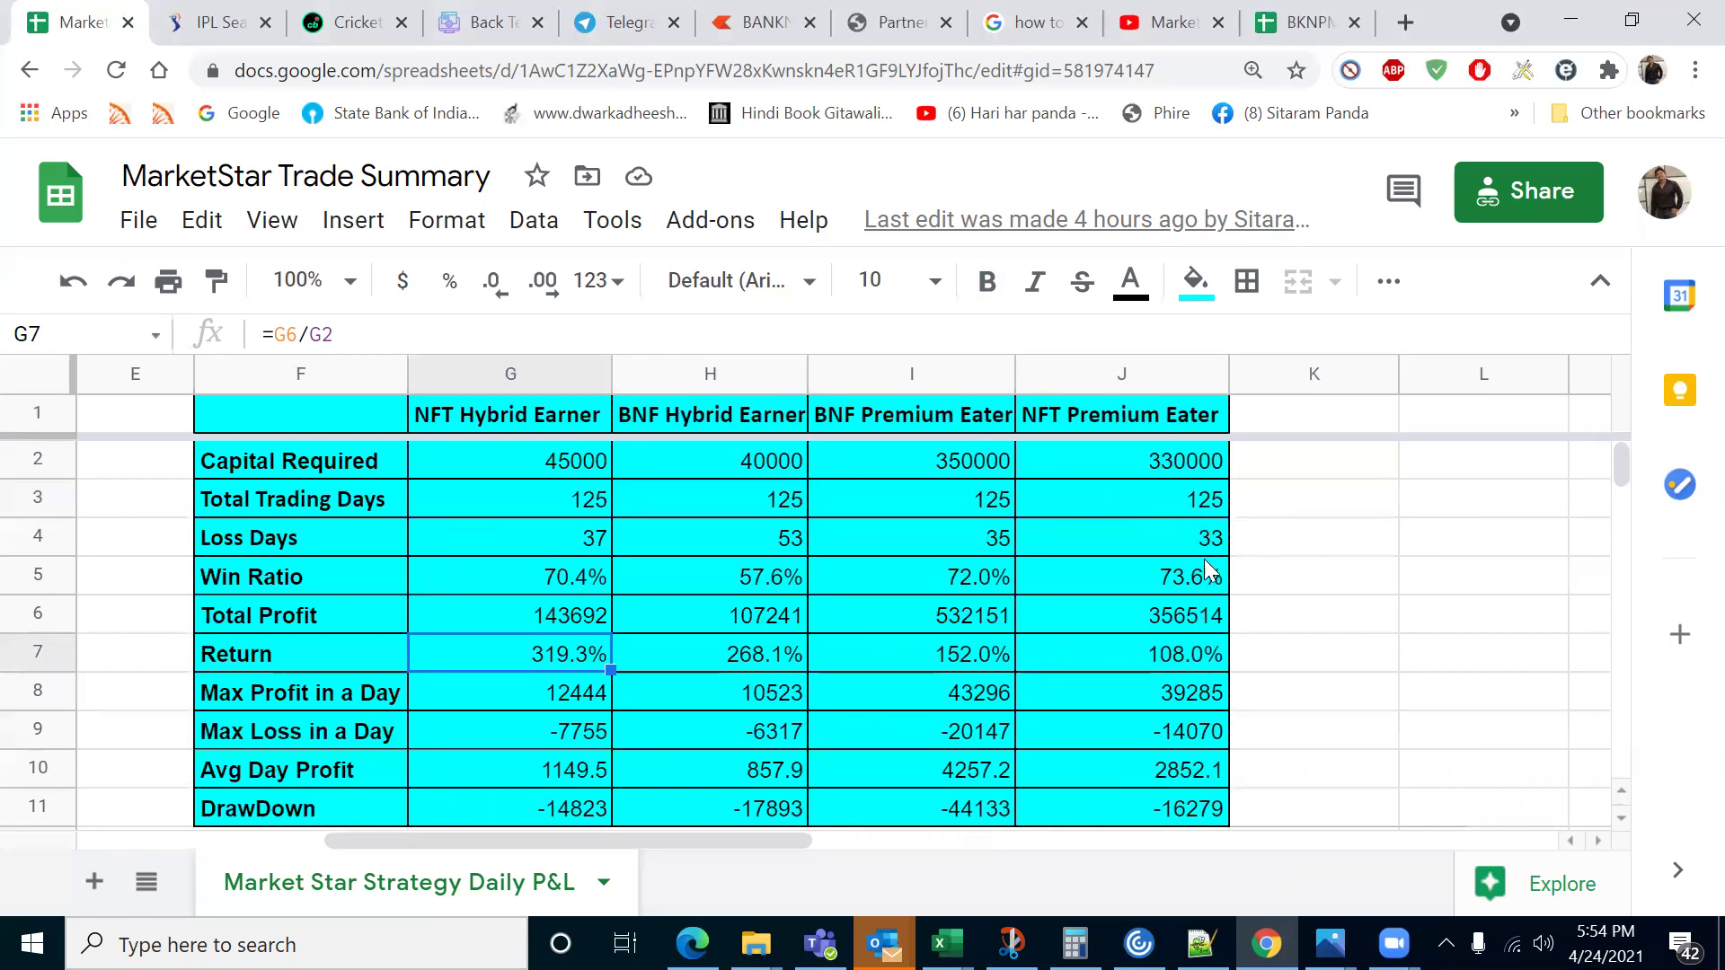
{"action": "left_click", "coordinate": [1195, 663]}
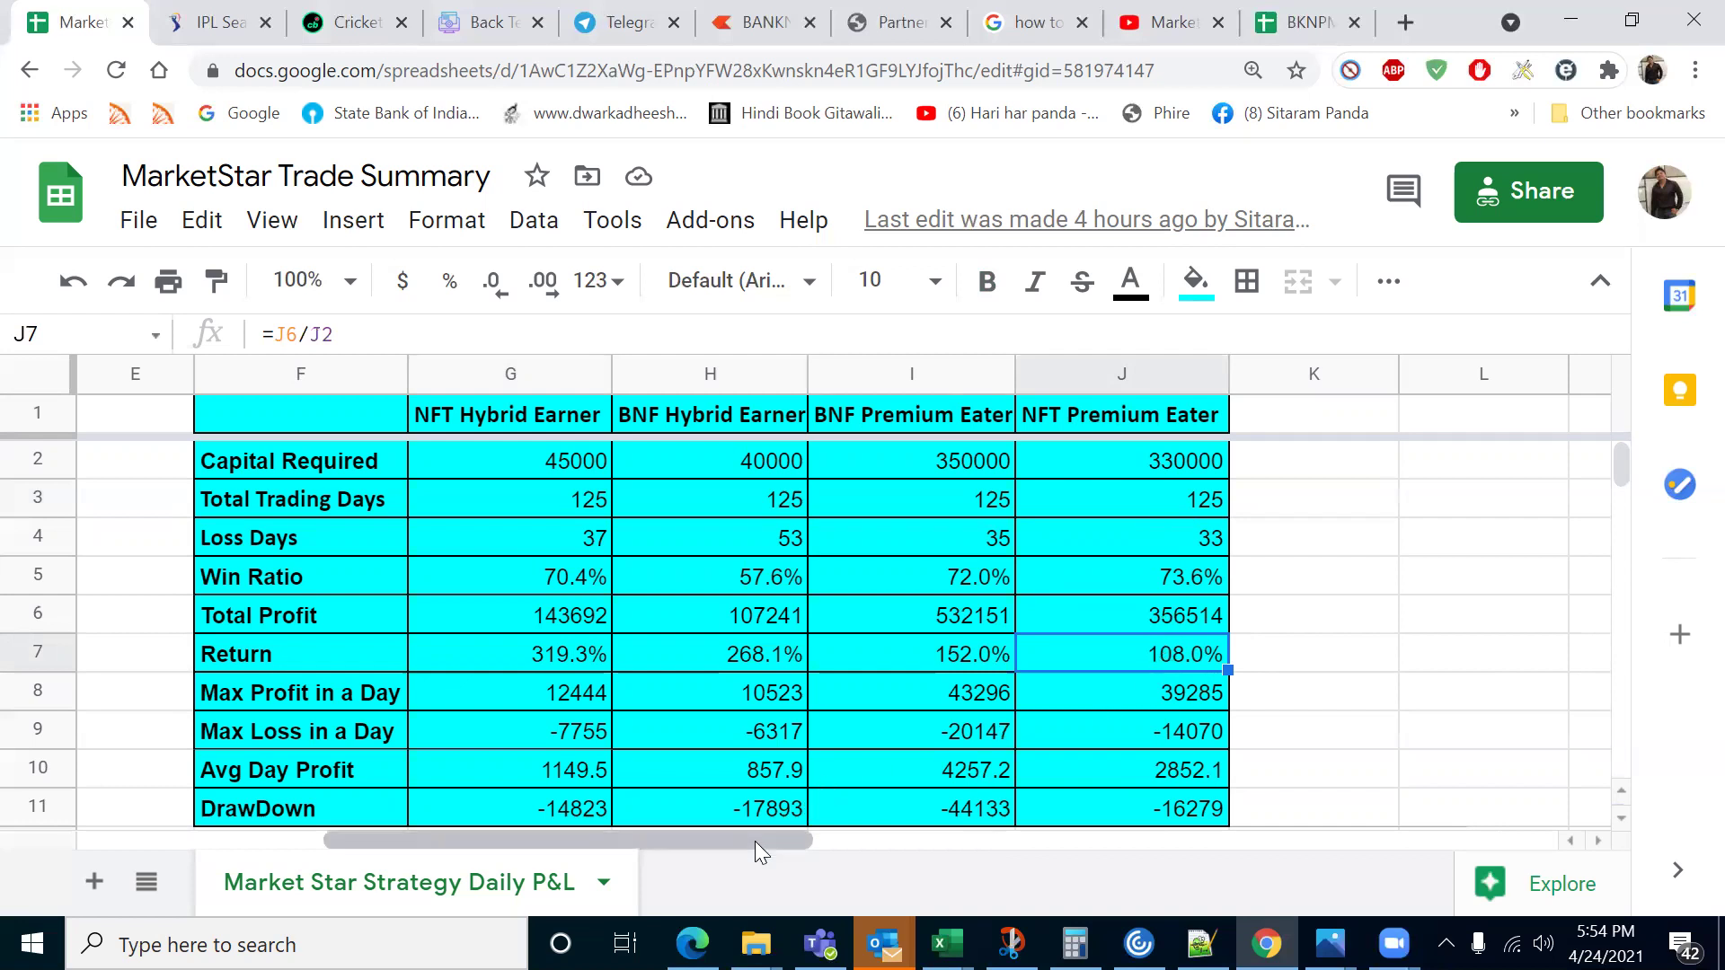
{"action": "left_click_drag", "start_coordinate": [754, 840], "coordinate": [637, 855]}
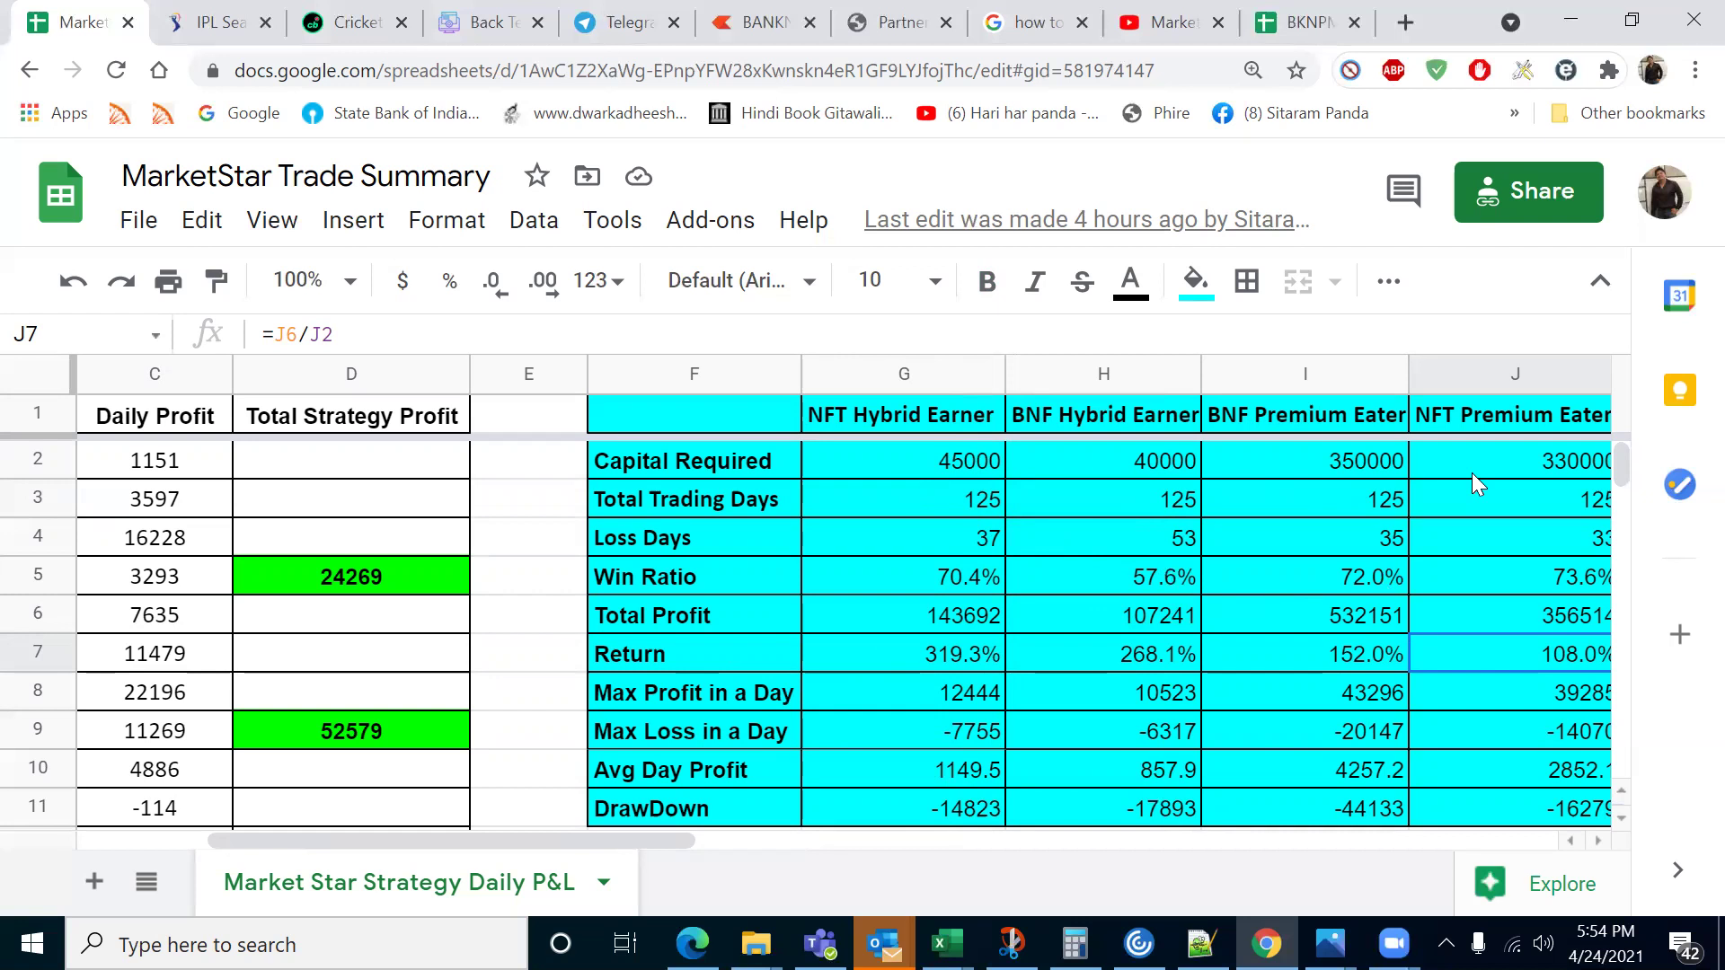
- Compare the NFT Hybrid Earner's drawdown with its required capital
{"action": "left_click", "coordinate": [938, 809]}
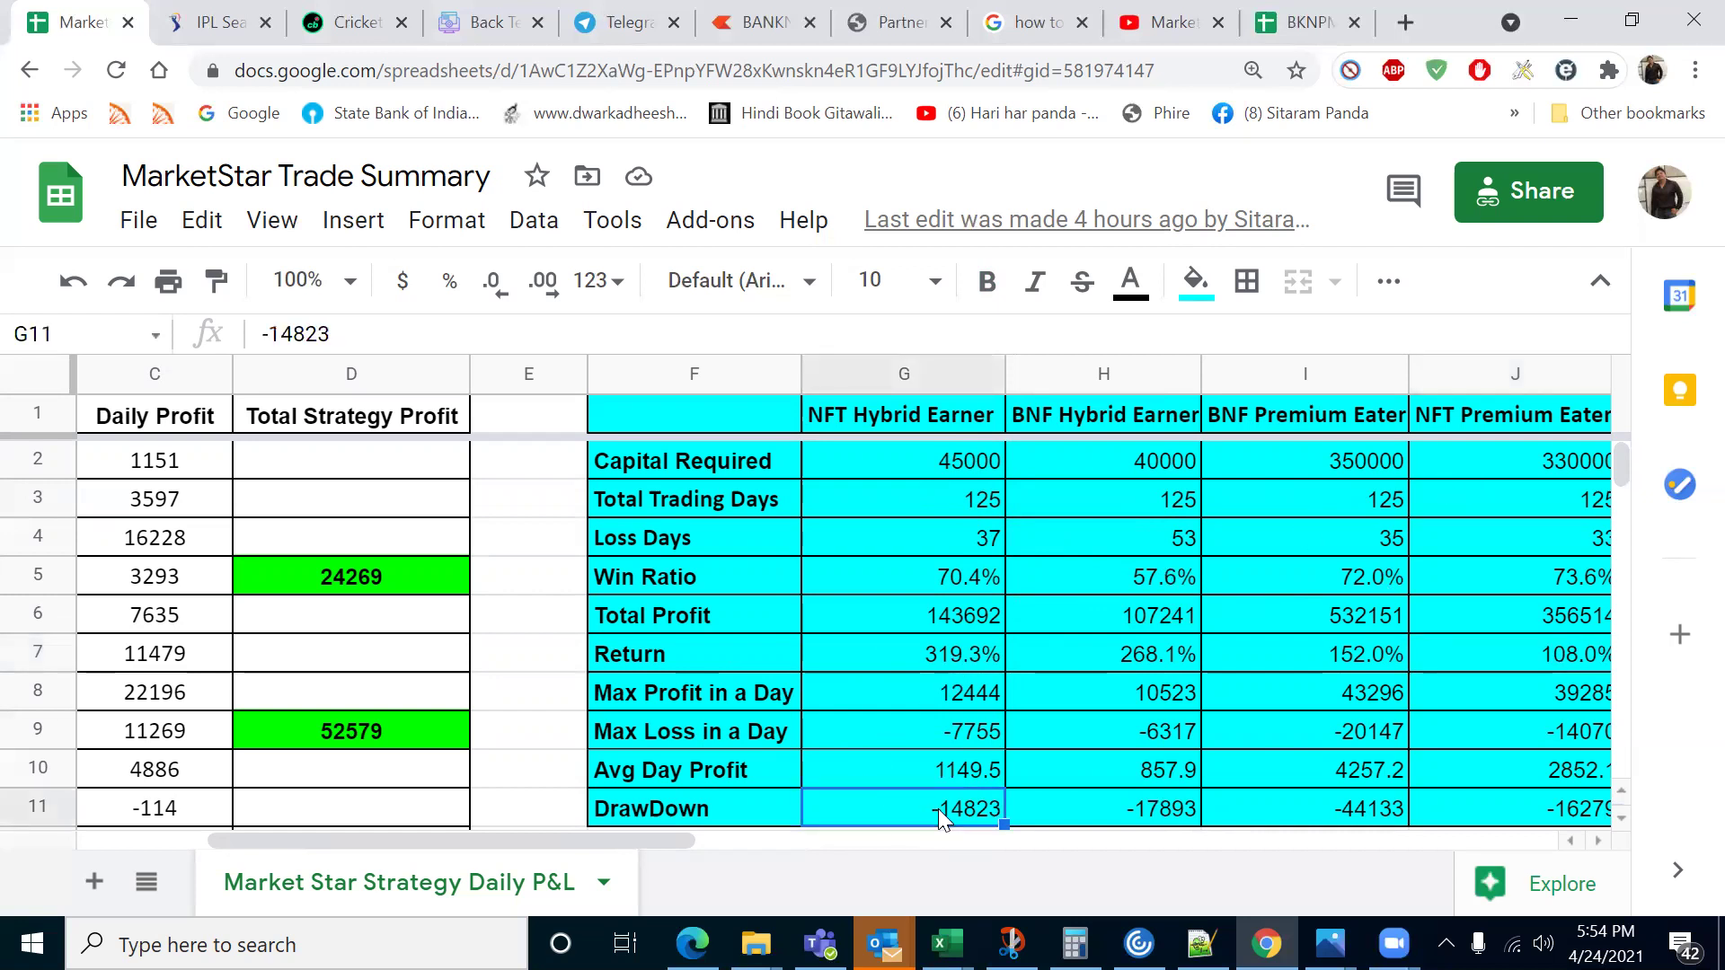
{"action": "left_click", "coordinate": [939, 464]}
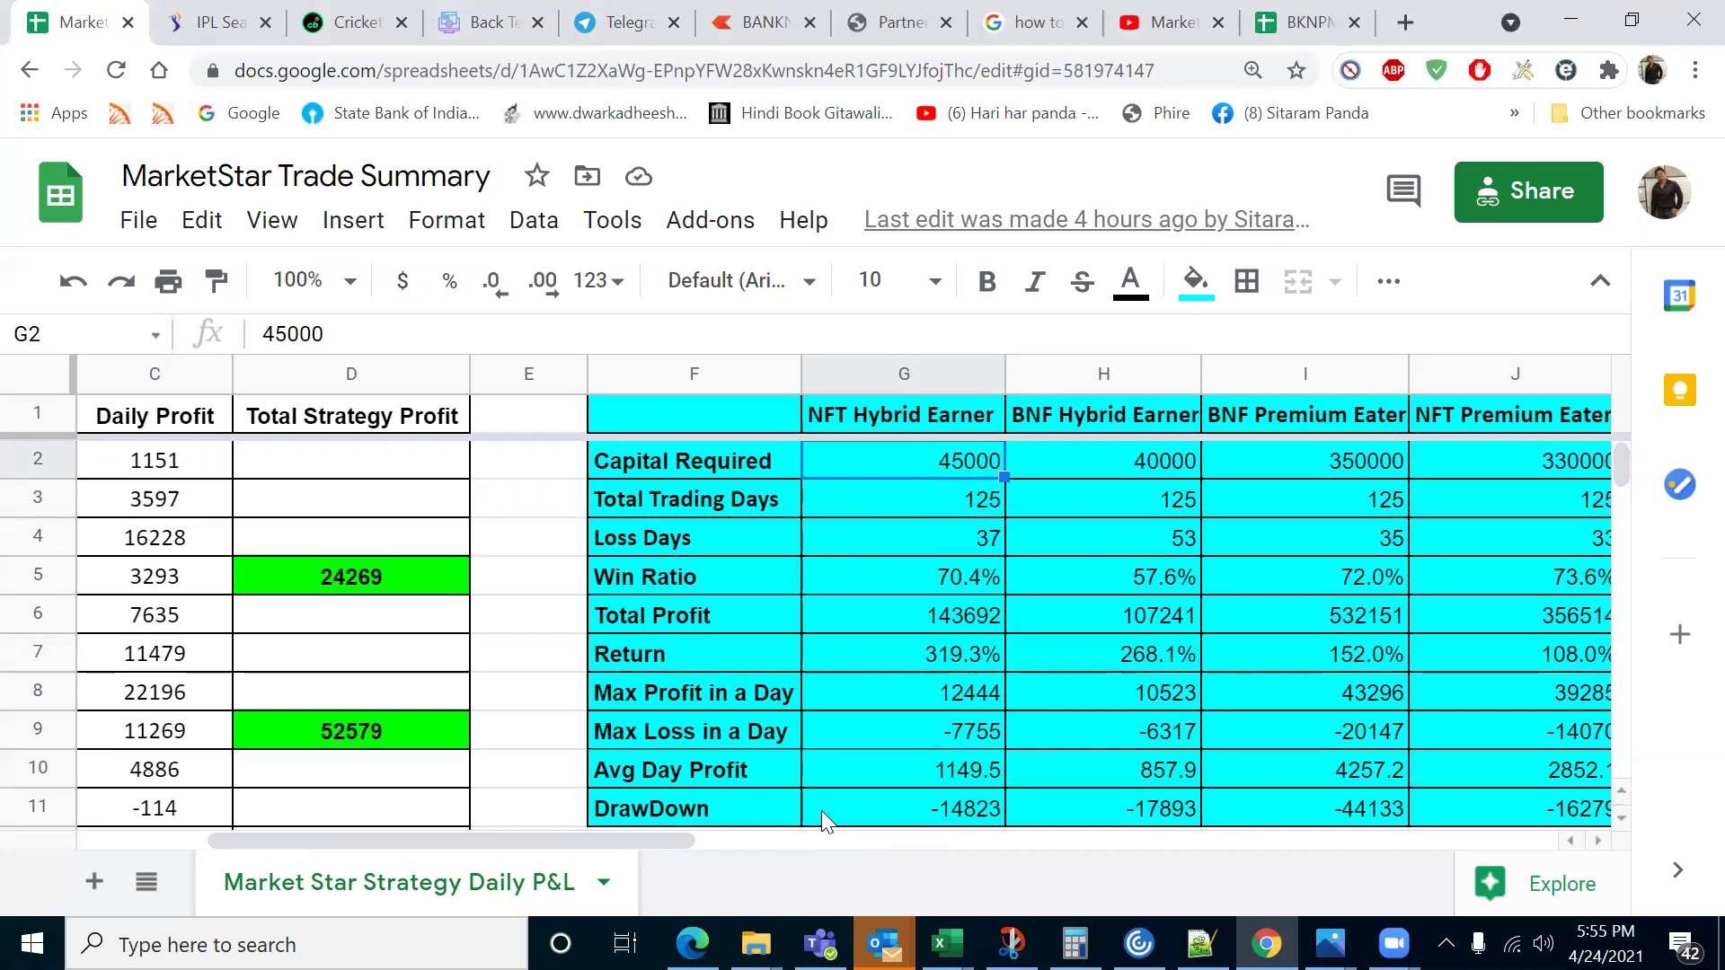
{"action": "left_click", "coordinate": [891, 805]}
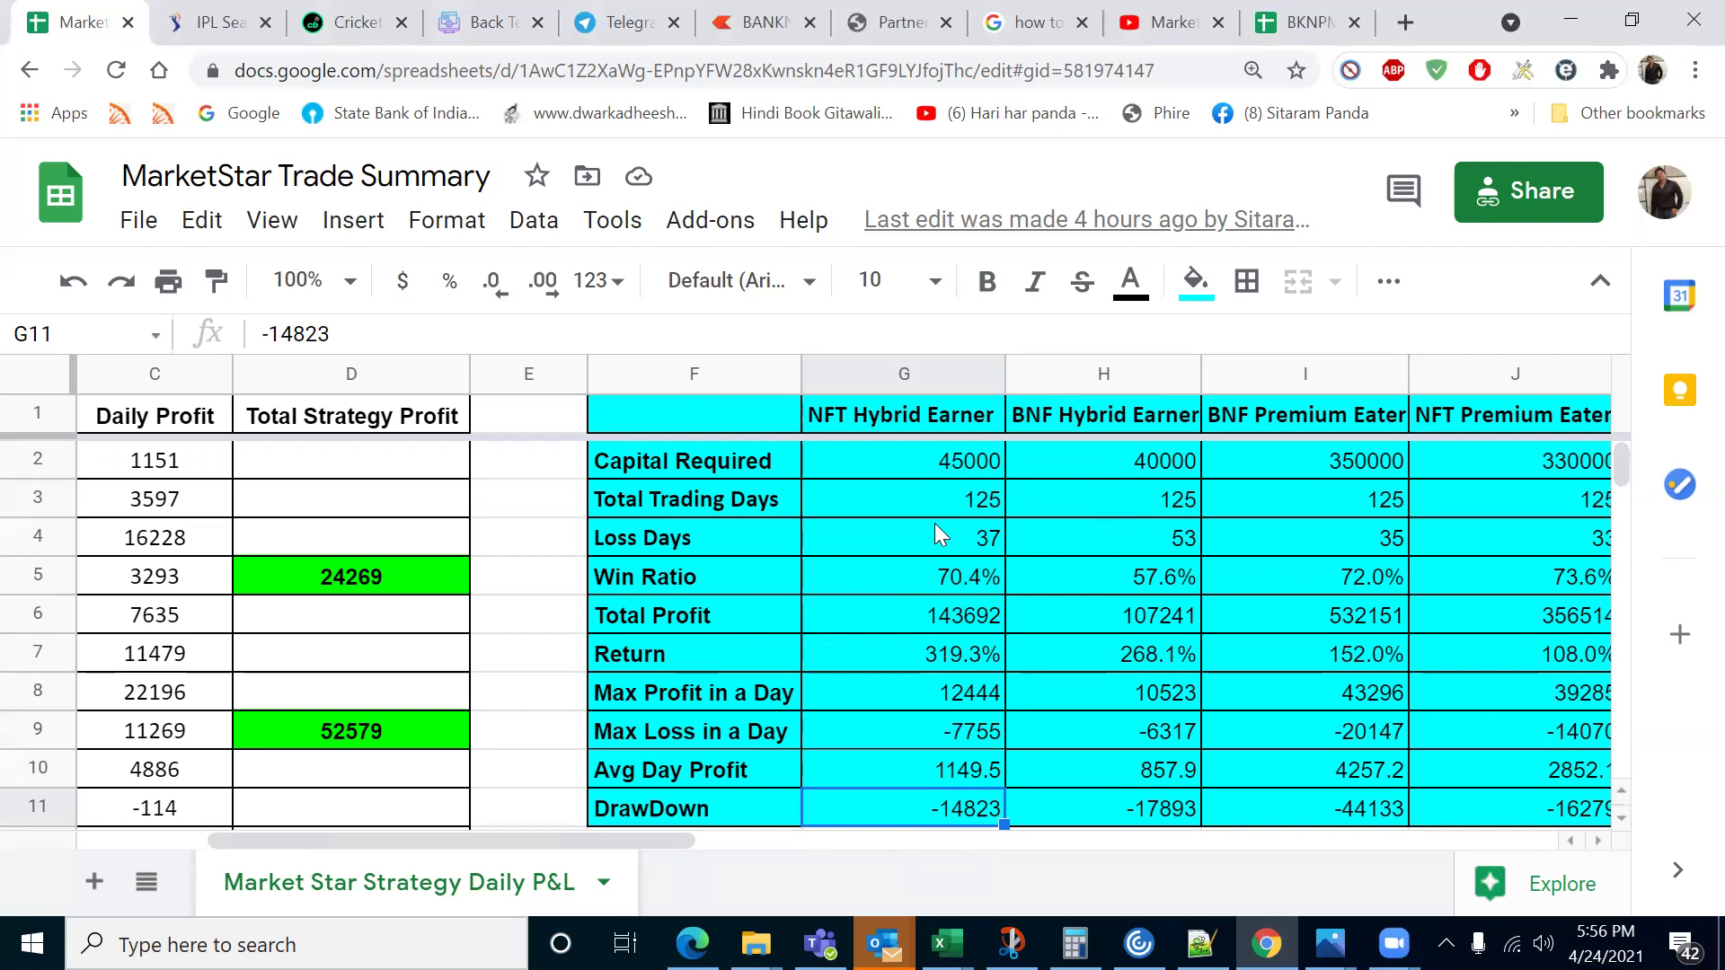
{"action": "left_click", "coordinate": [958, 467]}
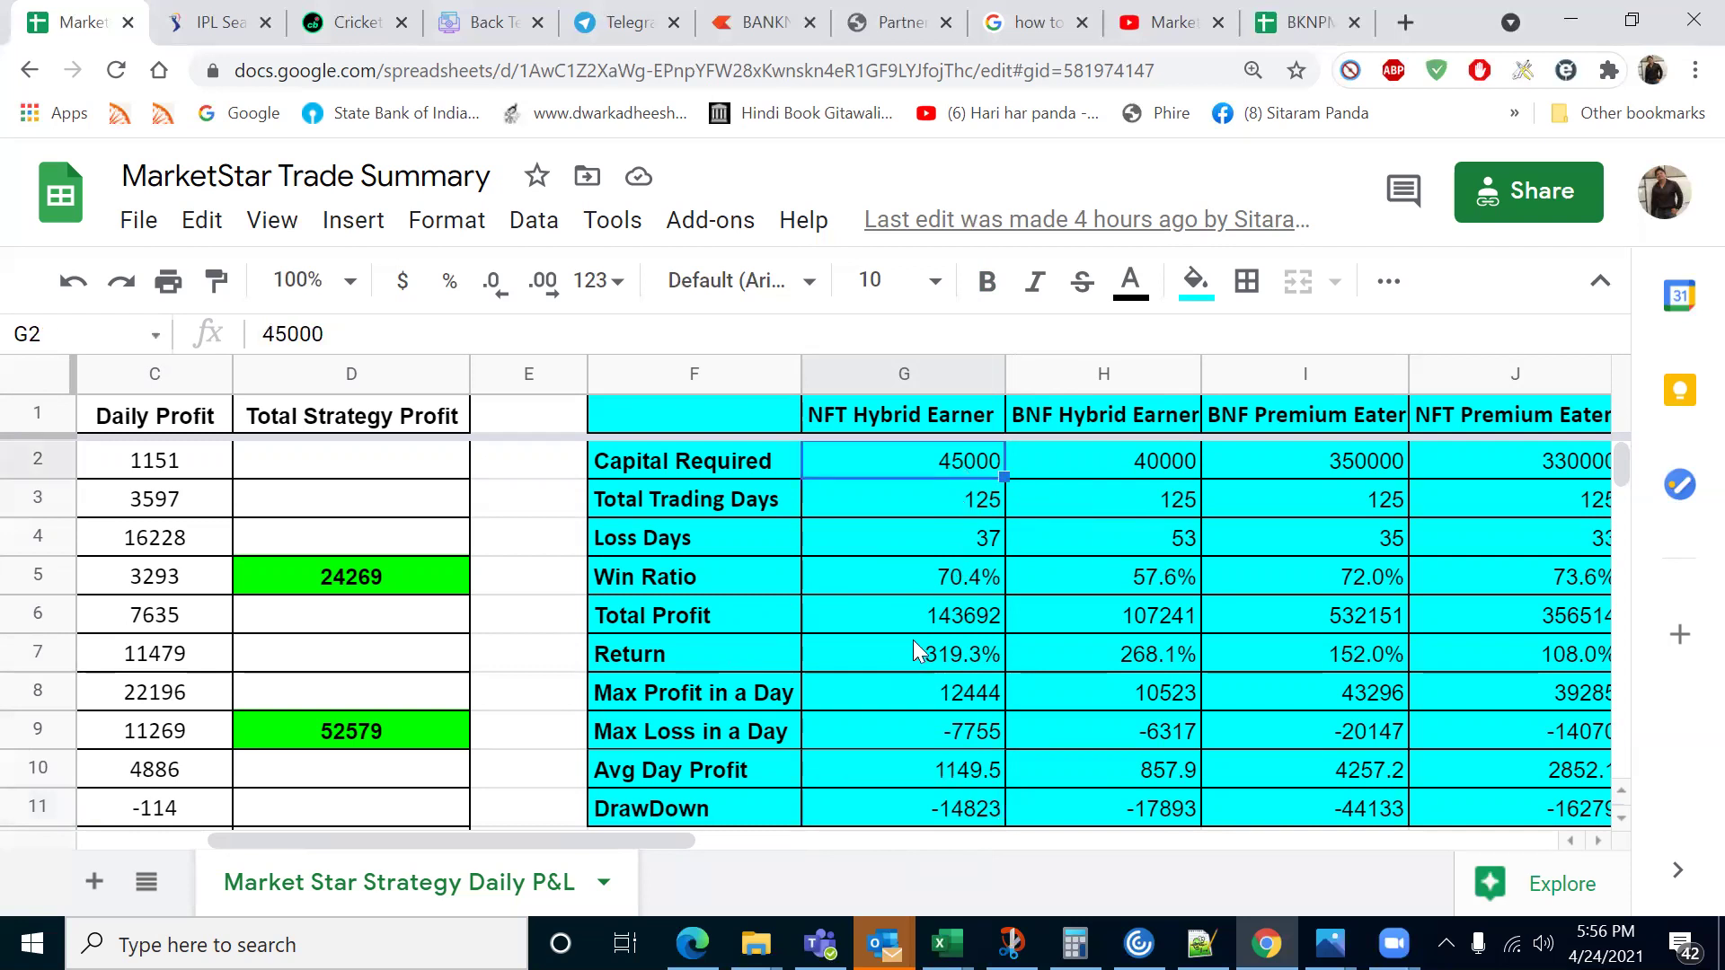
- Examine the NFT Hybrid Earner's total profit, maximum daily profit, trading days and average day profit against its required capital
{"action": "left_click", "coordinate": [947, 615]}
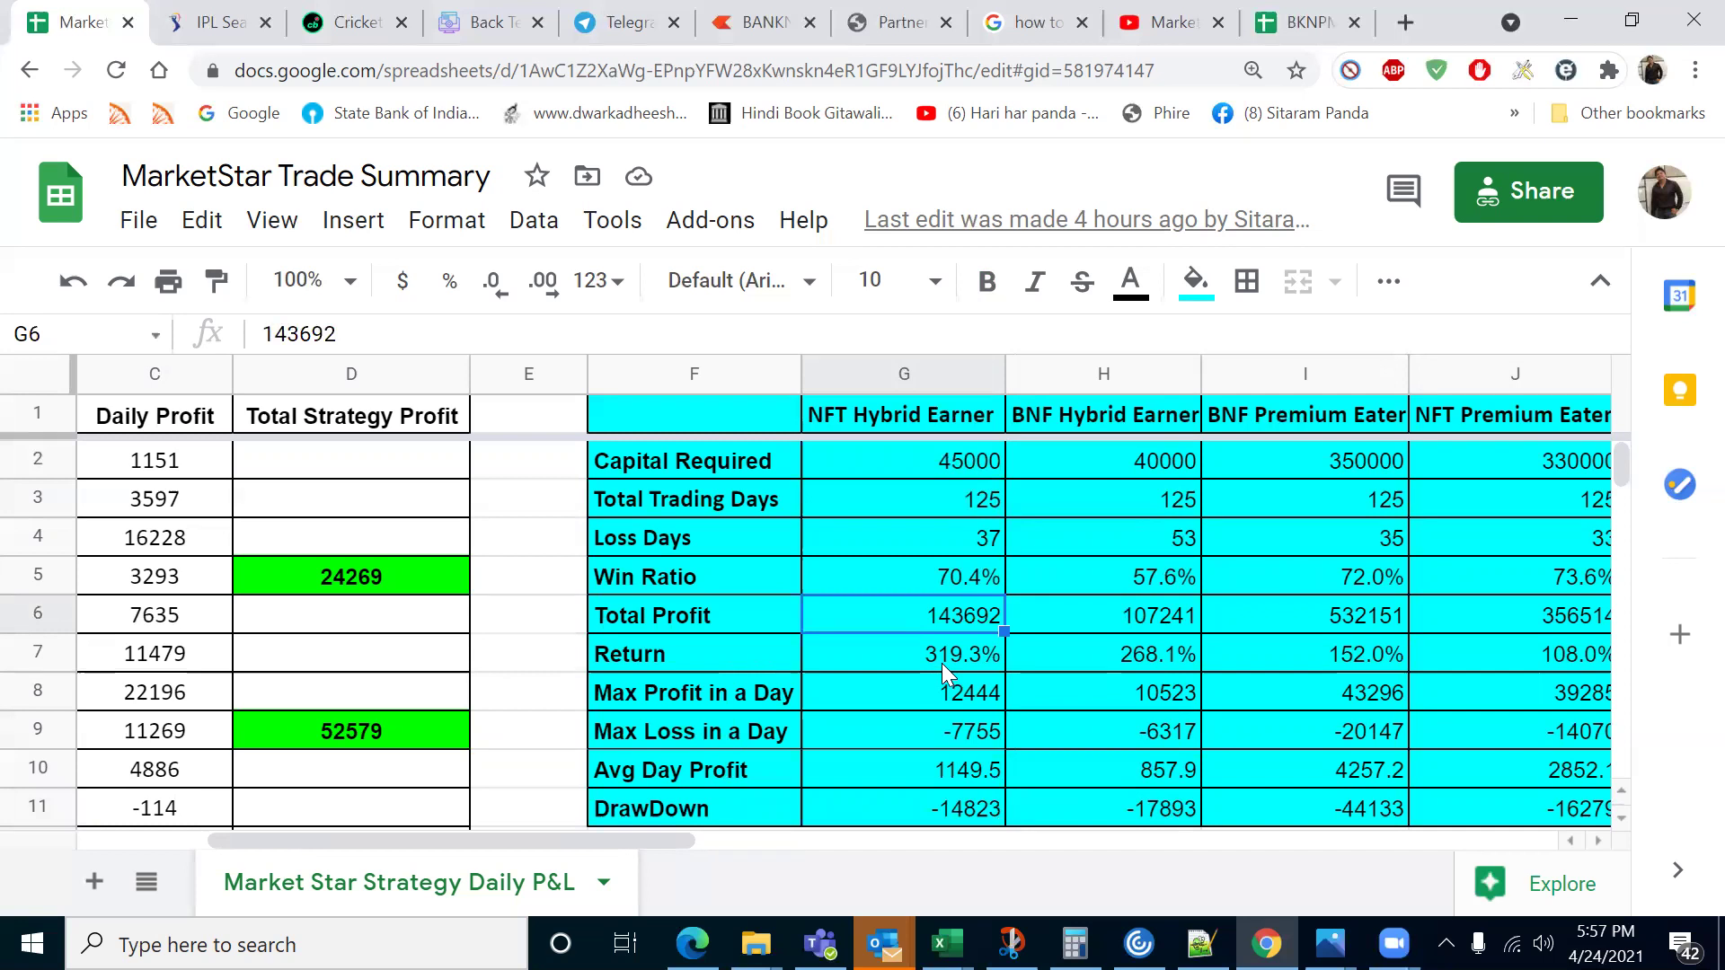
{"action": "left_click", "coordinate": [956, 704]}
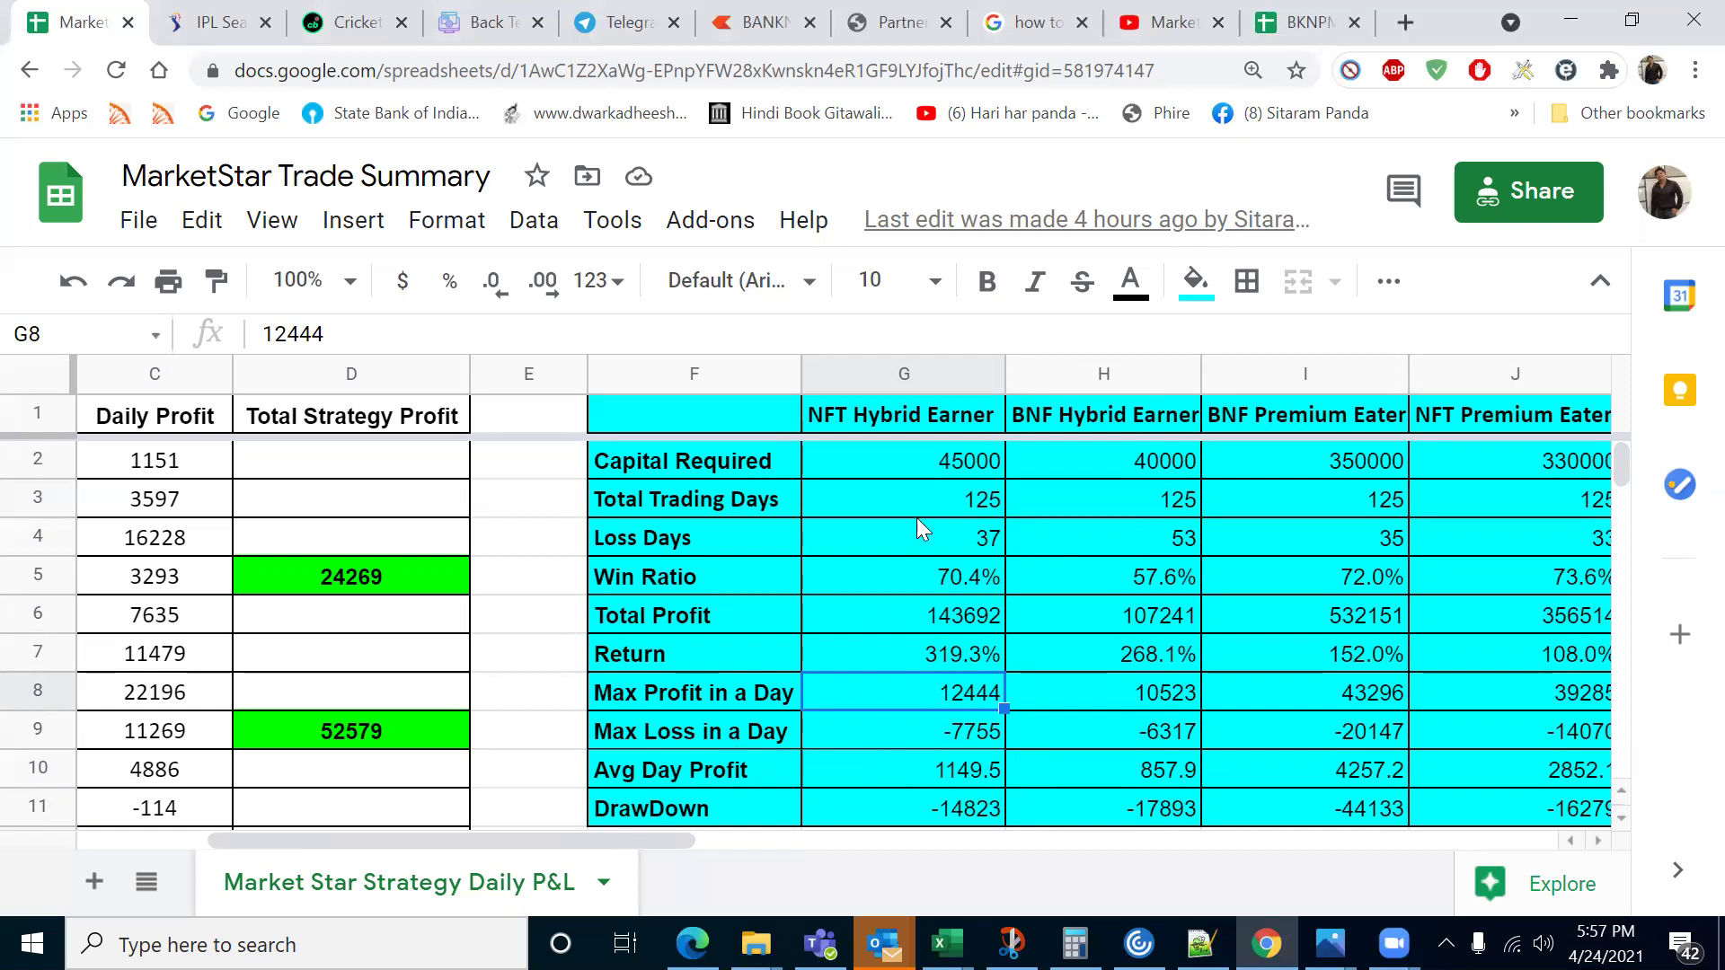
{"action": "left_click", "coordinate": [958, 505]}
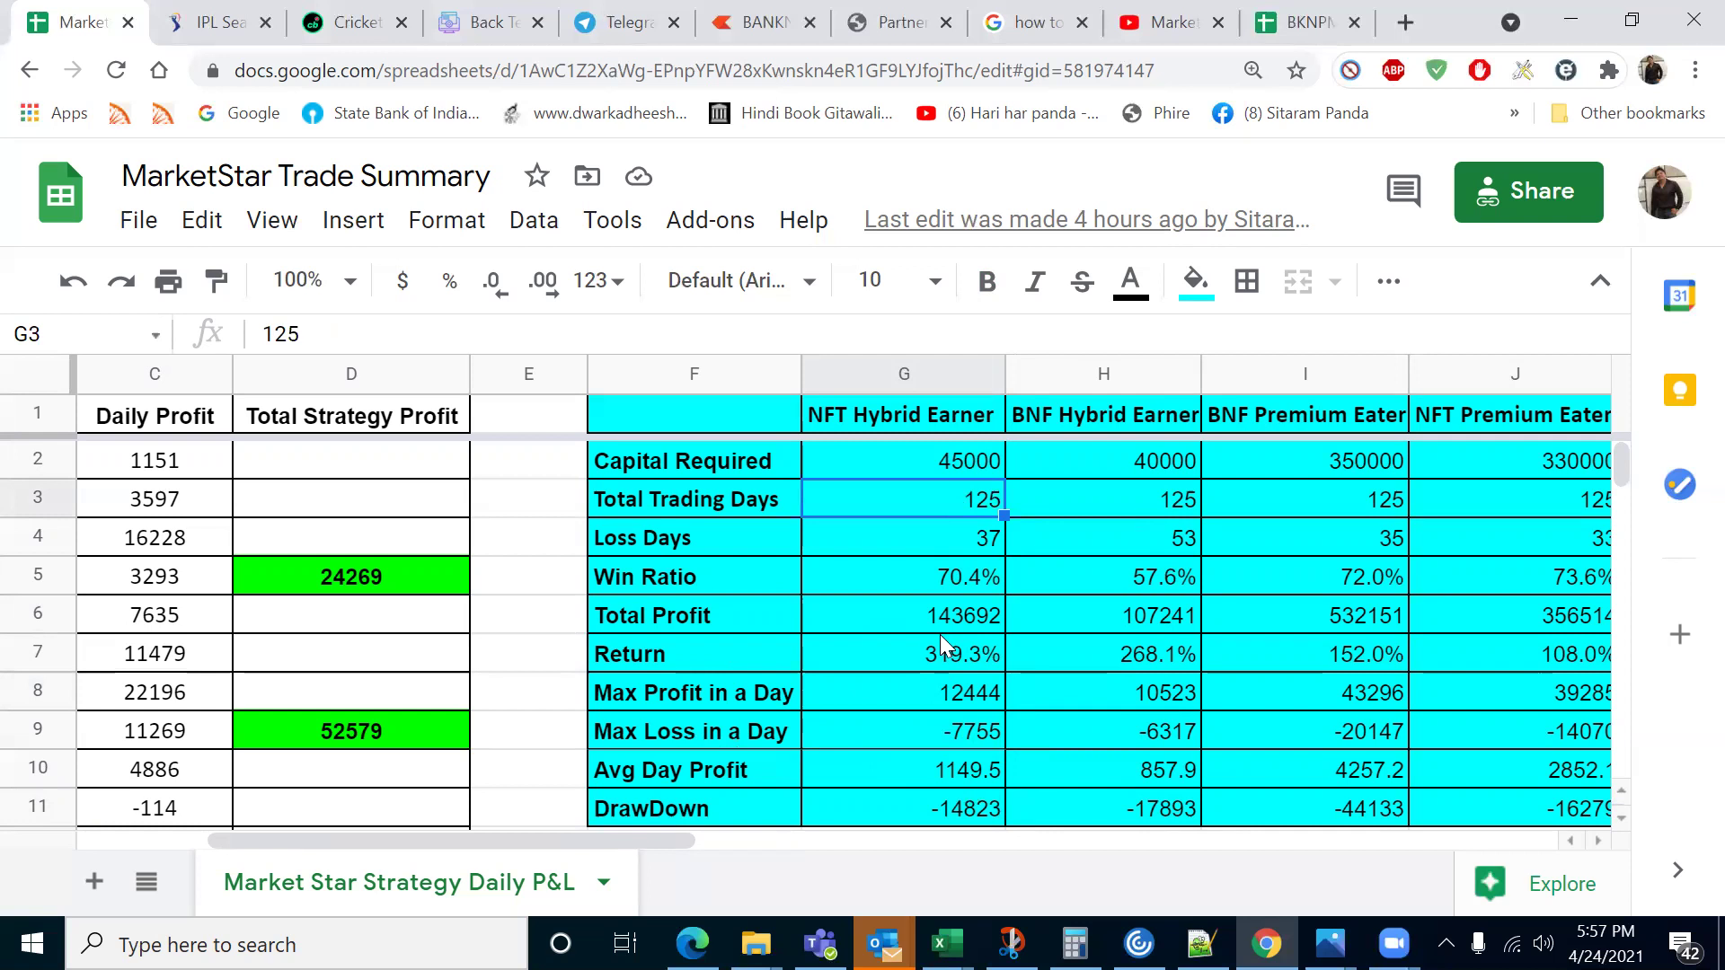
{"action": "left_click", "coordinate": [950, 622]}
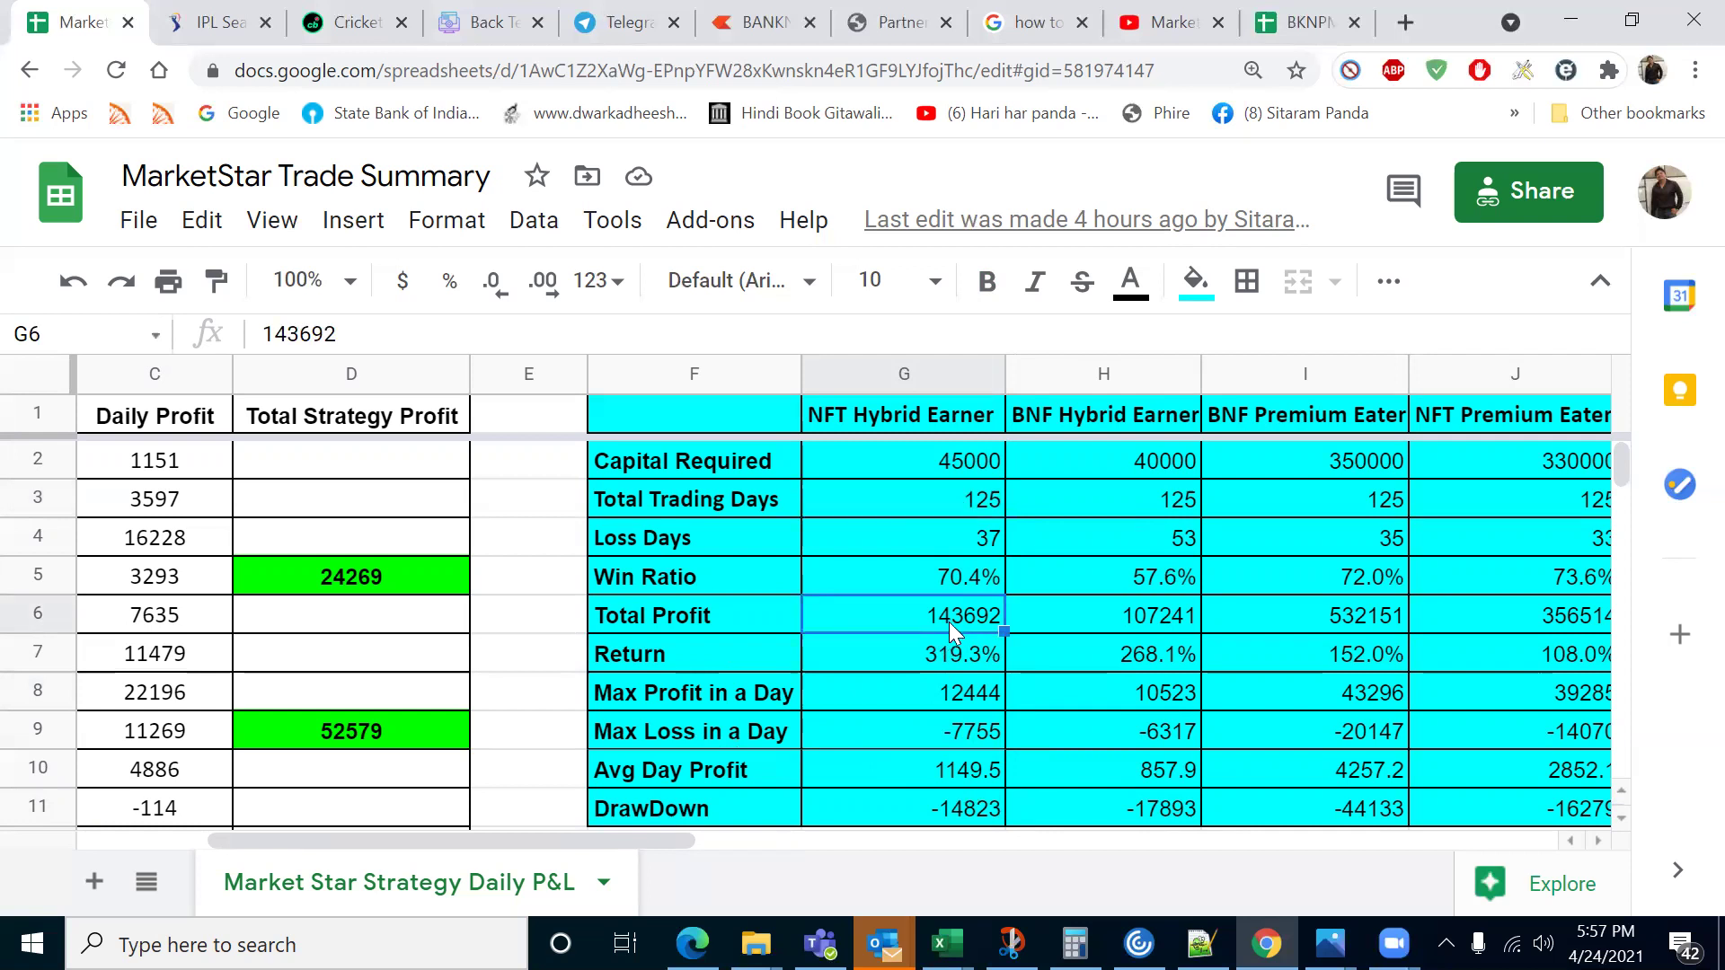
{"action": "left_click", "coordinate": [941, 772]}
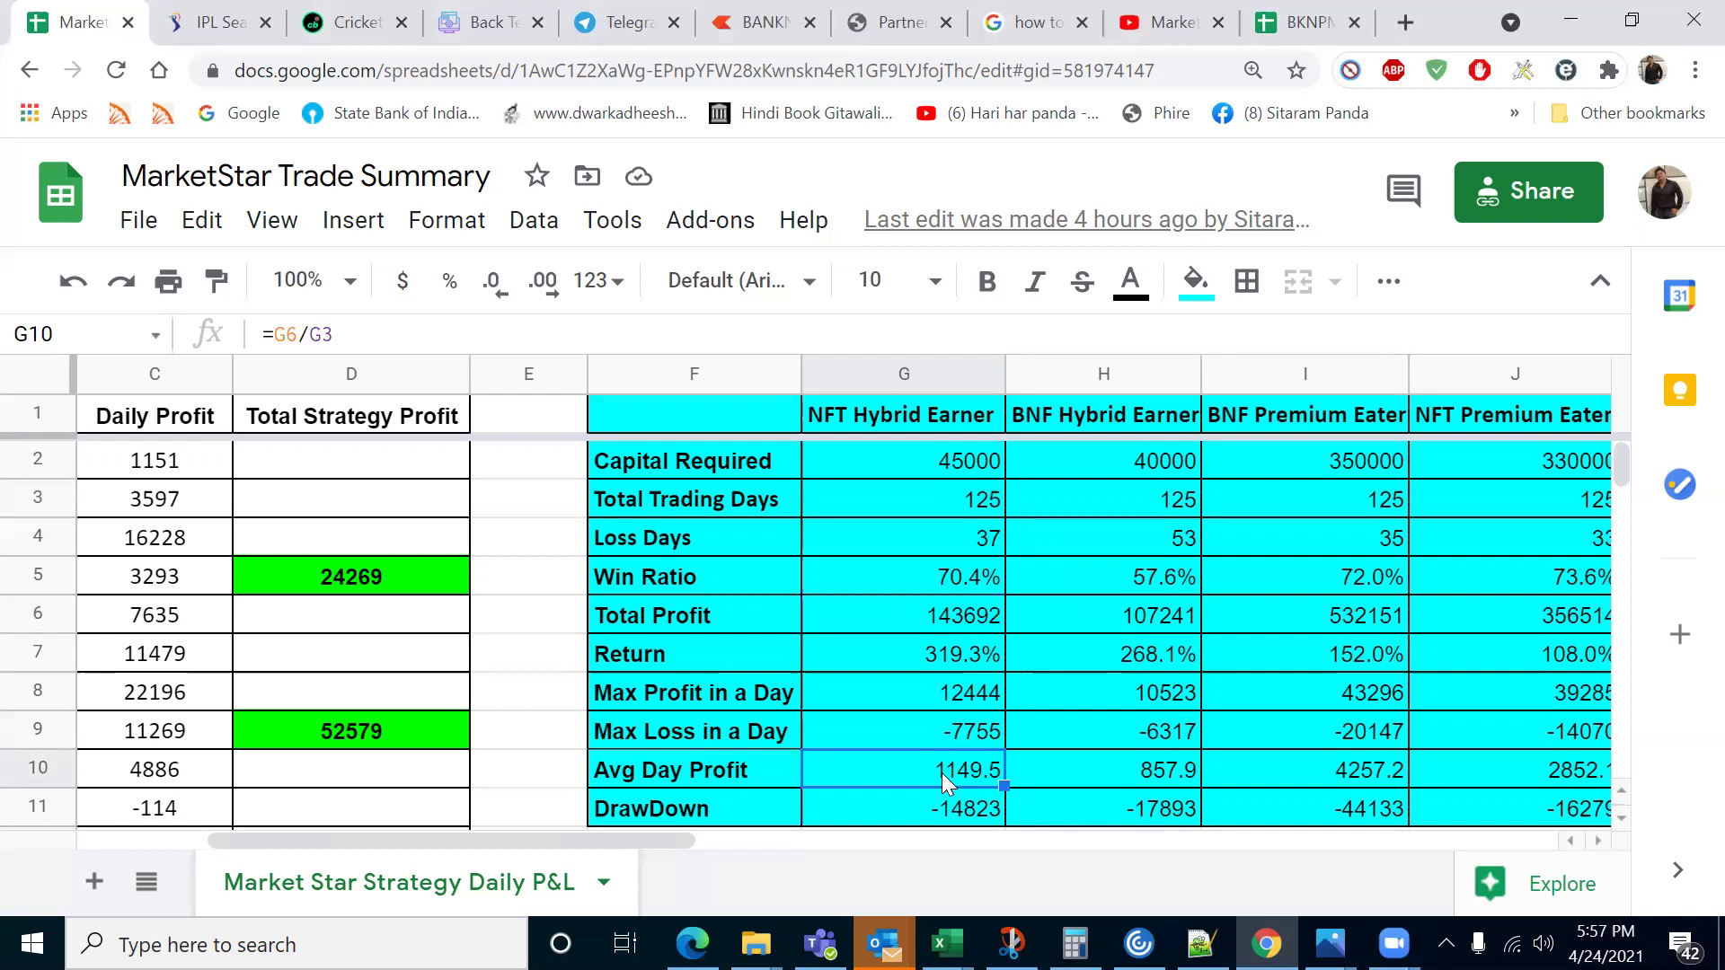
{"action": "left_click", "coordinate": [952, 468]}
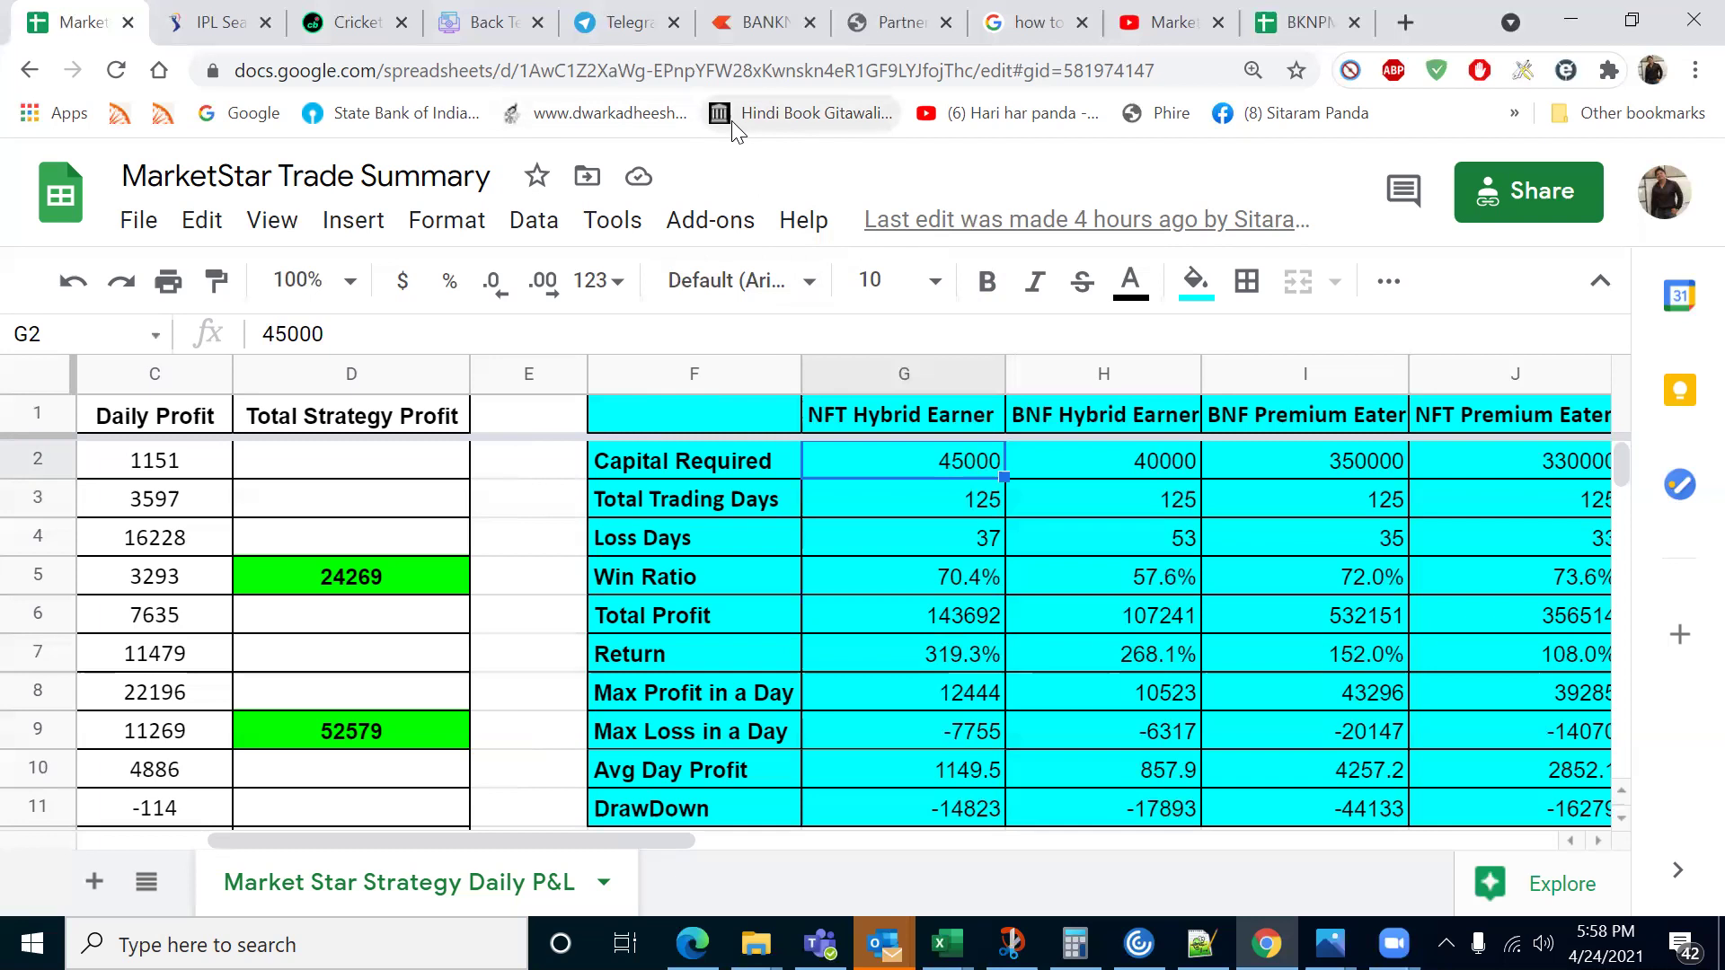
- Switch to the Tradetron site and open the dashboard of deployed paper-trading strategies
{"action": "left_click", "coordinate": [462, 44]}
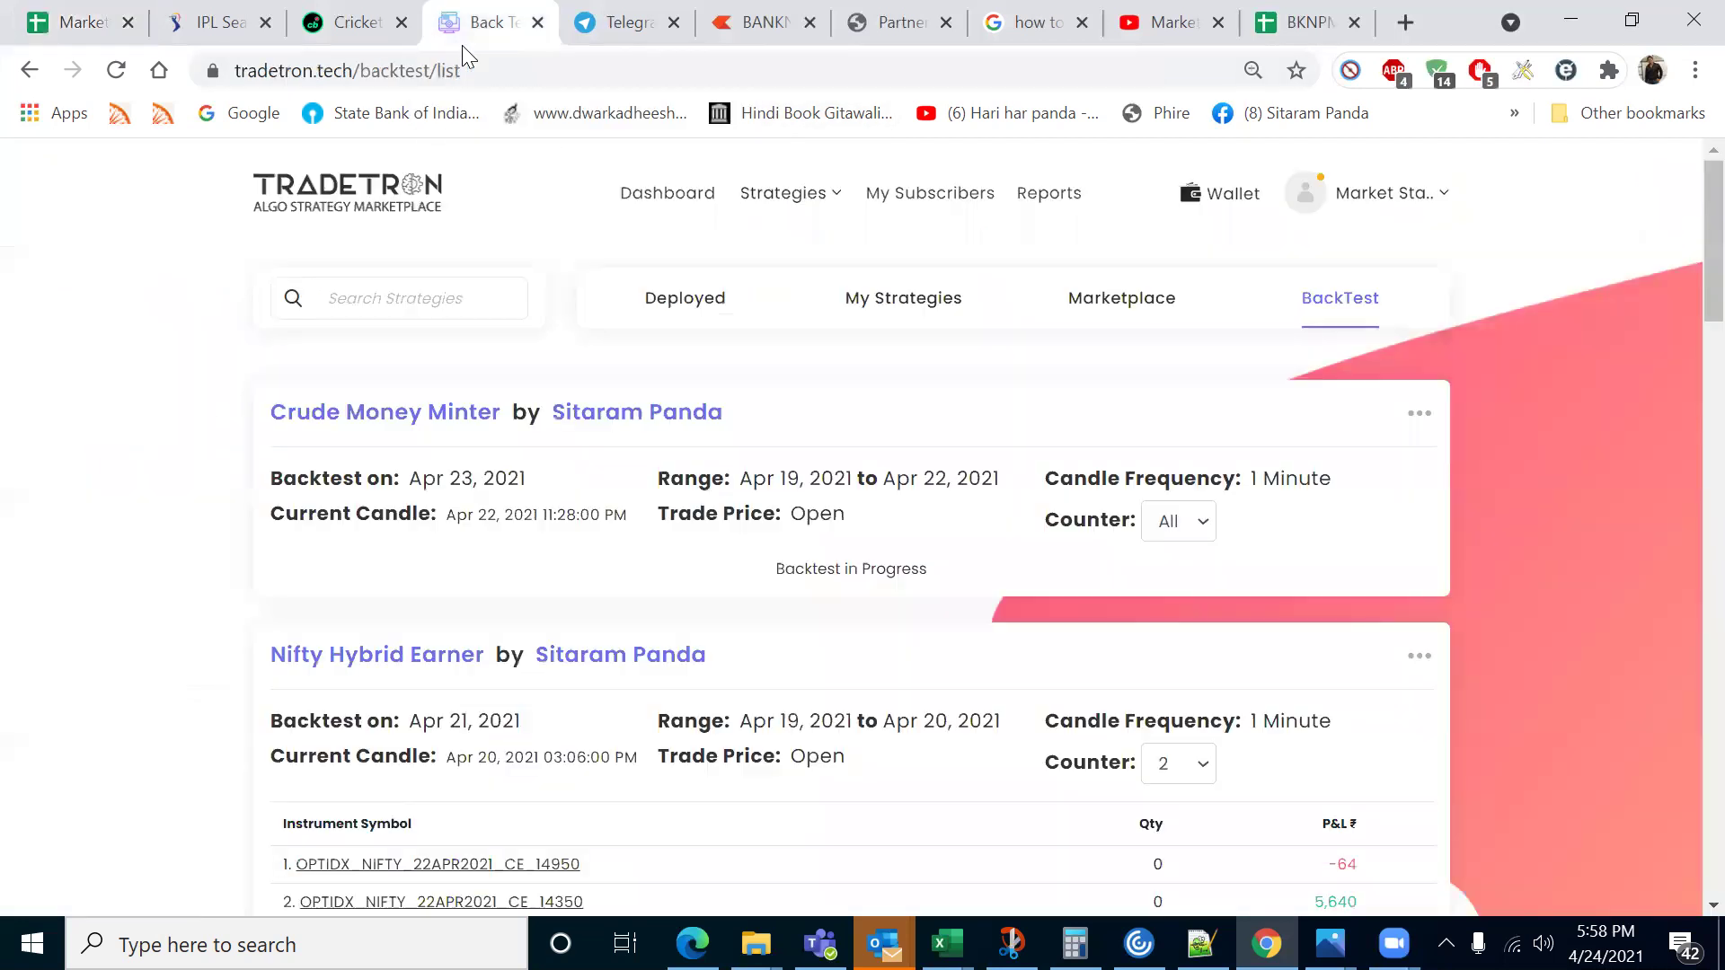
{"action": "left_click", "coordinate": [676, 210]}
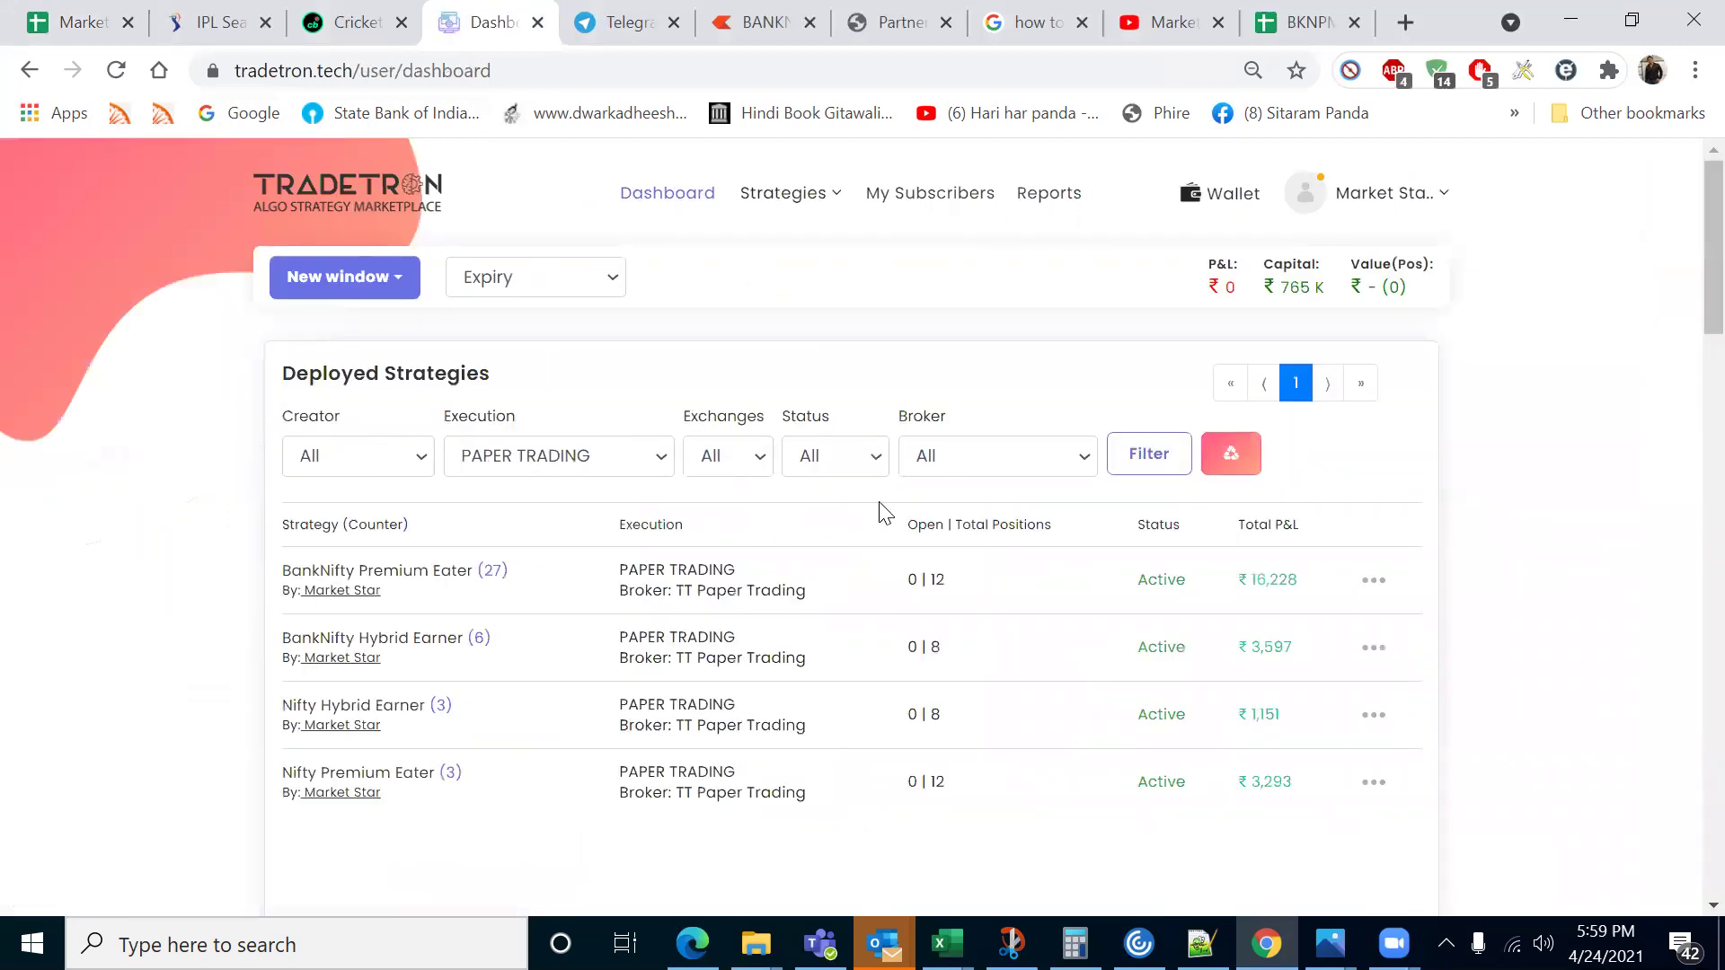
{"action": "key", "text": "ctrl+plus"}
{"action": "key", "text": "ctrl+plus"}
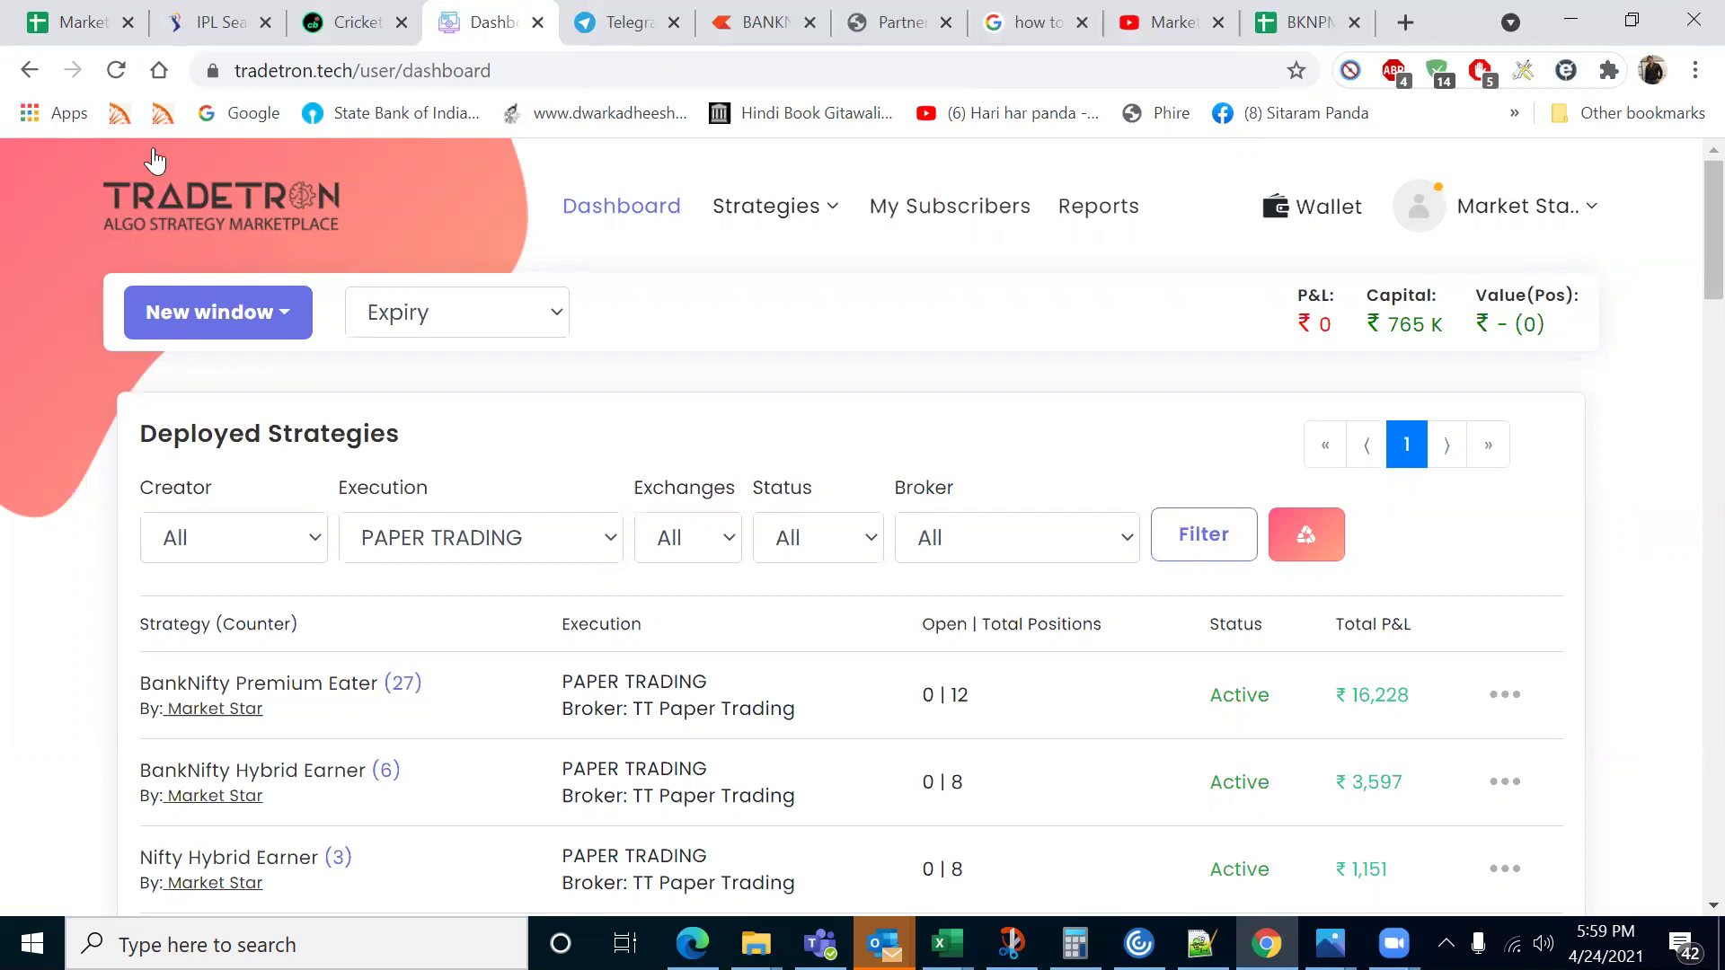
{"action": "left_click", "coordinate": [79, 24]}
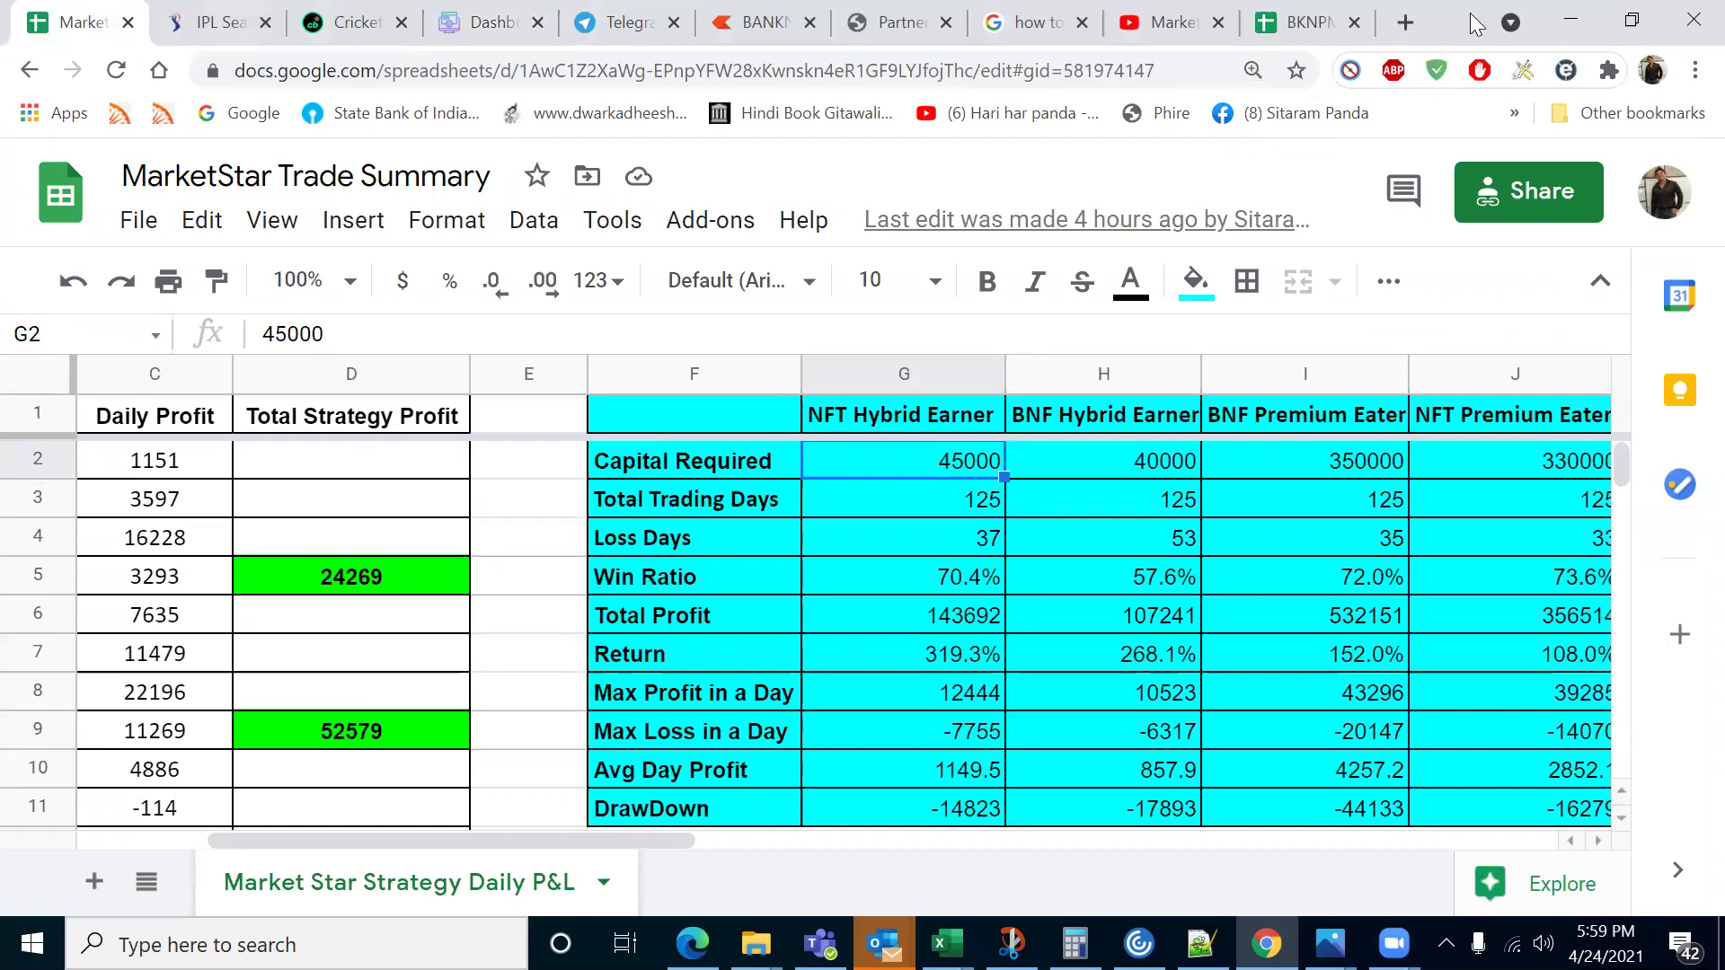
{"action": "left_click_drag", "start_coordinate": [508, 22], "coordinate": [687, 67]}
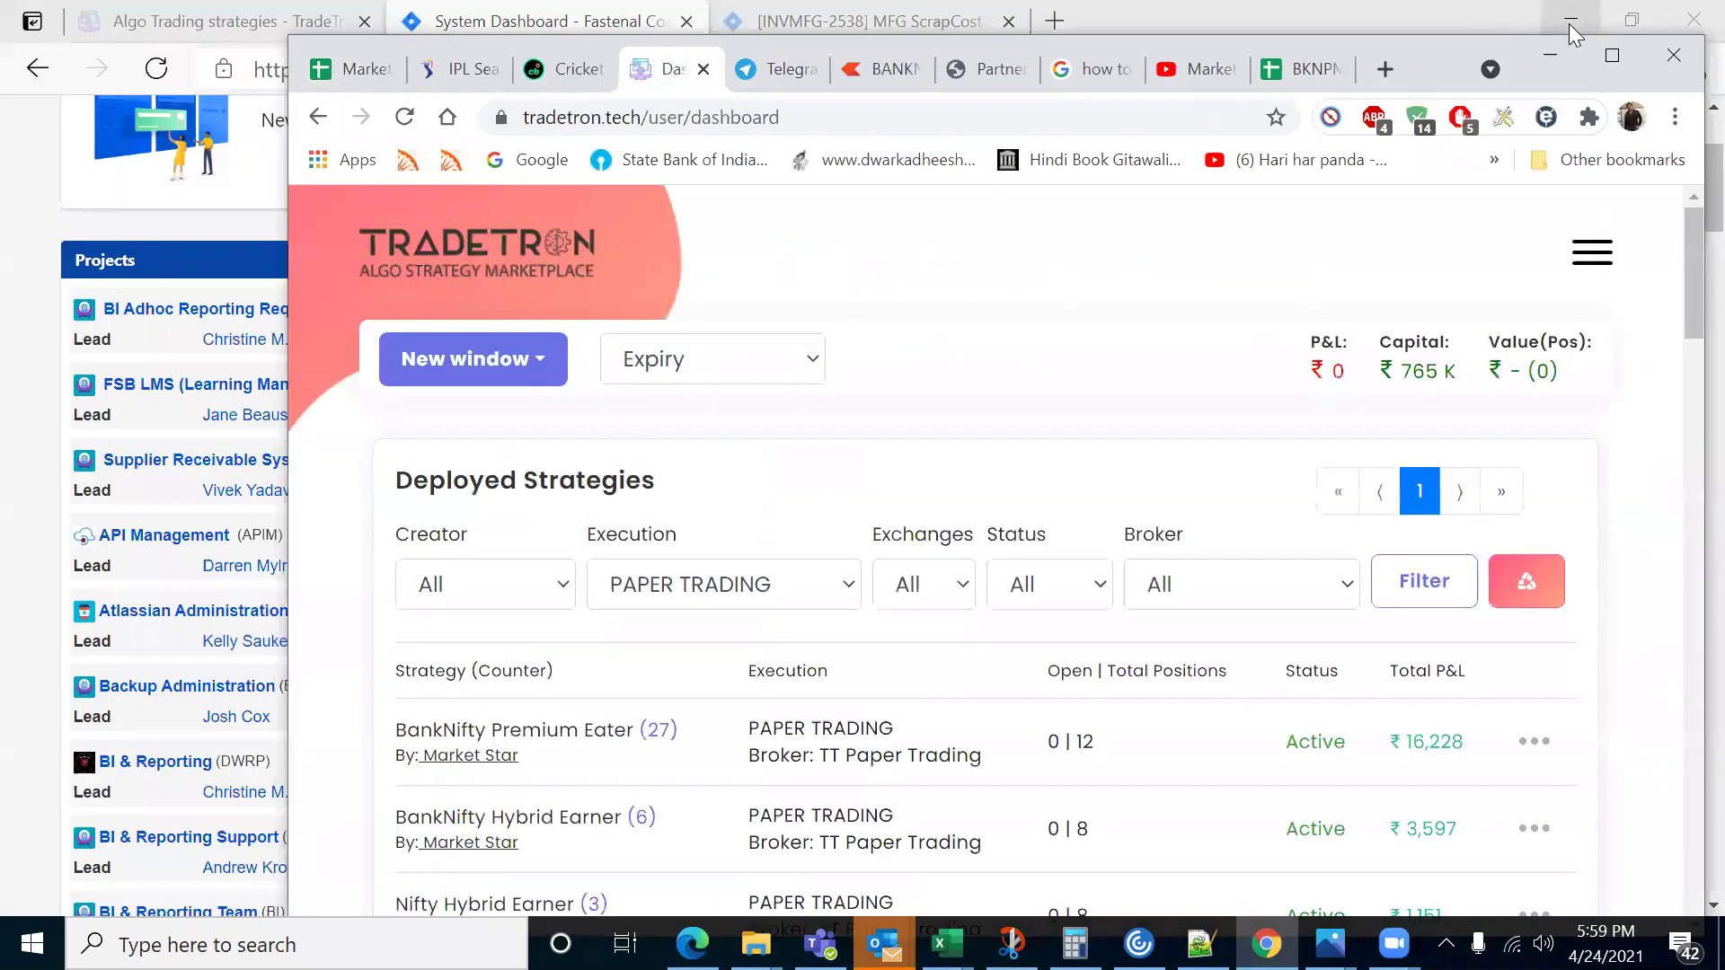
{"action": "left_click", "coordinate": [1609, 56]}
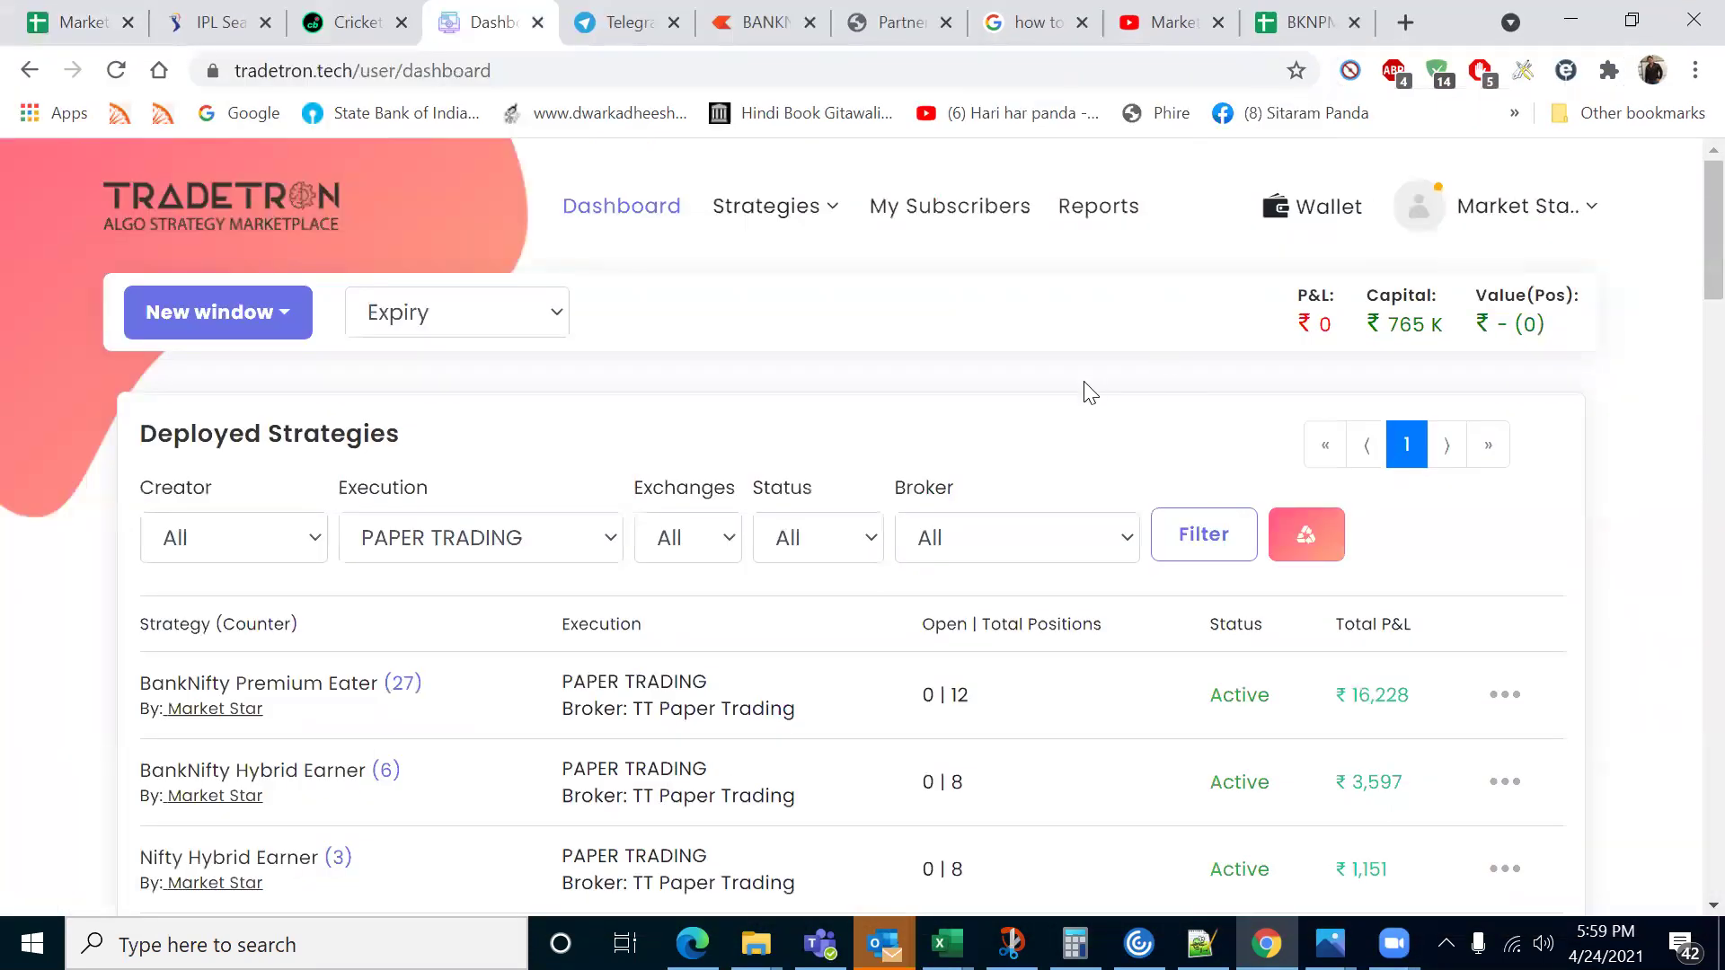
- Open the account's subscriptions page and review the allowed and used limits of the India plan
{"action": "scroll", "coordinate": [1068, 692], "scroll_direction": "down", "scroll_amount": 1}
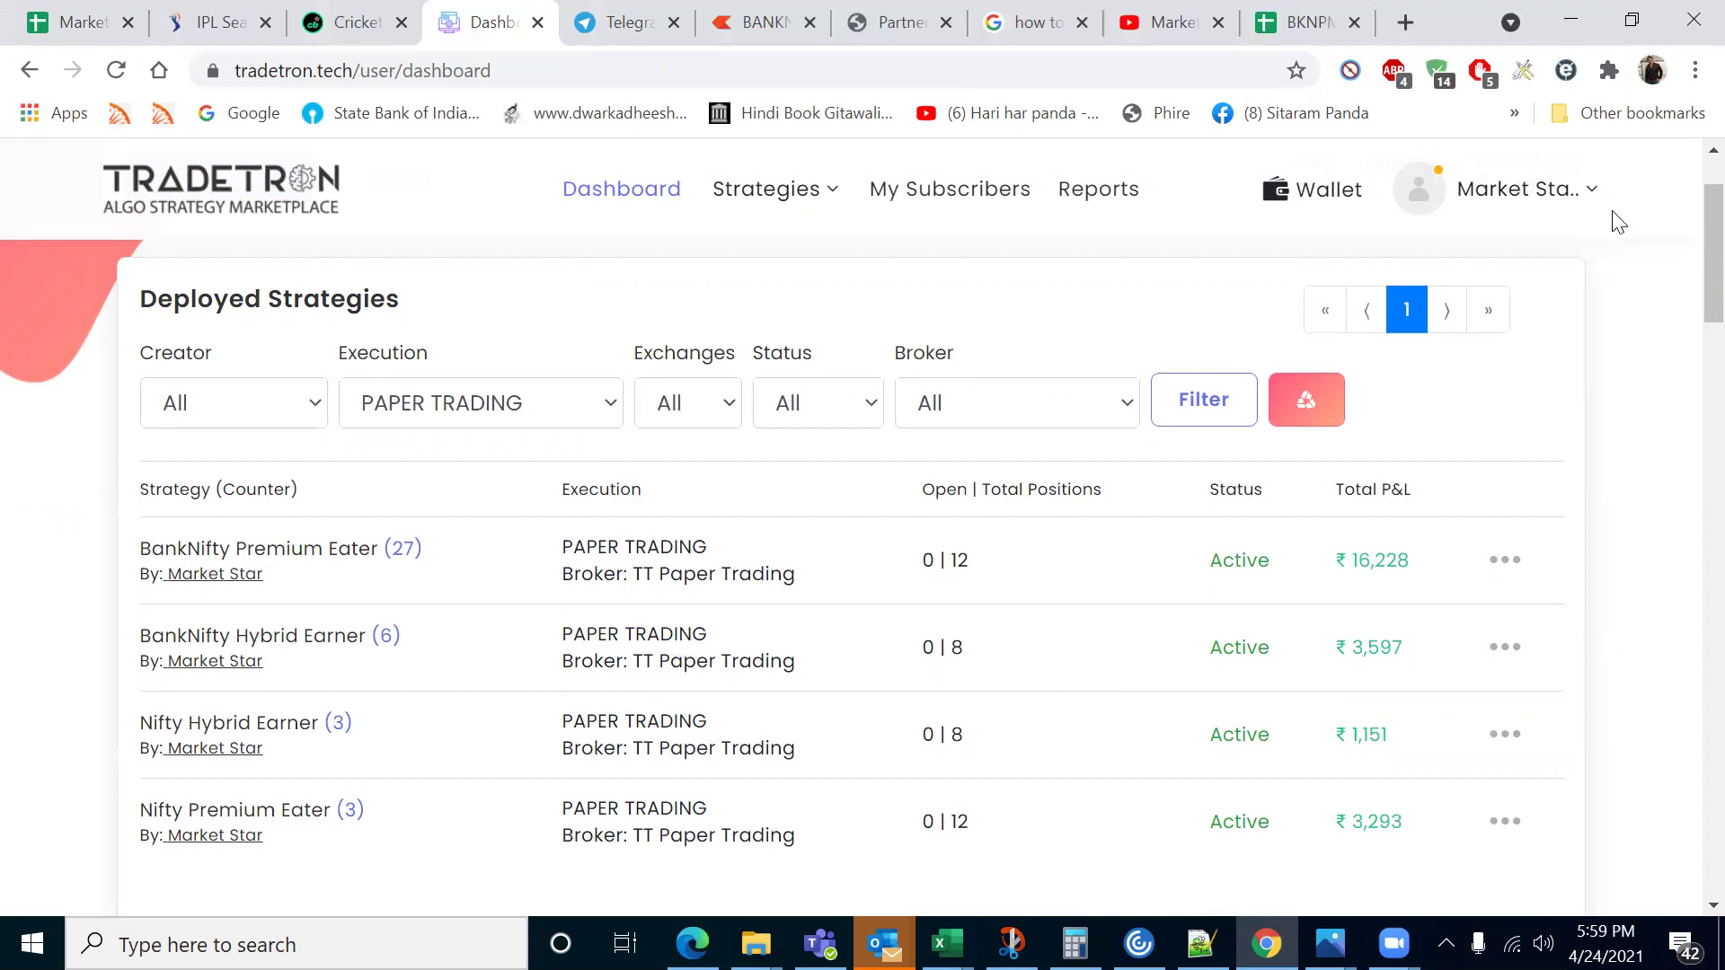
{"action": "left_click", "coordinate": [1574, 199]}
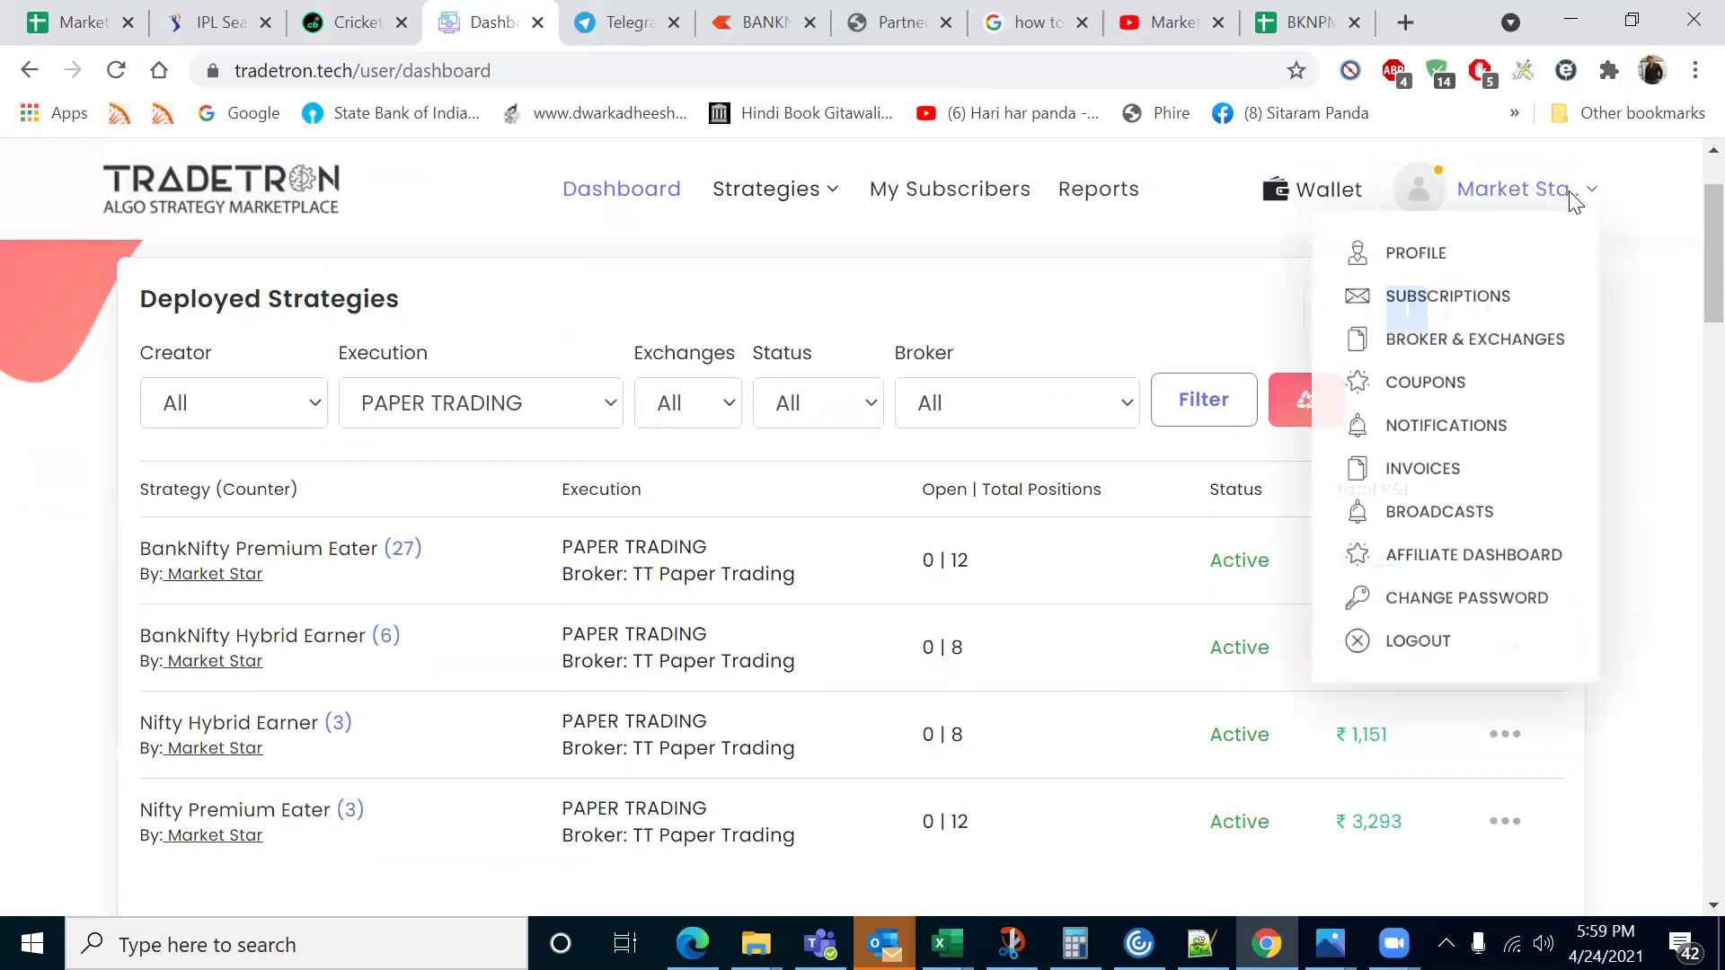
{"action": "left_click", "coordinate": [1486, 310]}
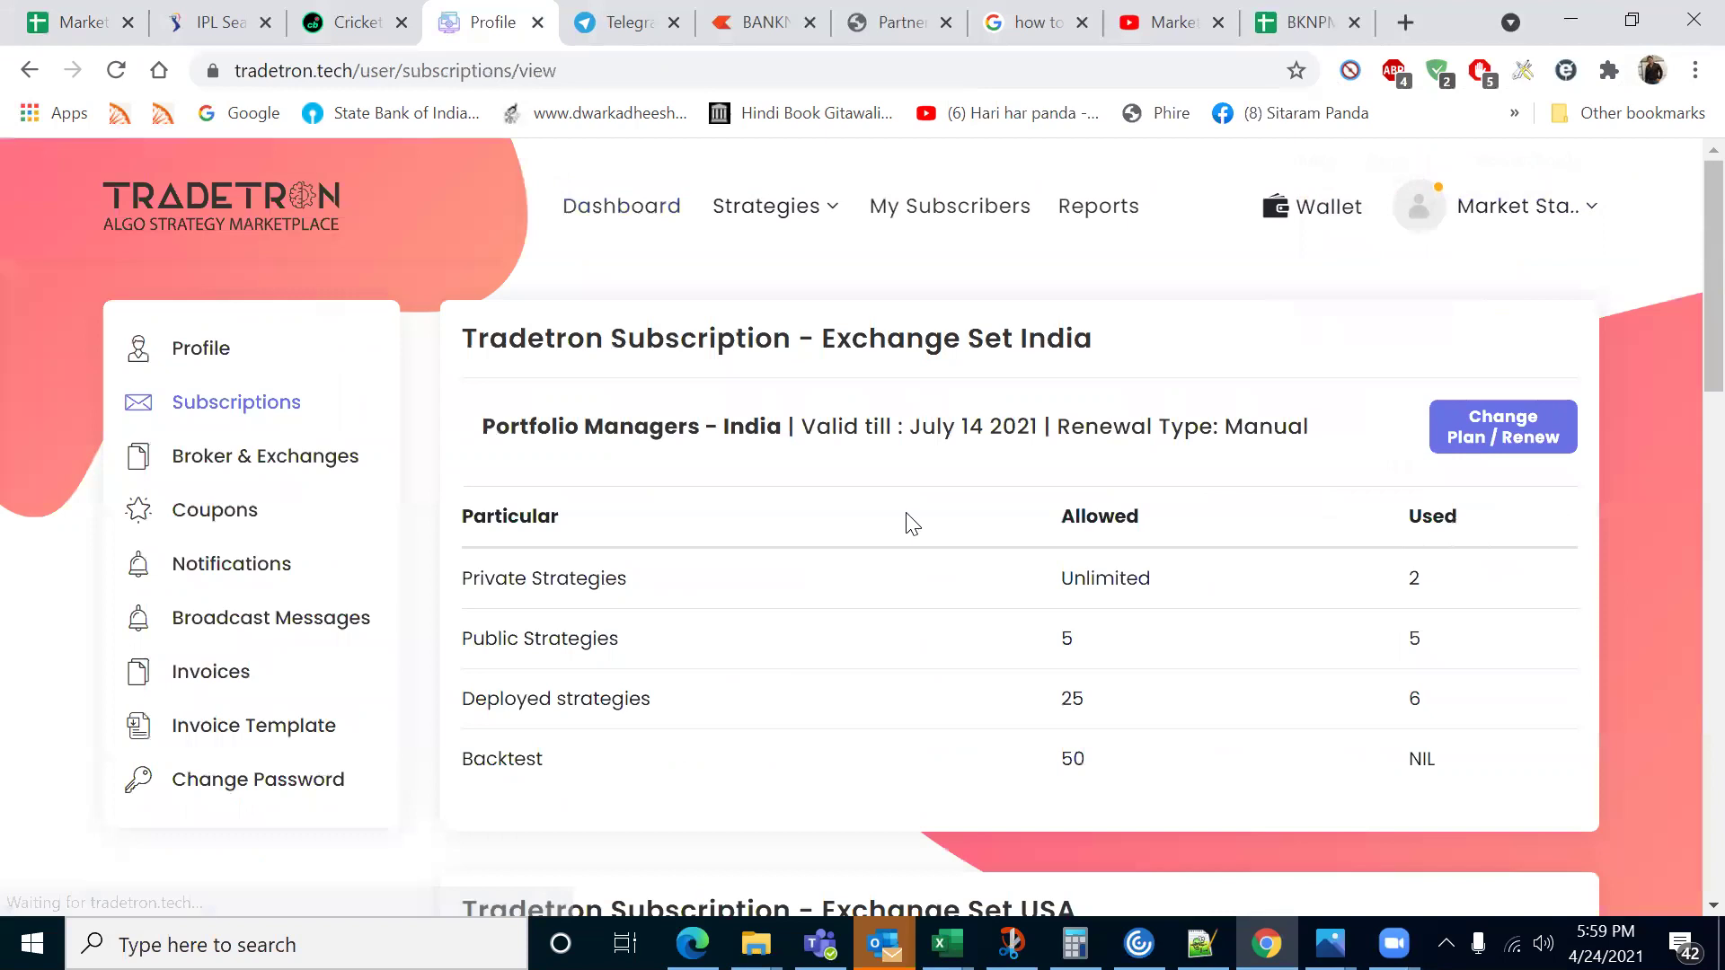
{"action": "scroll", "coordinate": [901, 590], "scroll_direction": "down", "scroll_amount": 3}
{"action": "scroll", "coordinate": [1309, 374], "scroll_direction": "up", "scroll_amount": 3}
- Open the plan change page for the India exchange set and compare the prices and features of the available plans
{"action": "left_click", "coordinate": [1504, 424]}
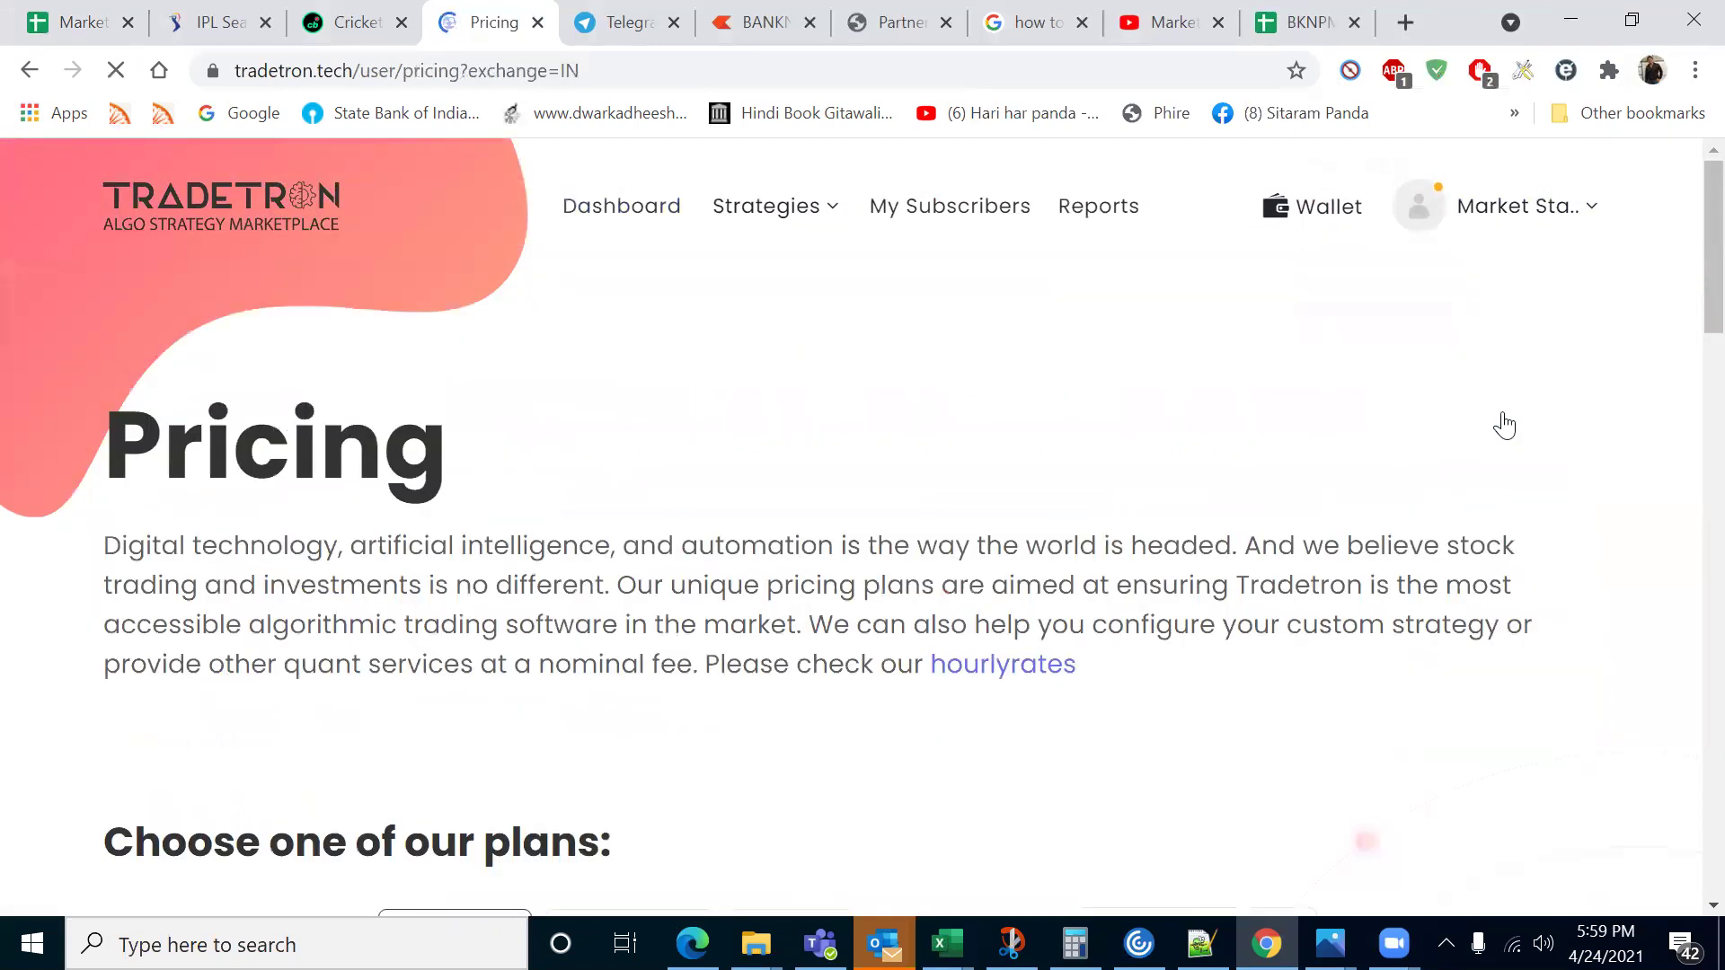
{"action": "scroll", "coordinate": [490, 519], "scroll_direction": "down", "scroll_amount": 5}
{"action": "scroll", "coordinate": [505, 526], "scroll_direction": "down", "scroll_amount": 3}
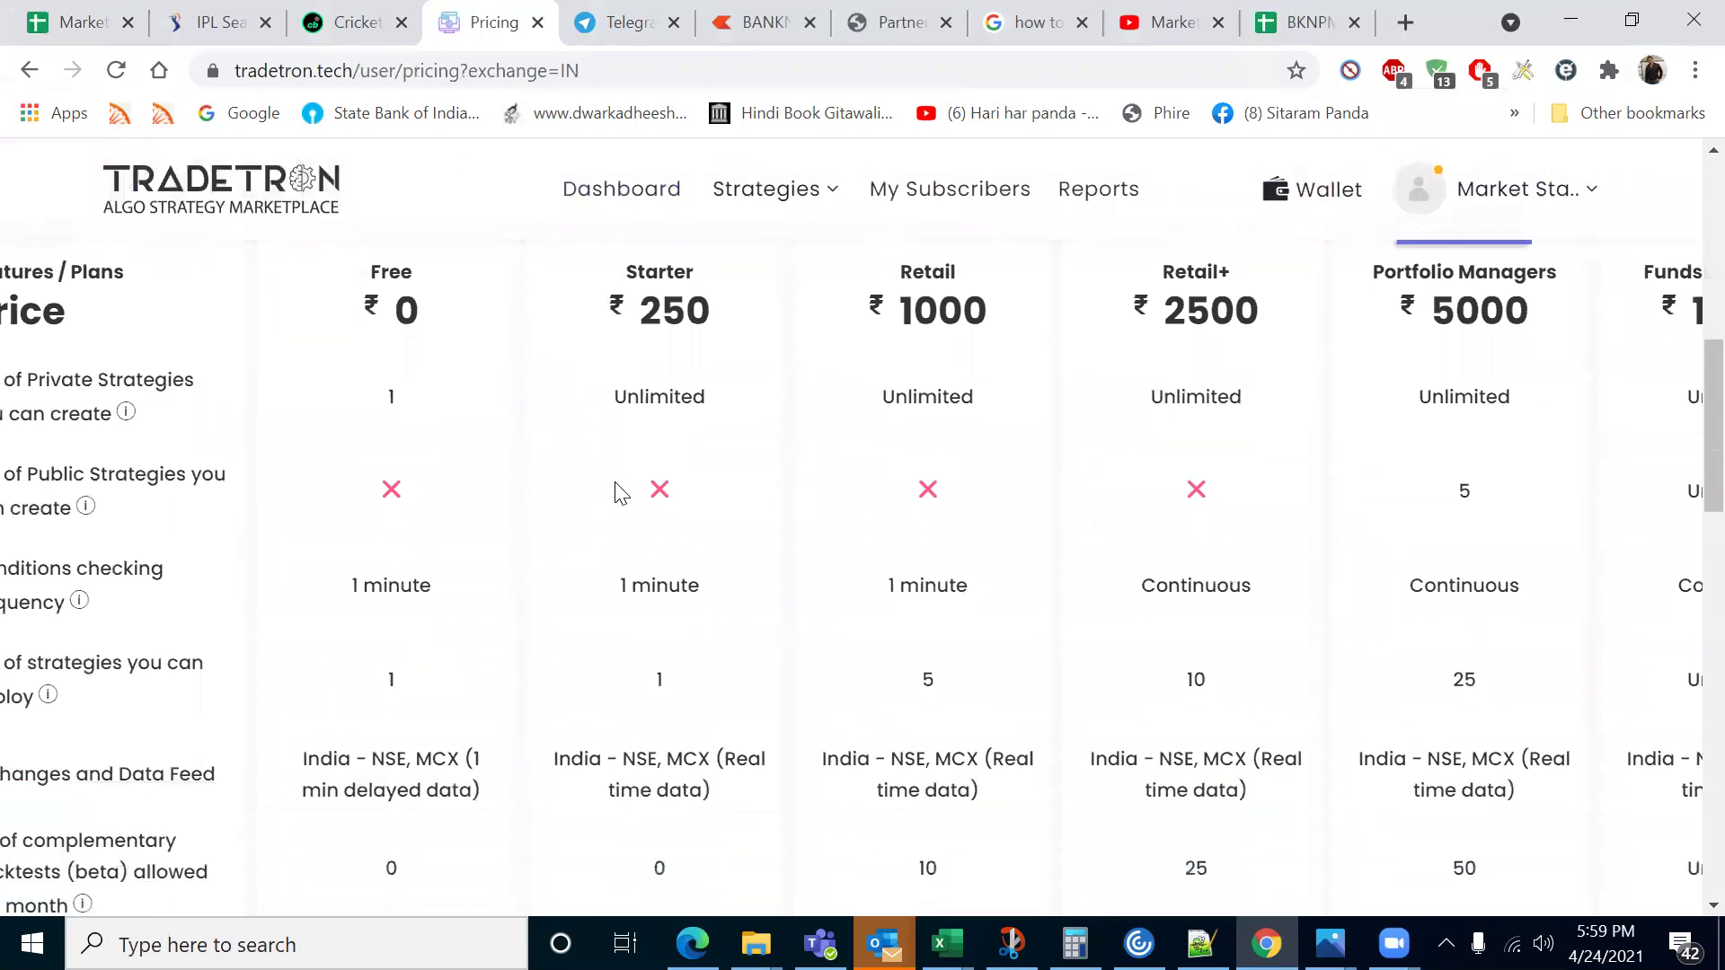
- Compare the monthly prices and features of the Starter and Retail plans in the India pricing table
{"action": "left_click_drag", "start_coordinate": [641, 311], "coordinate": [719, 321]}
{"action": "scroll", "coordinate": [674, 543], "scroll_direction": "down", "scroll_amount": 2}
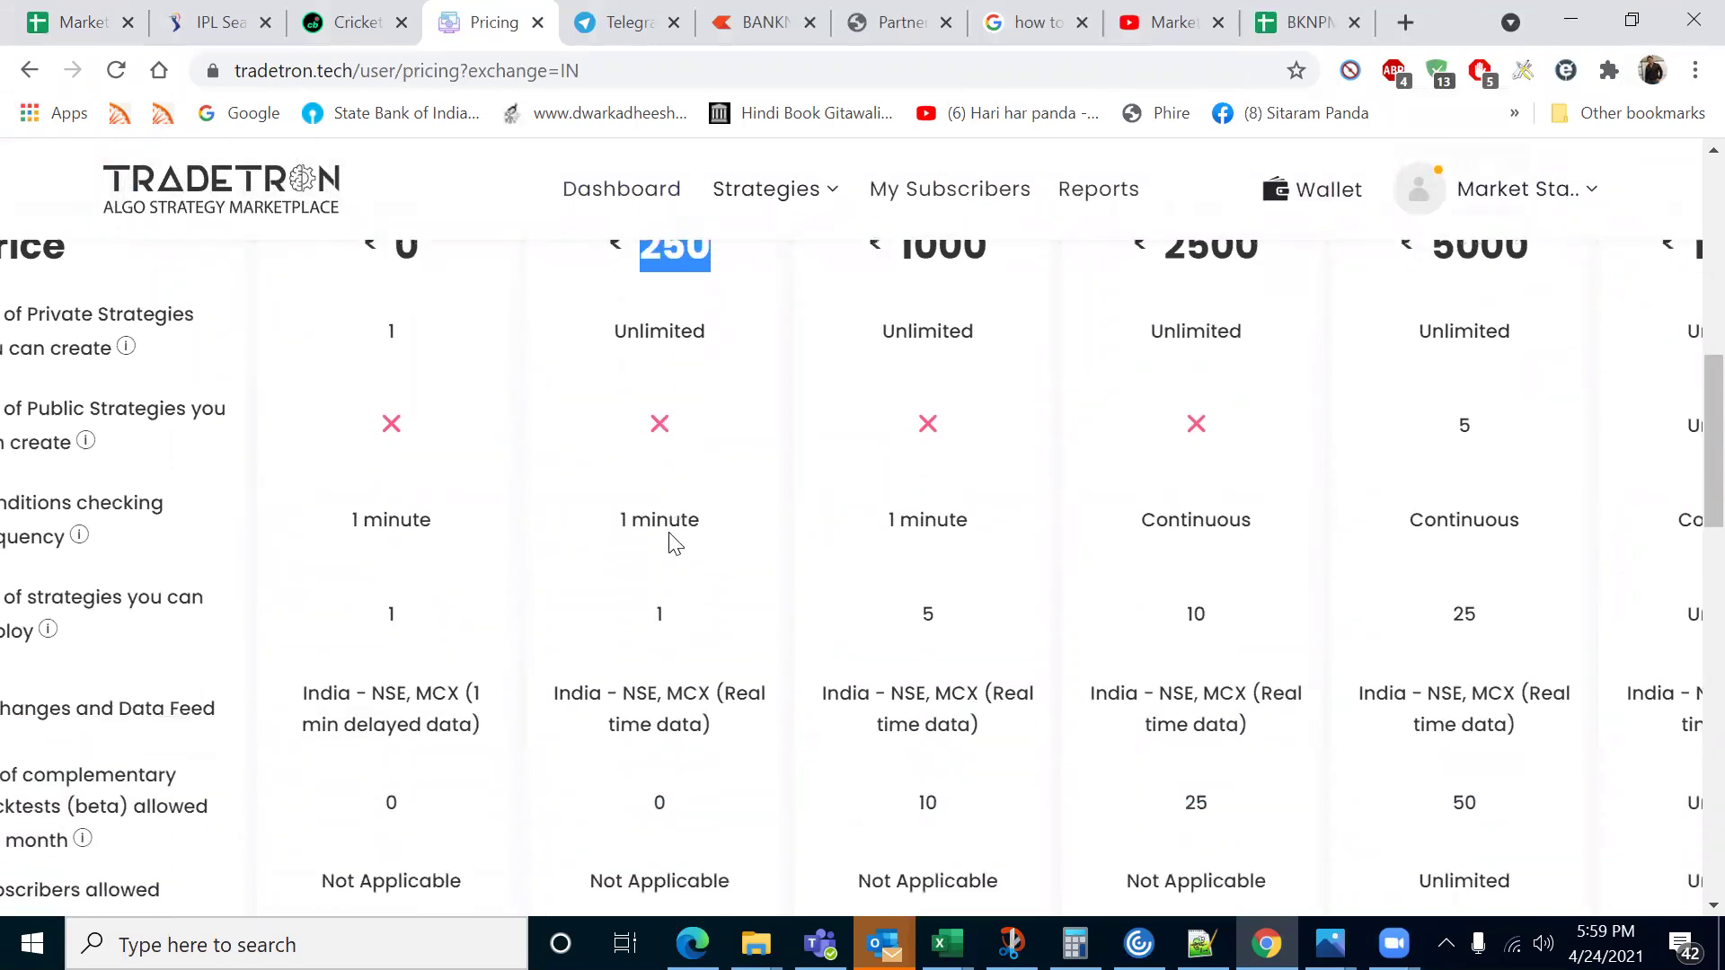
{"action": "scroll", "coordinate": [668, 544], "scroll_direction": "up", "scroll_amount": 3}
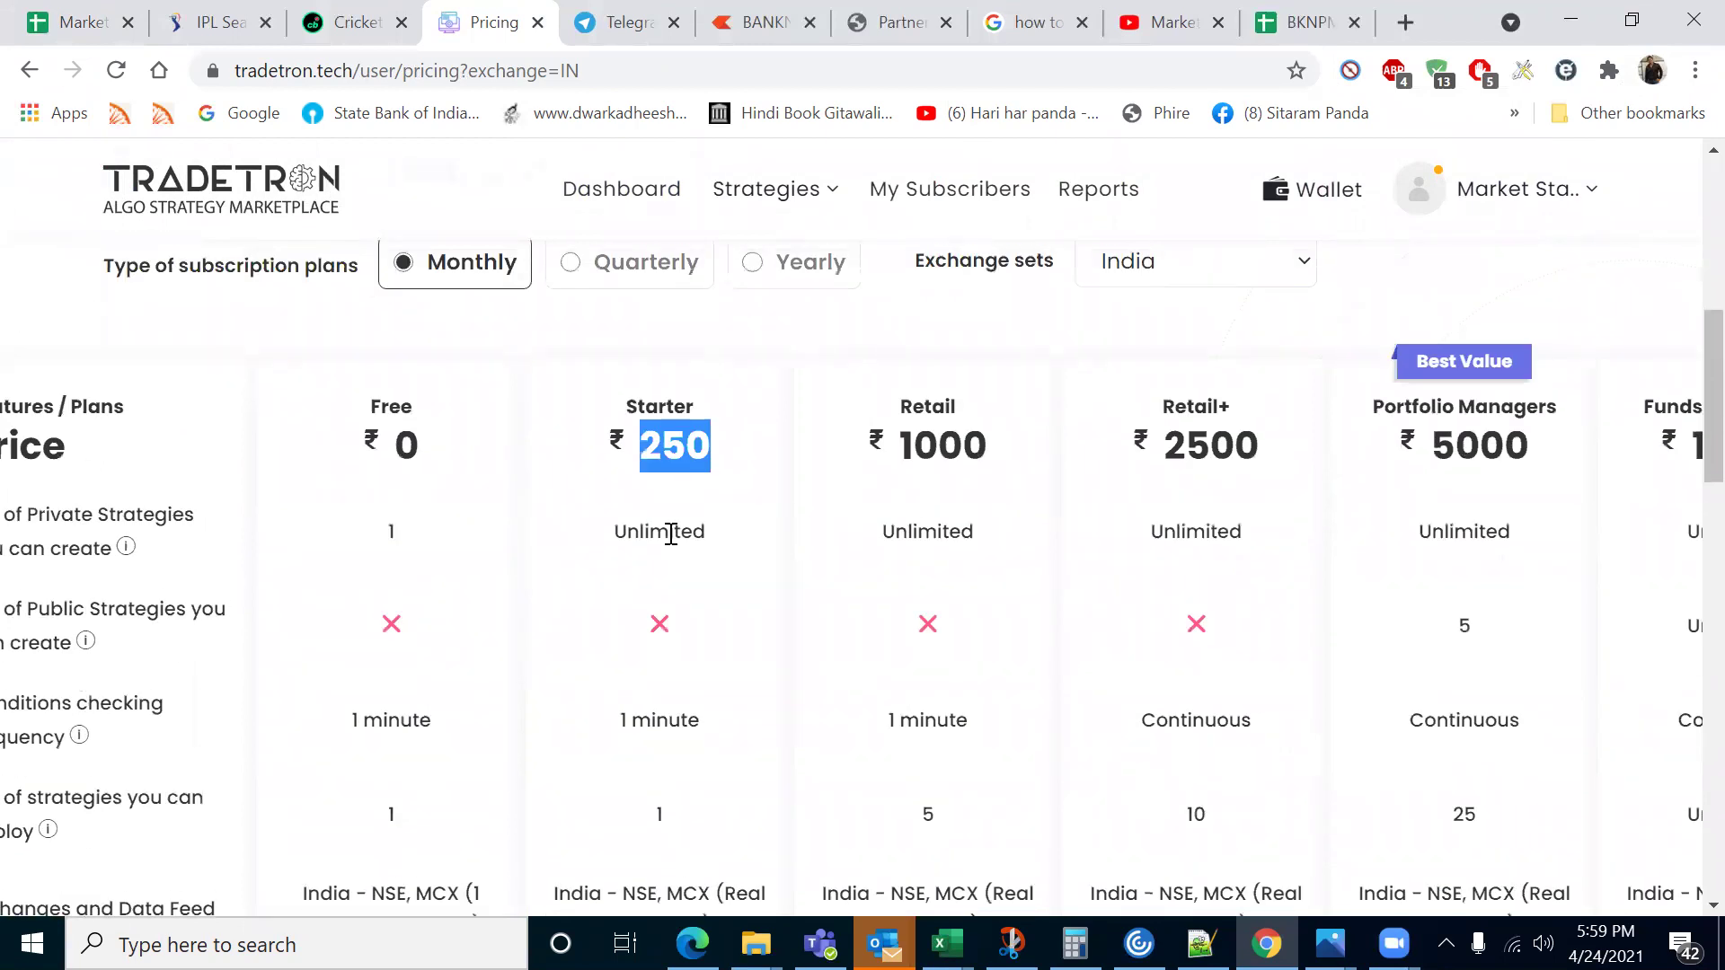
{"action": "left_click_drag", "start_coordinate": [890, 443], "coordinate": [996, 453]}
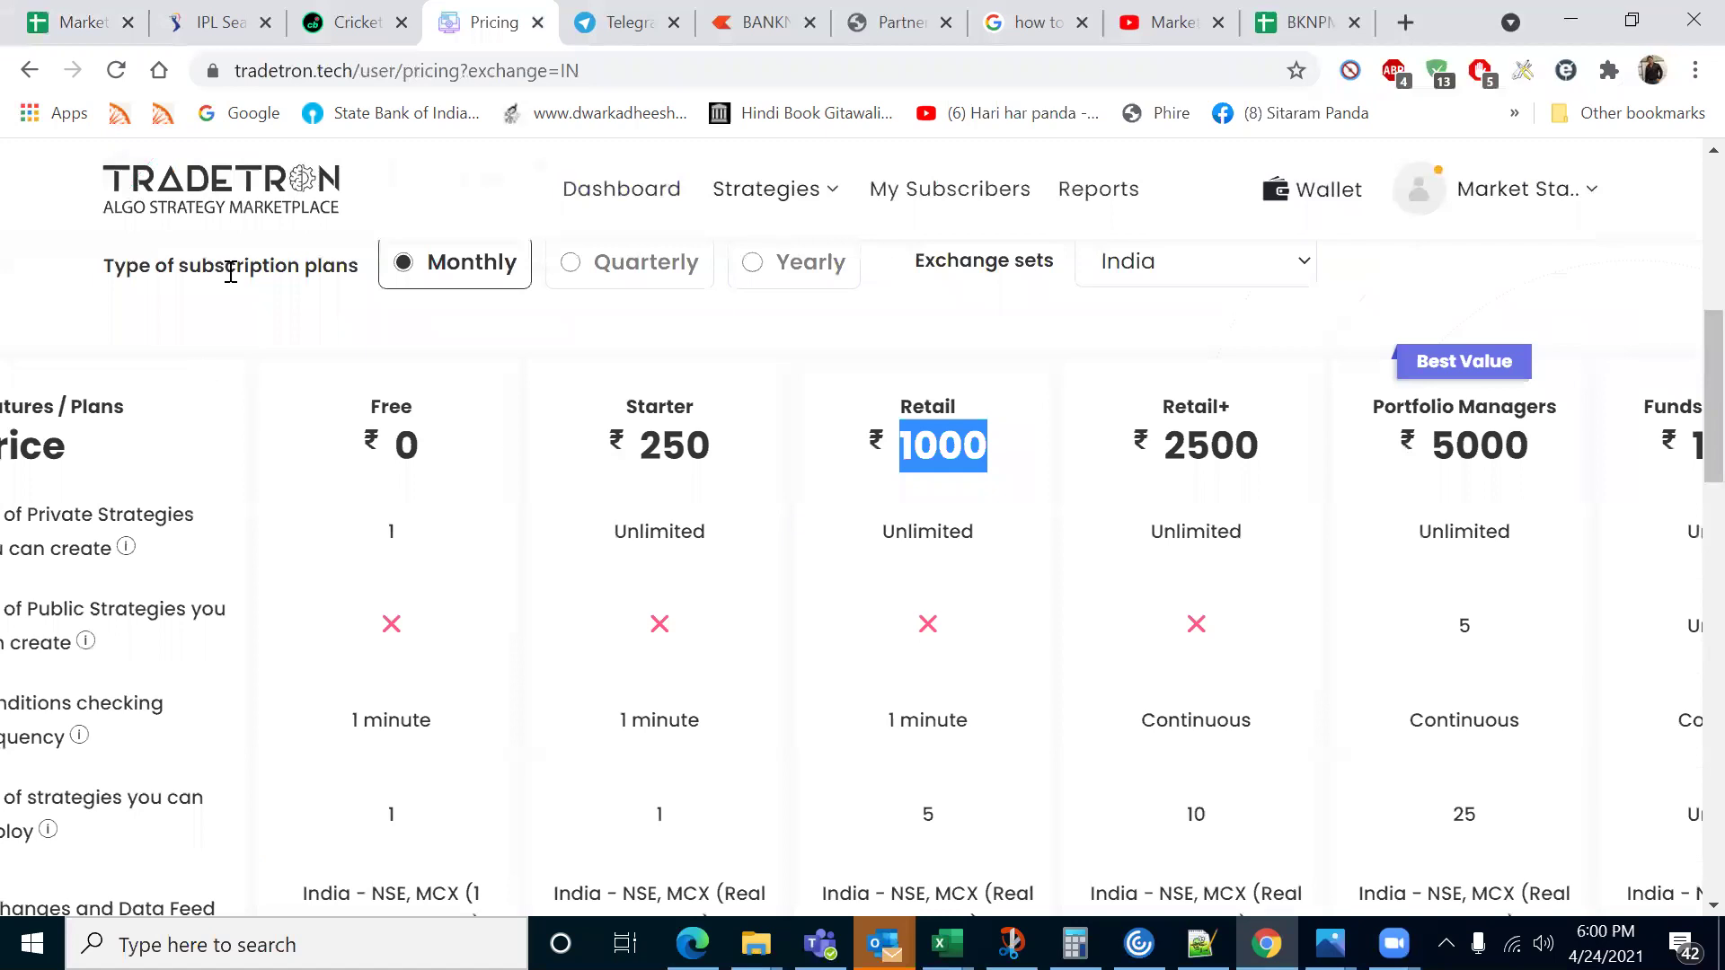
- Compare the required capital and returns in the MarketStar Trade Summary sheet with the Tradetron plan prices
{"action": "left_click", "coordinate": [80, 22]}
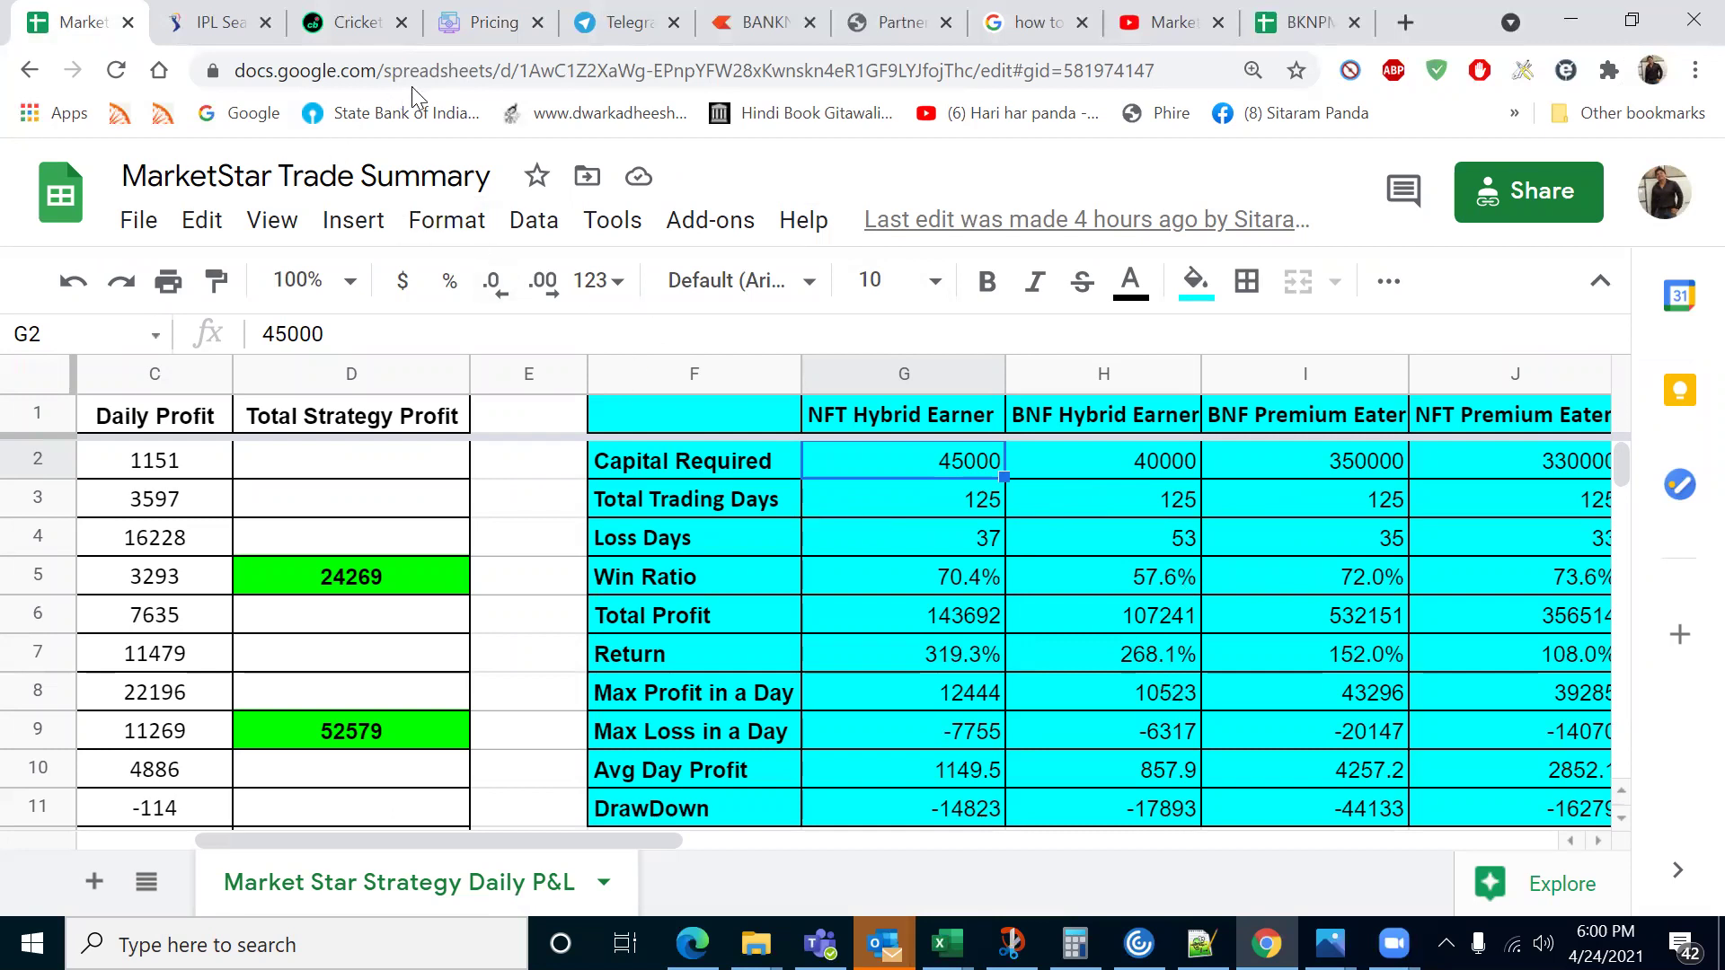
{"action": "left_click", "coordinate": [448, 54]}
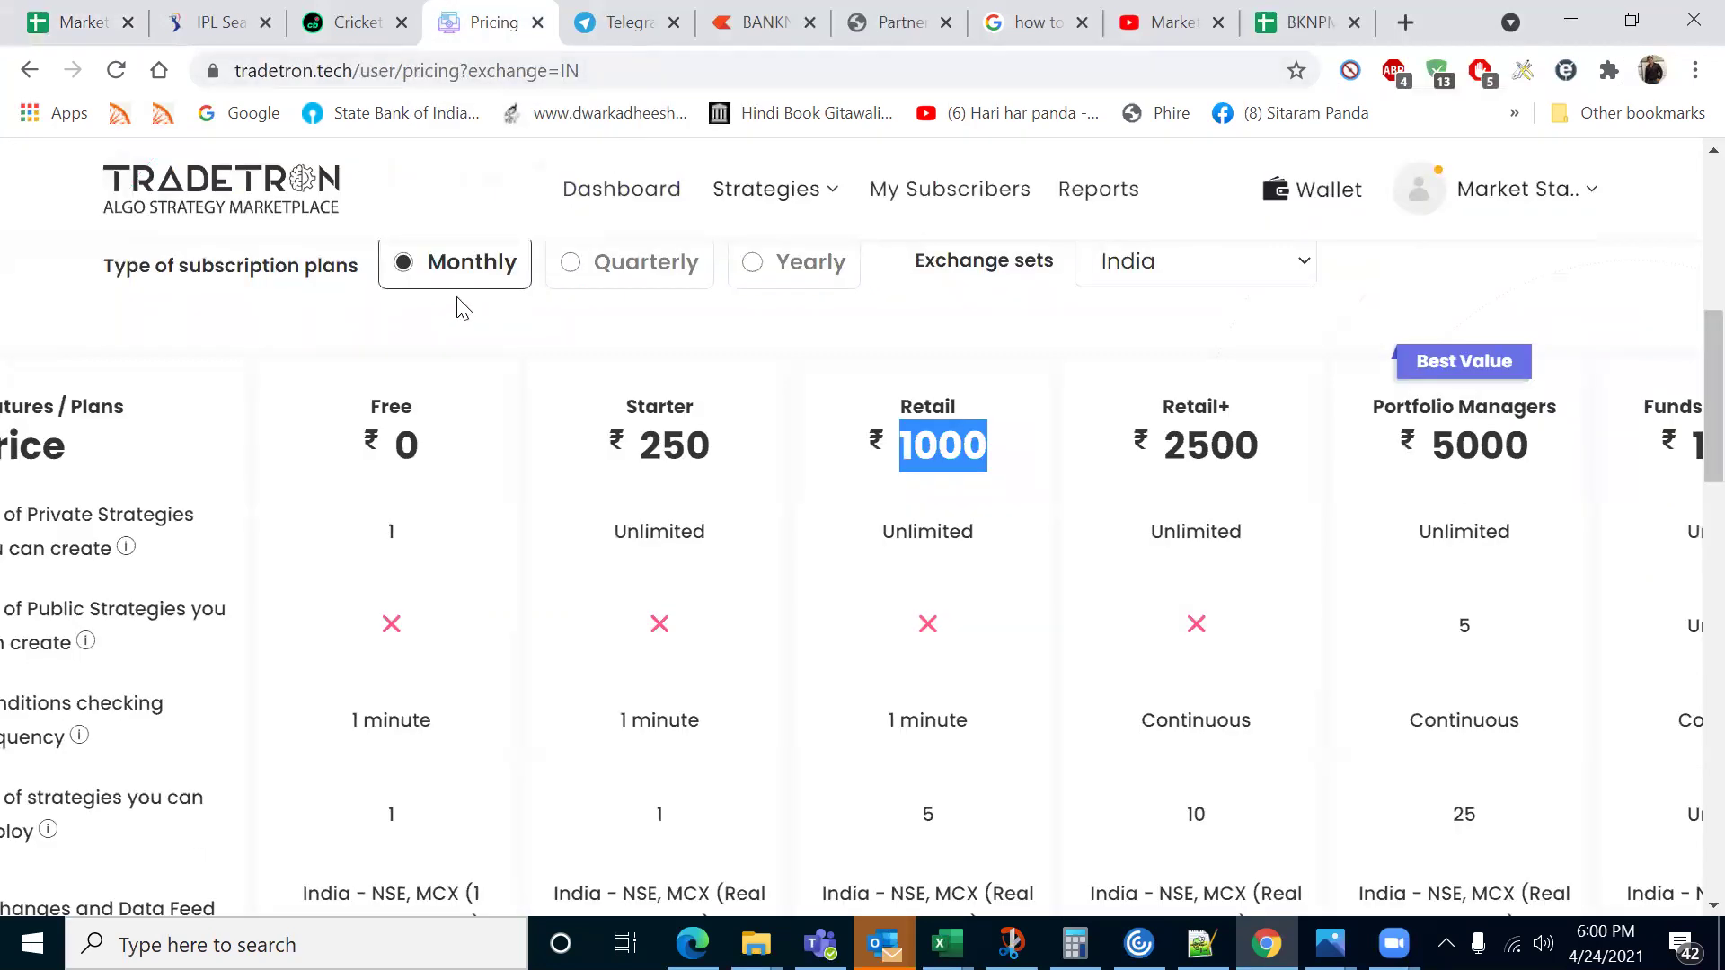
{"action": "scroll", "coordinate": [406, 664], "scroll_direction": "down", "scroll_amount": 1}
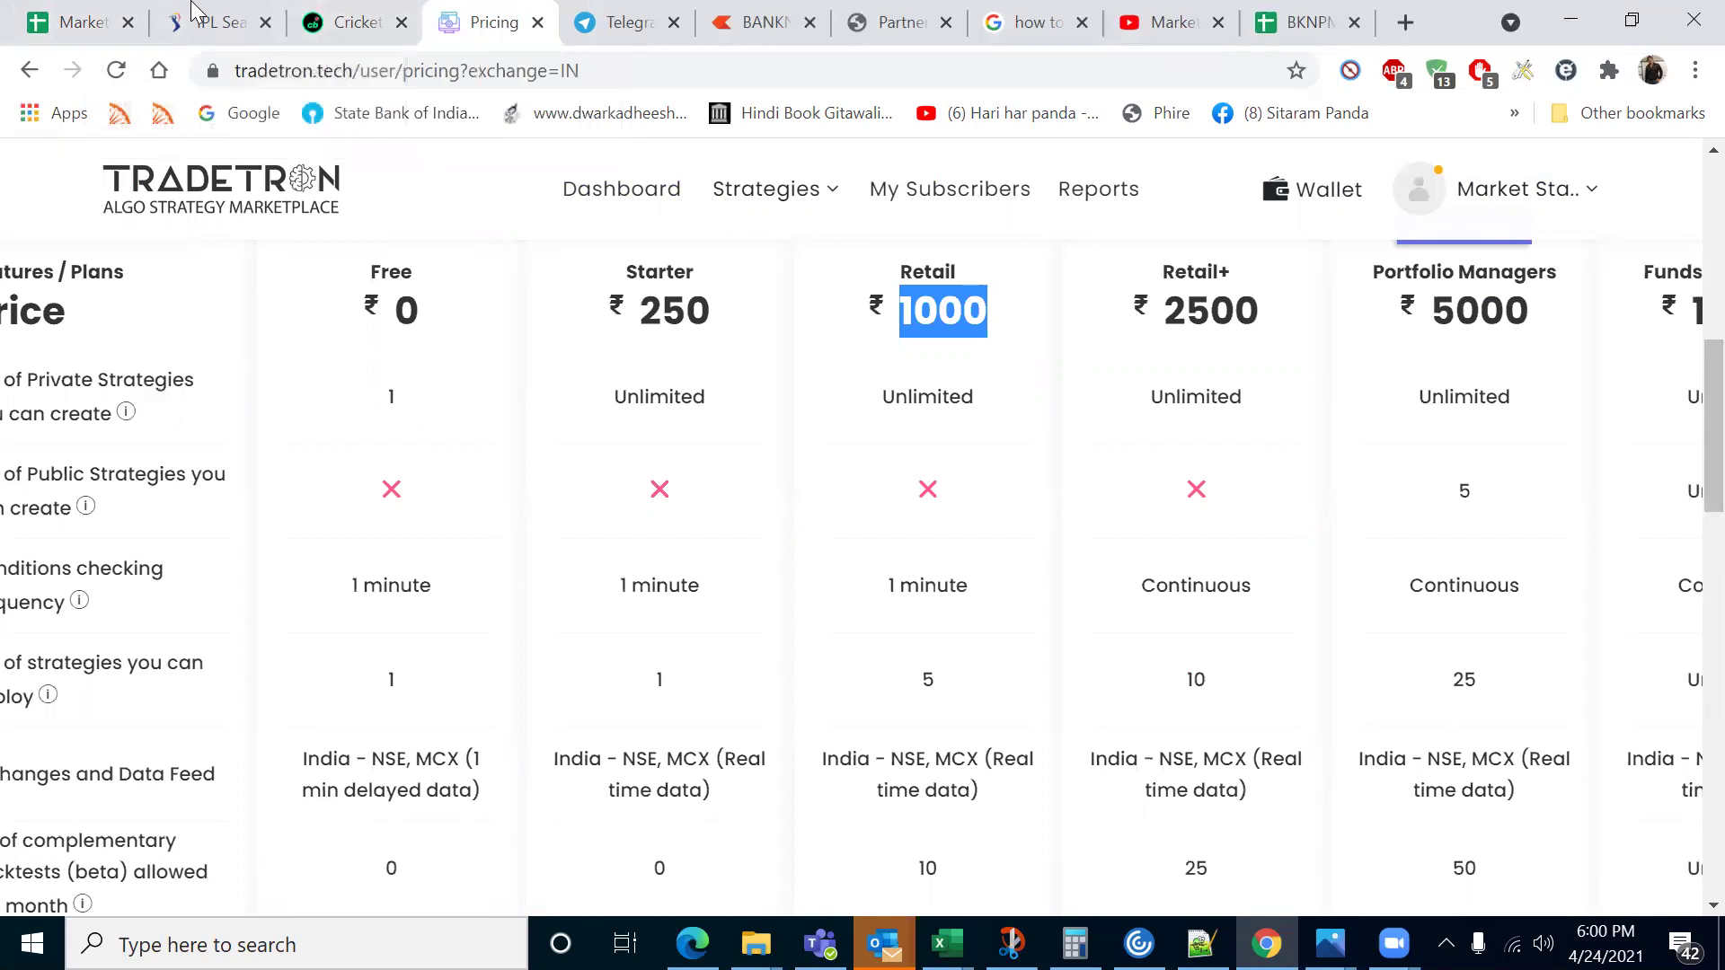
{"action": "scroll", "coordinate": [523, 180], "scroll_direction": "up", "scroll_amount": 6}
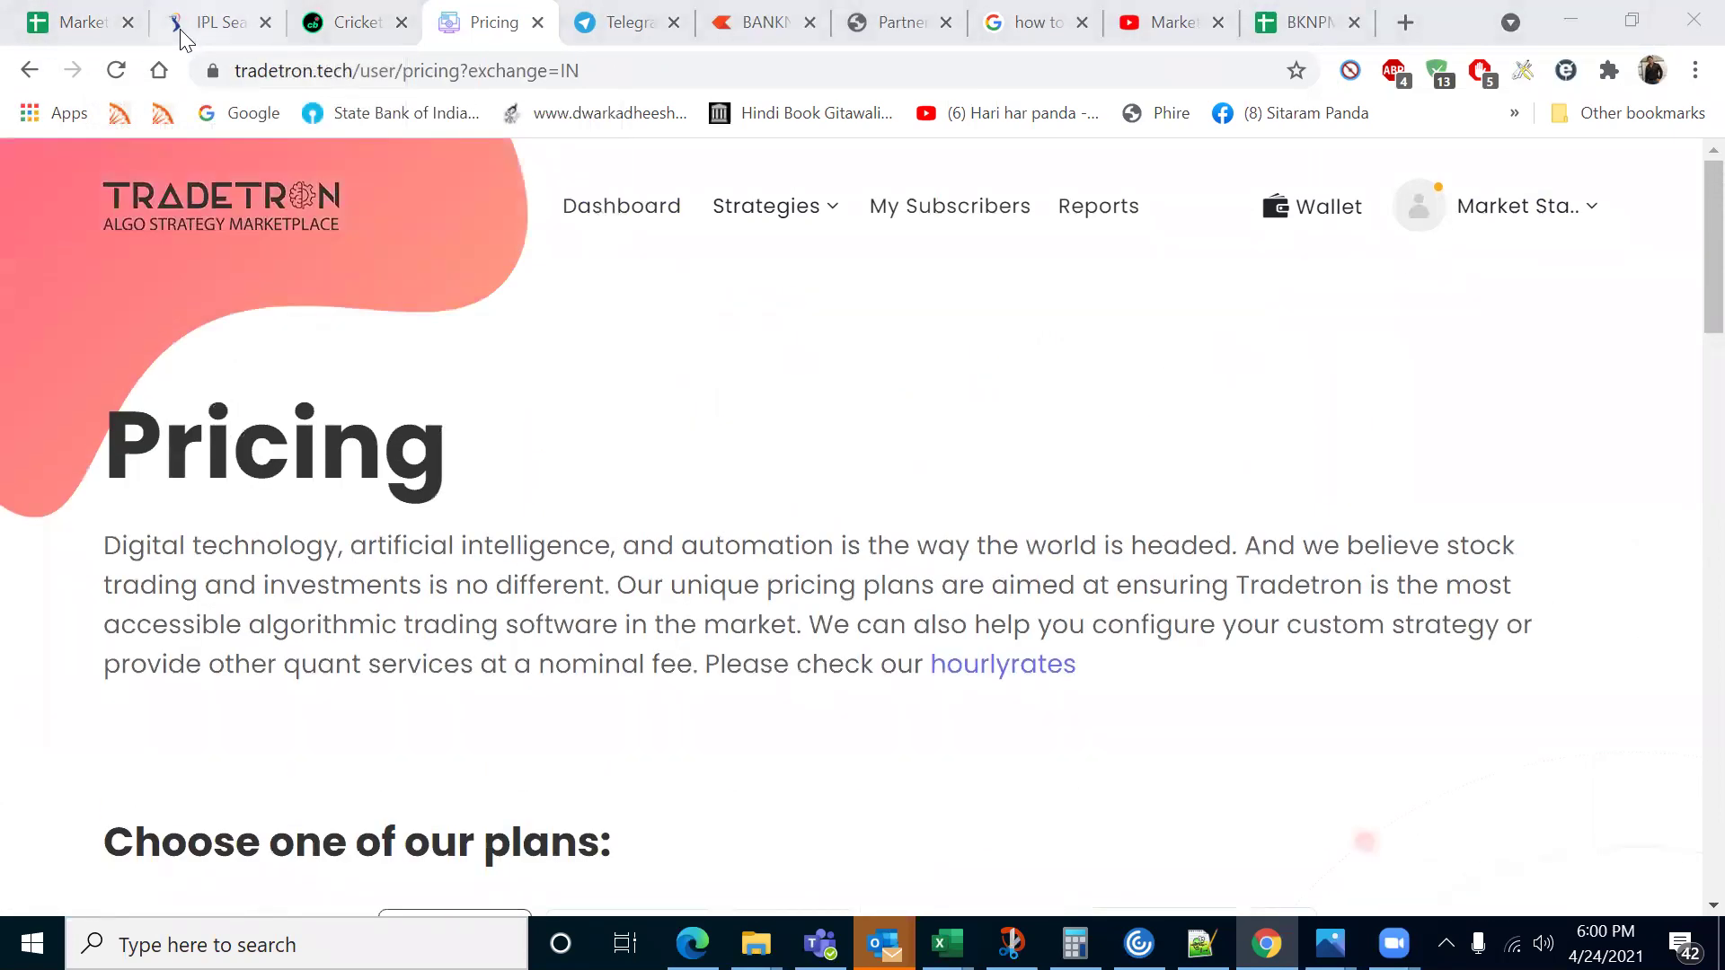
{"action": "left_click", "coordinate": [86, 22]}
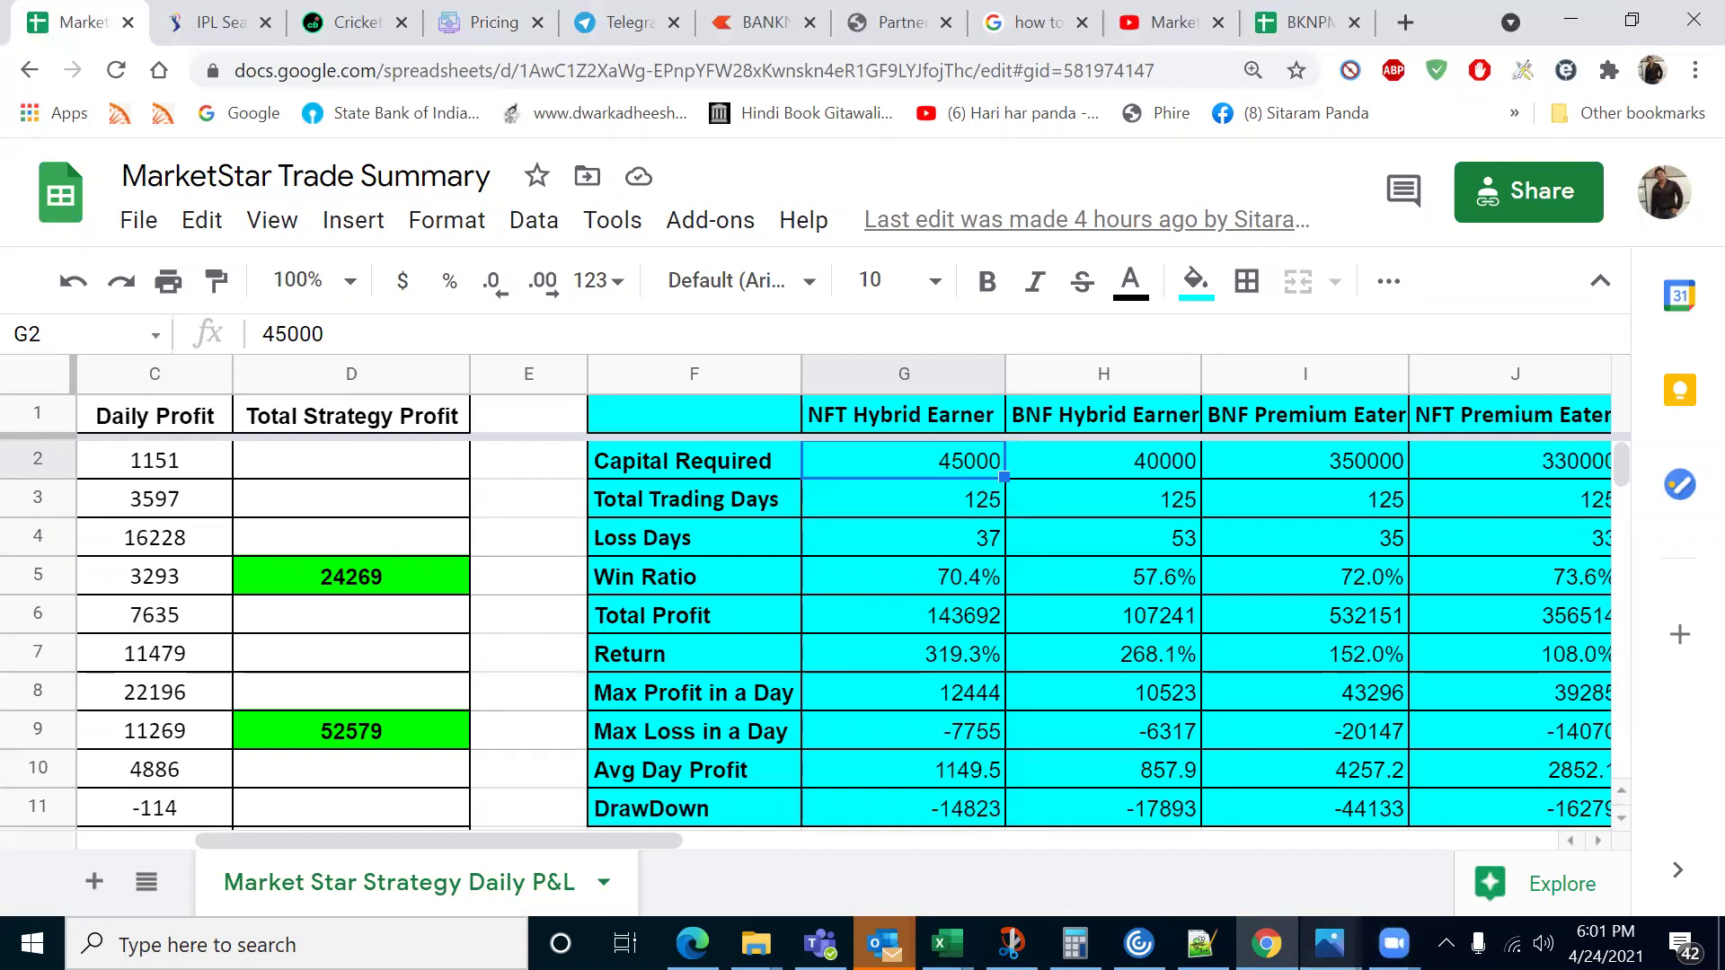
{"action": "mouse_move", "coordinate": [1327, 943]}
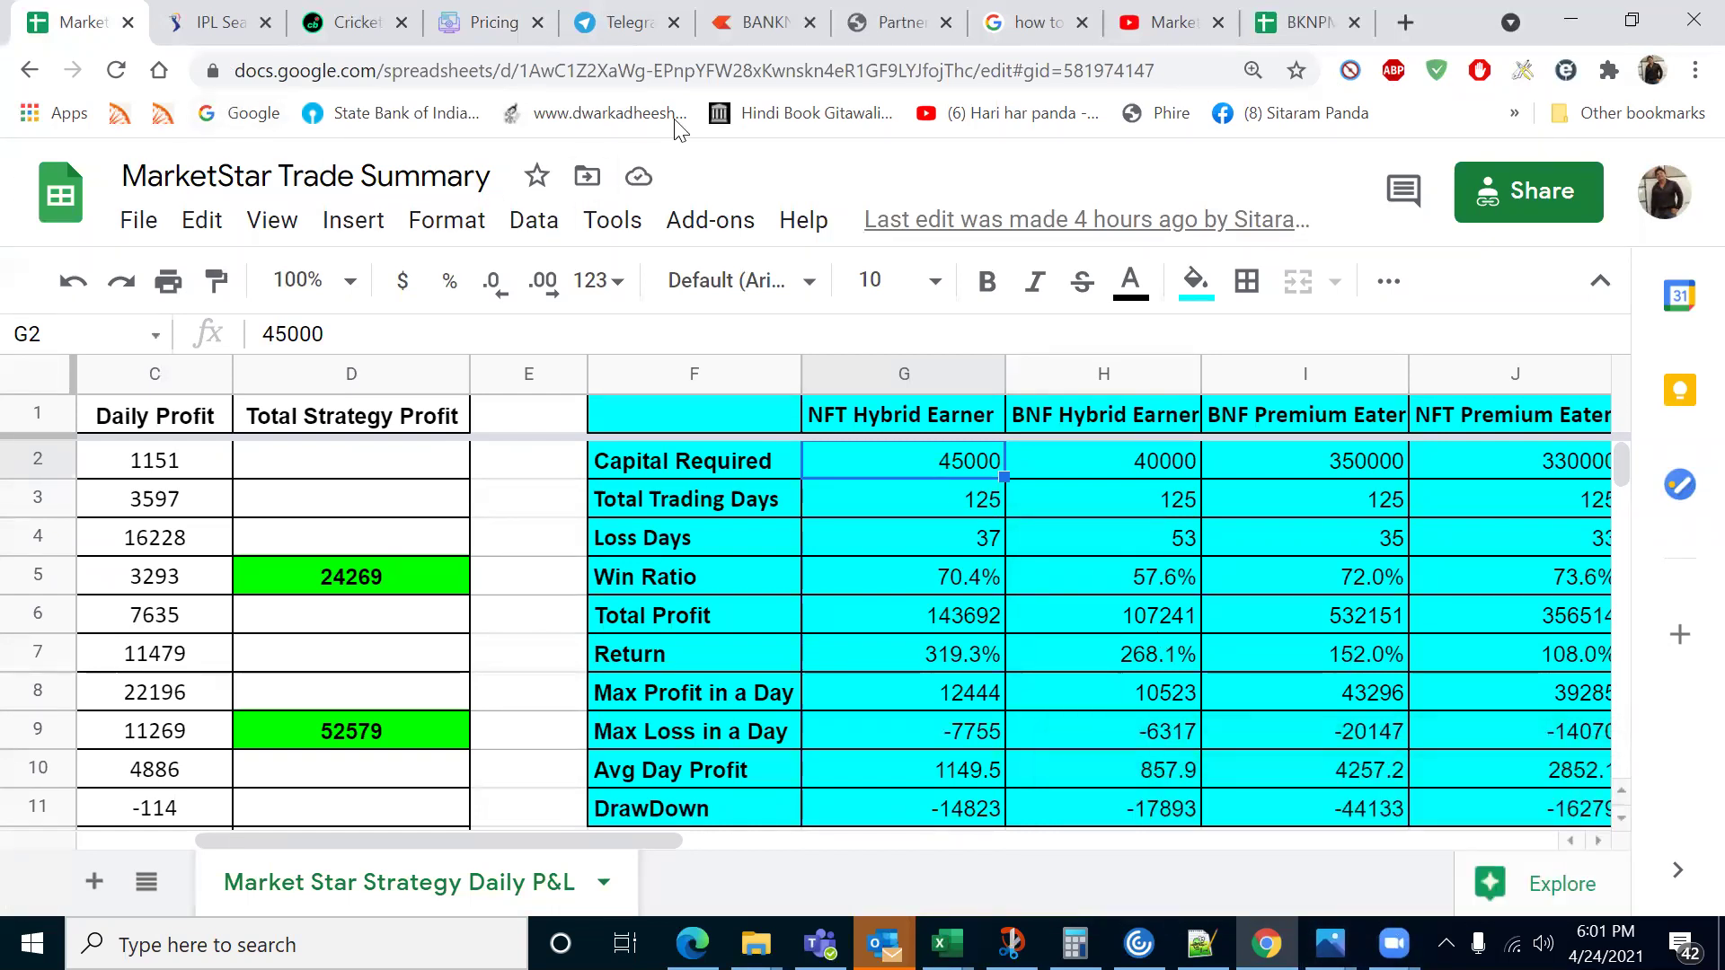
{"action": "left_click", "coordinate": [424, 49]}
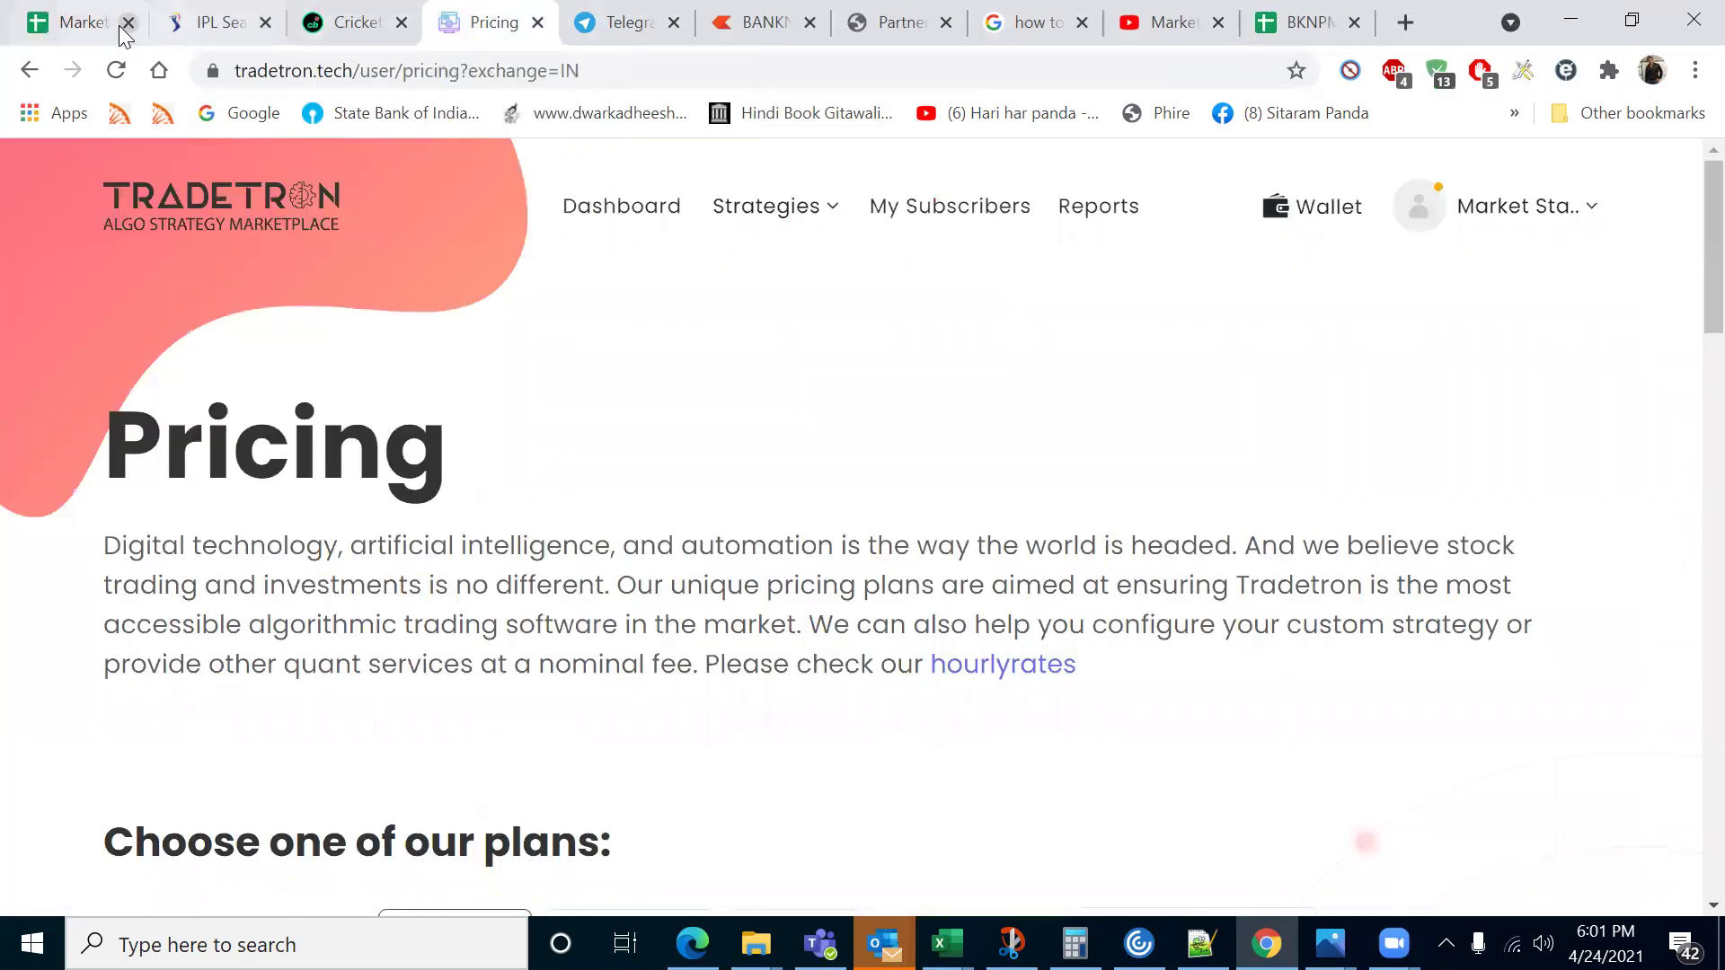
{"action": "left_click", "coordinate": [59, 23]}
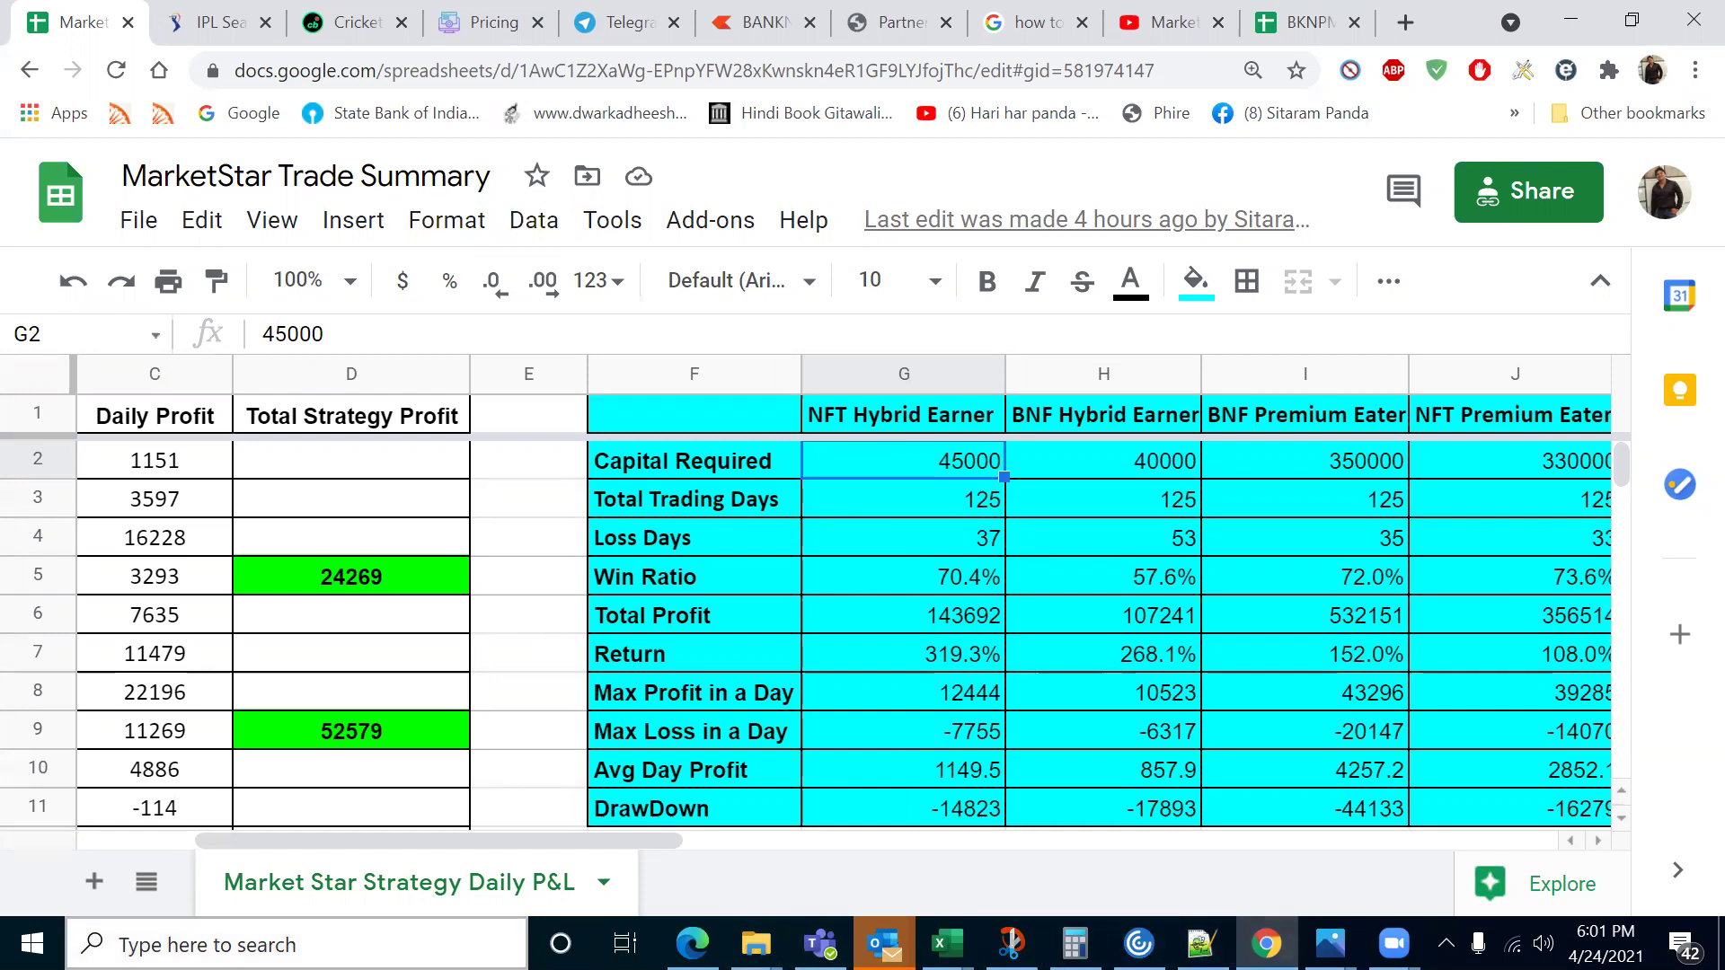
- Switch to Notepad++ and create a new blank document for notes
{"action": "key", "text": "super"}
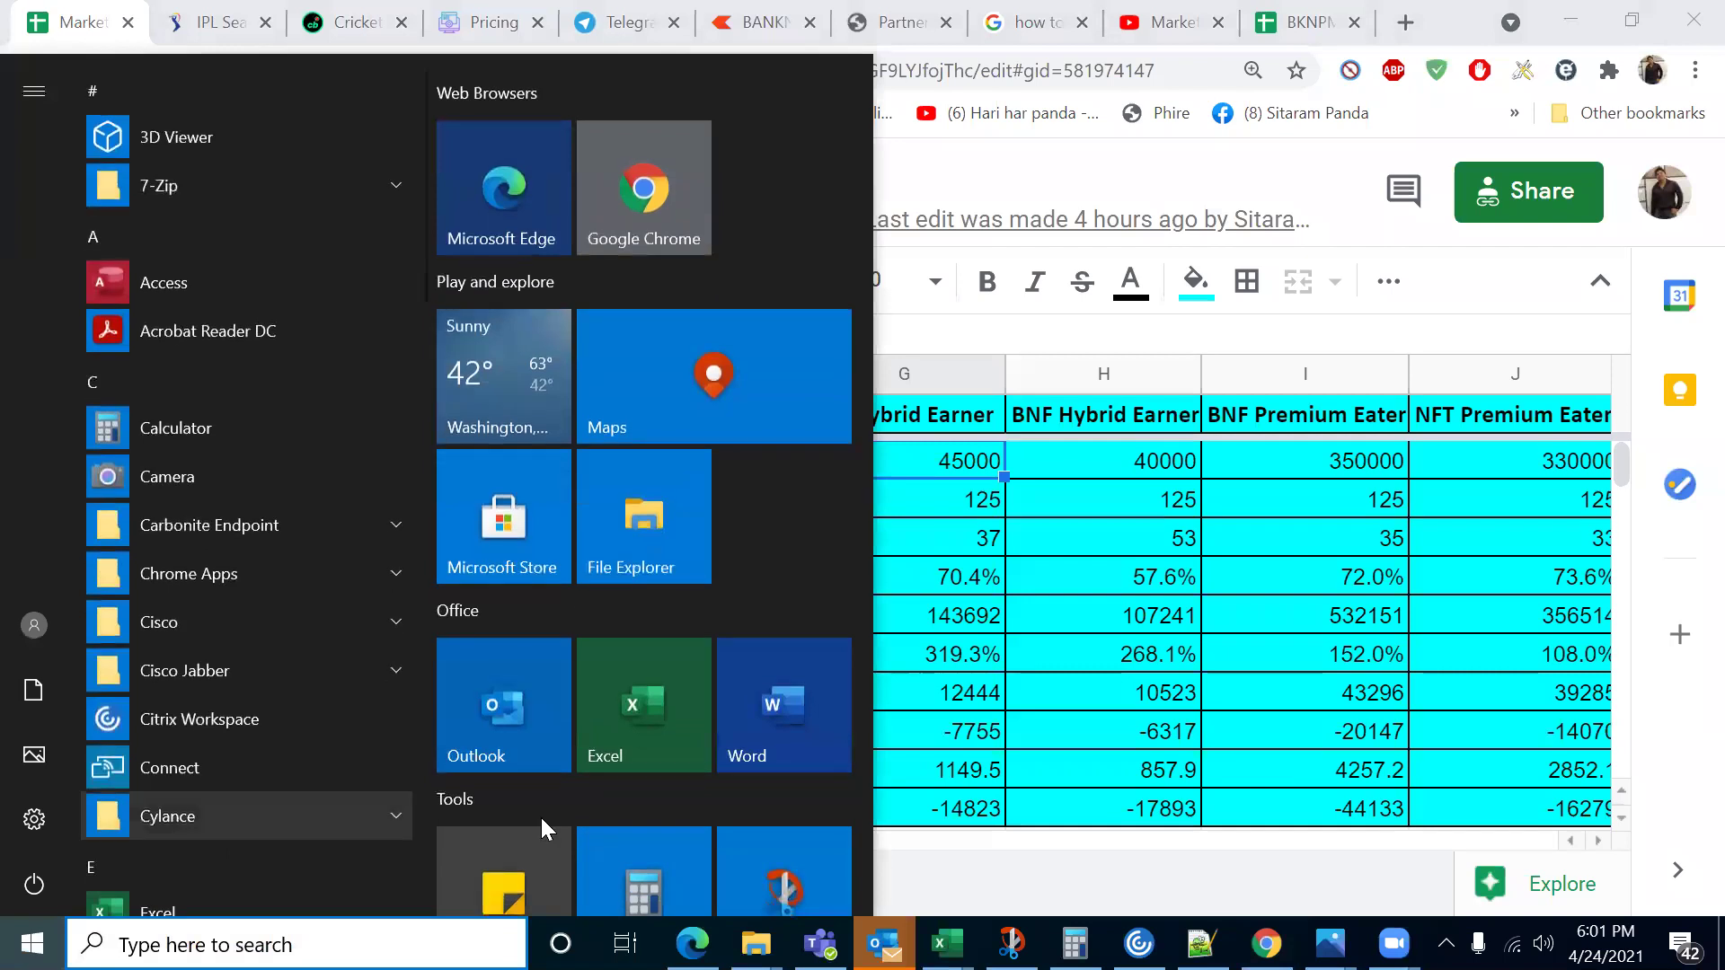
{"action": "left_click", "coordinate": [1201, 943]}
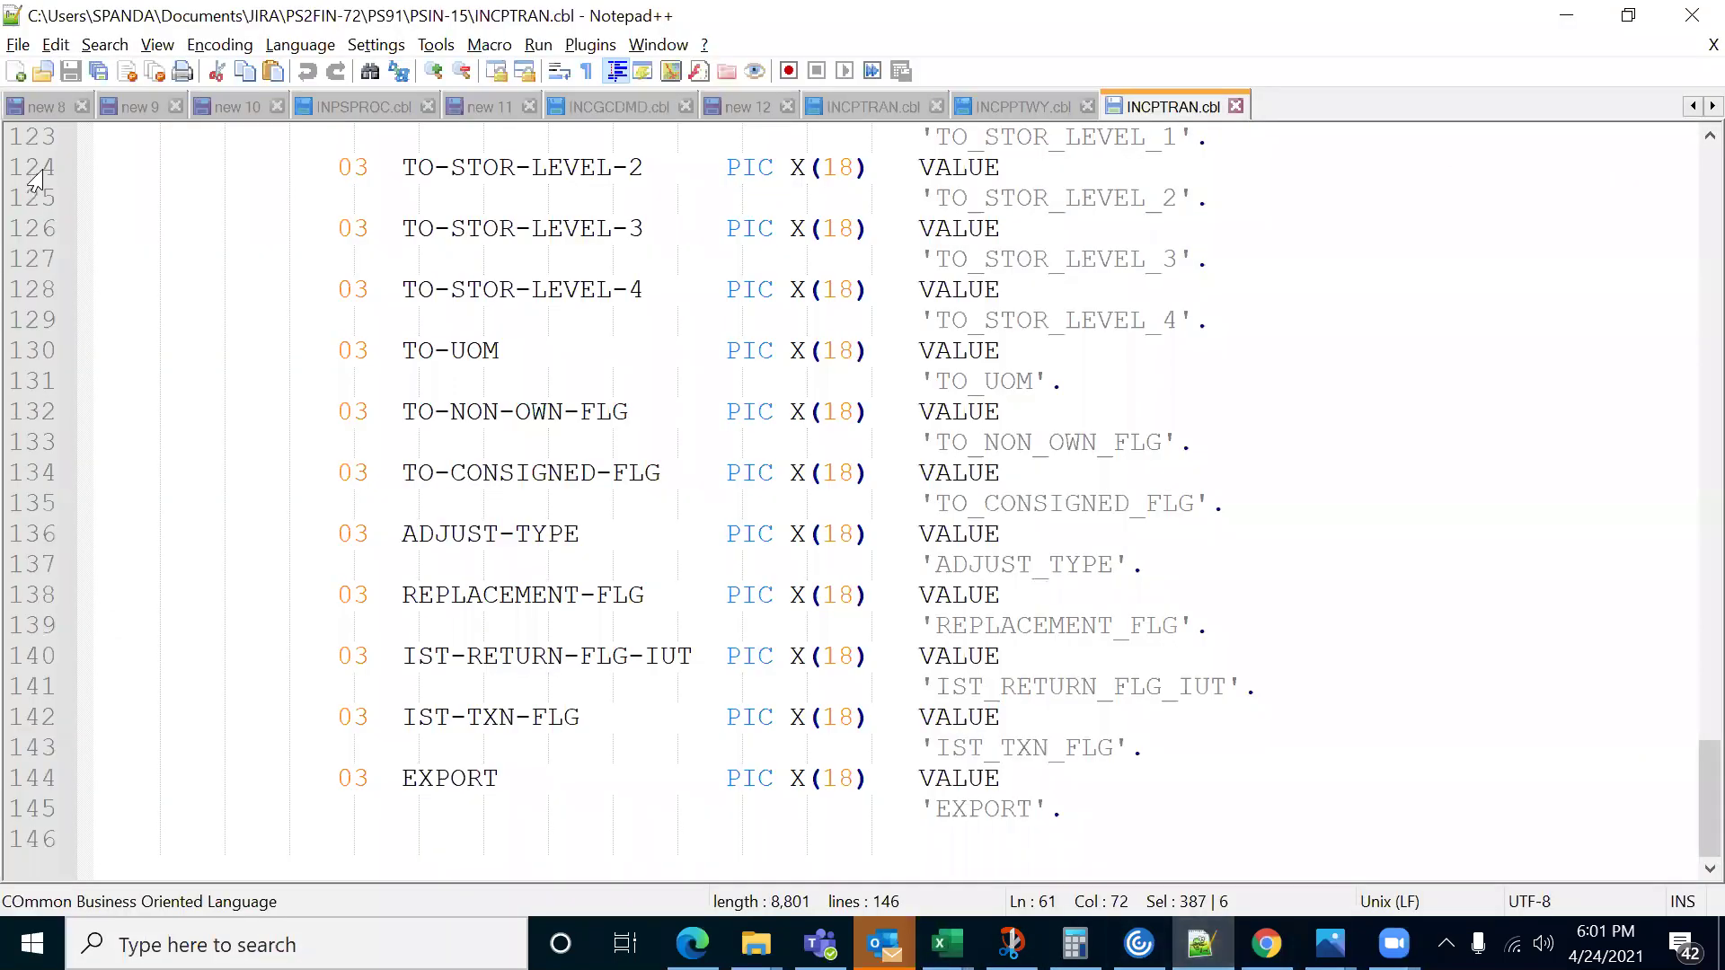
{"action": "left_click", "coordinate": [16, 72]}
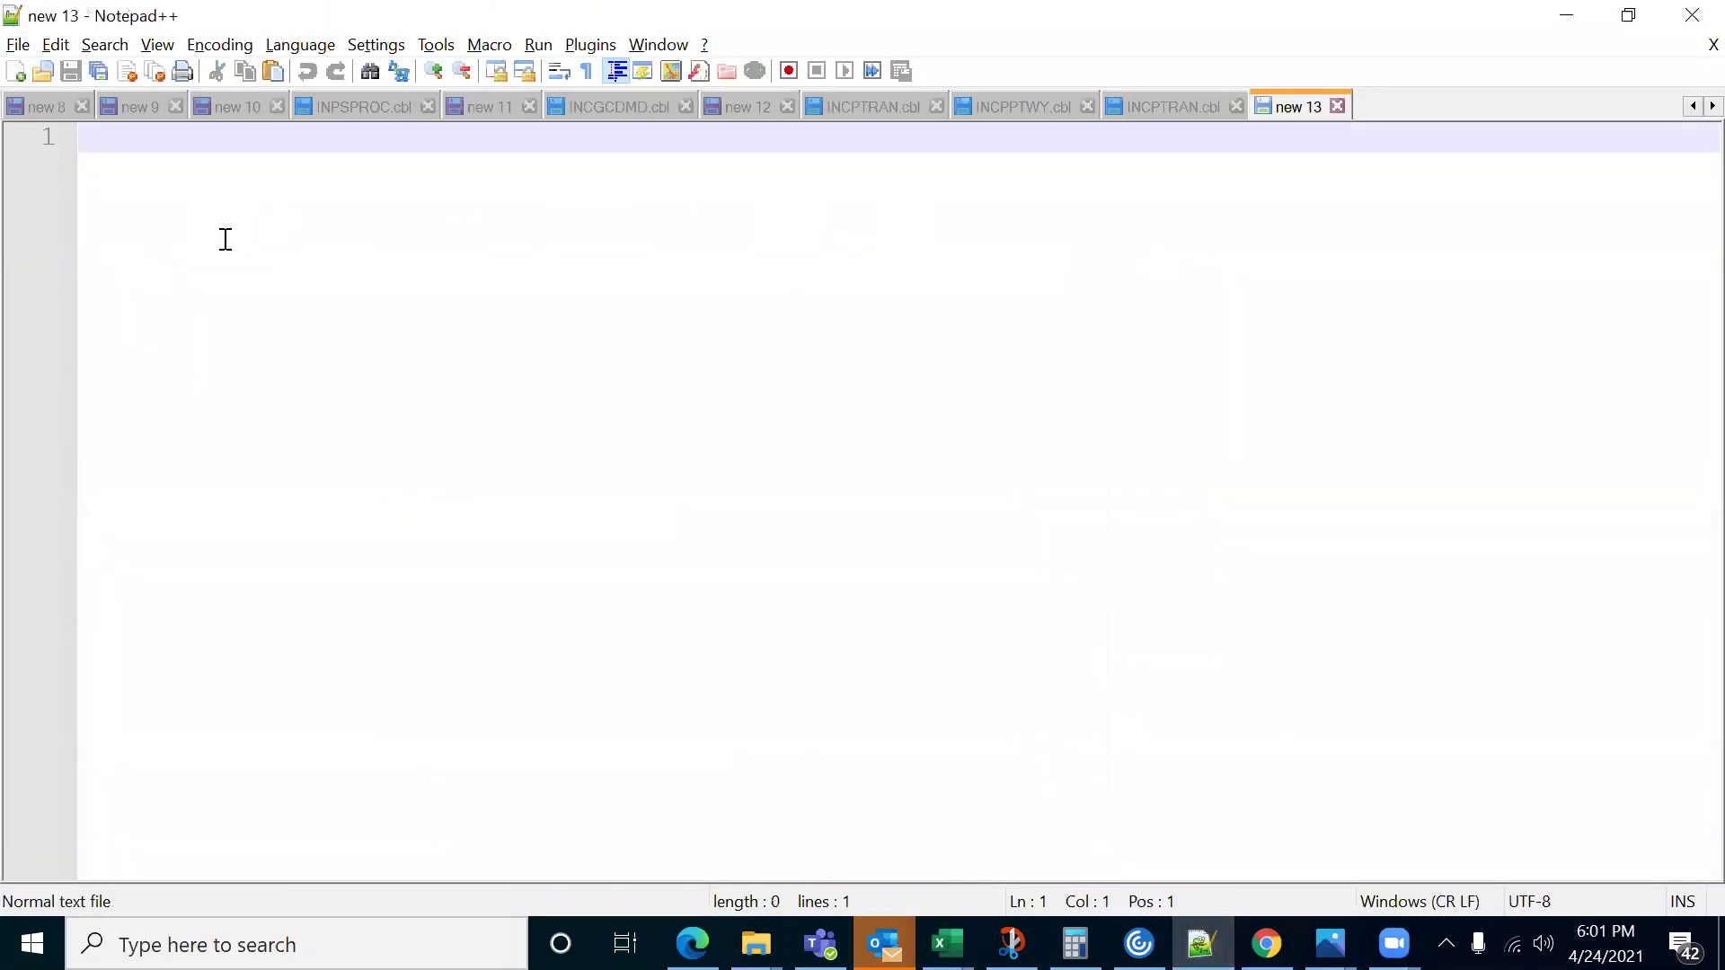
- Write the note "1> Tradetron Account opening (free) and per strategy charge 250 Rs/month" and begin a second line with "2>"
{"action": "type", "text": "1> Tradetron Account opening"}
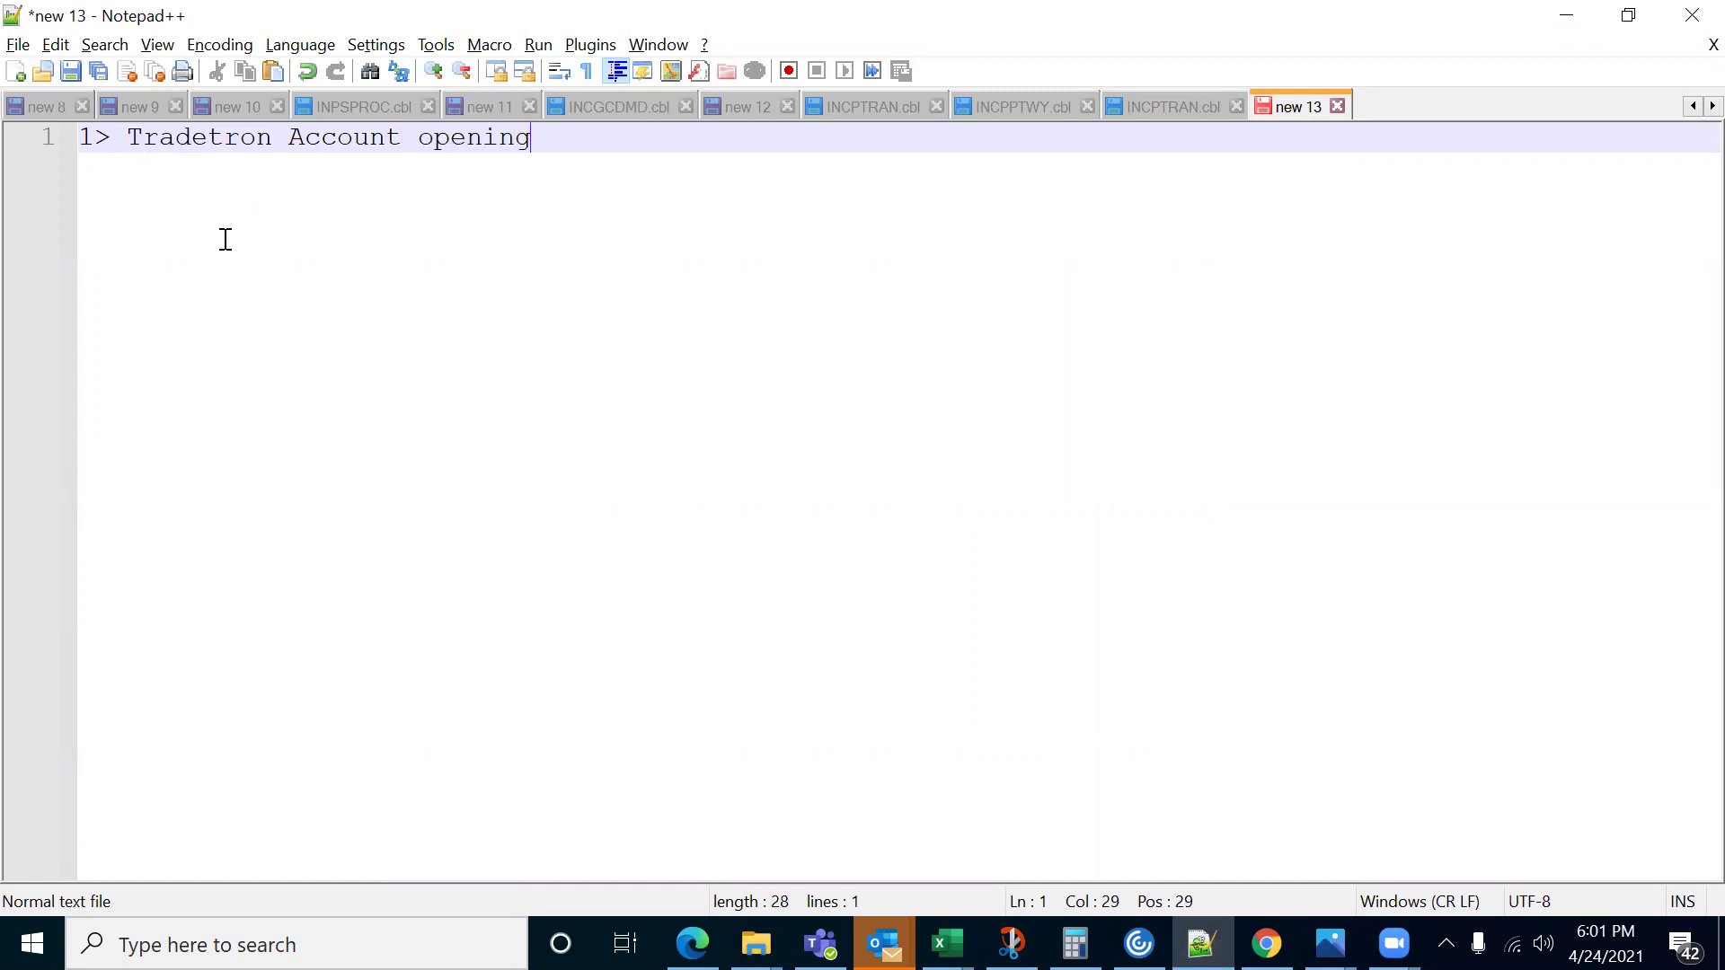
{"action": "type", "text": " (free) and per strate"}
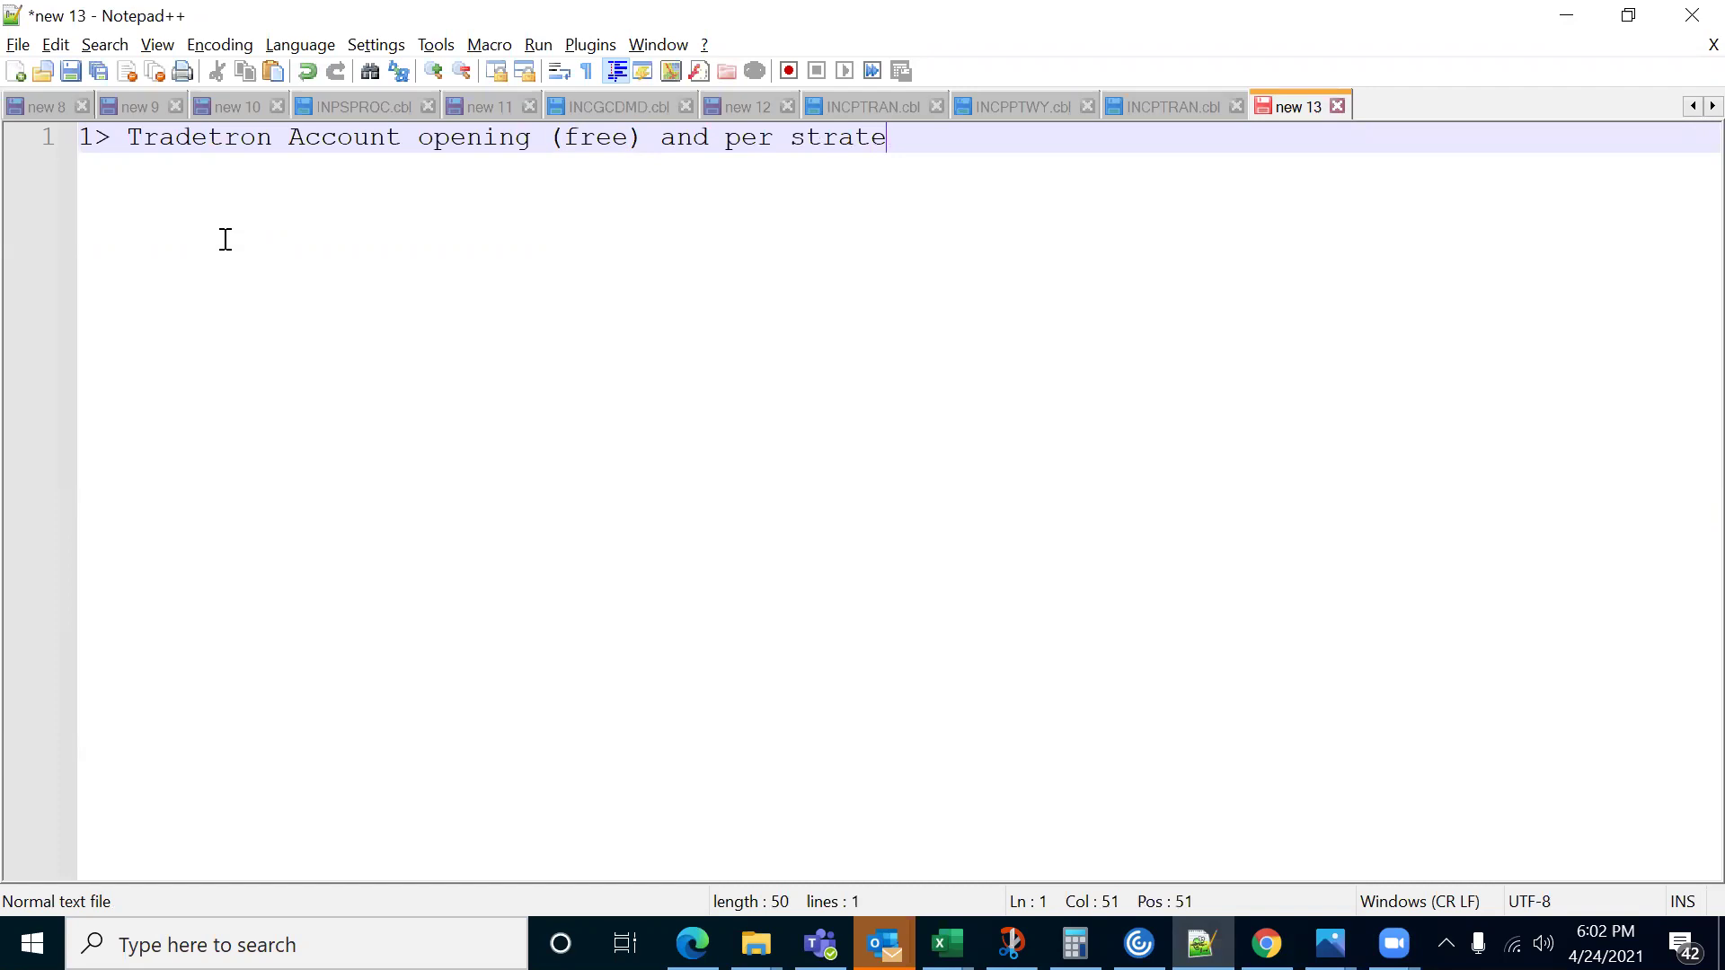
{"action": "type", "text": "gy charge 250"}
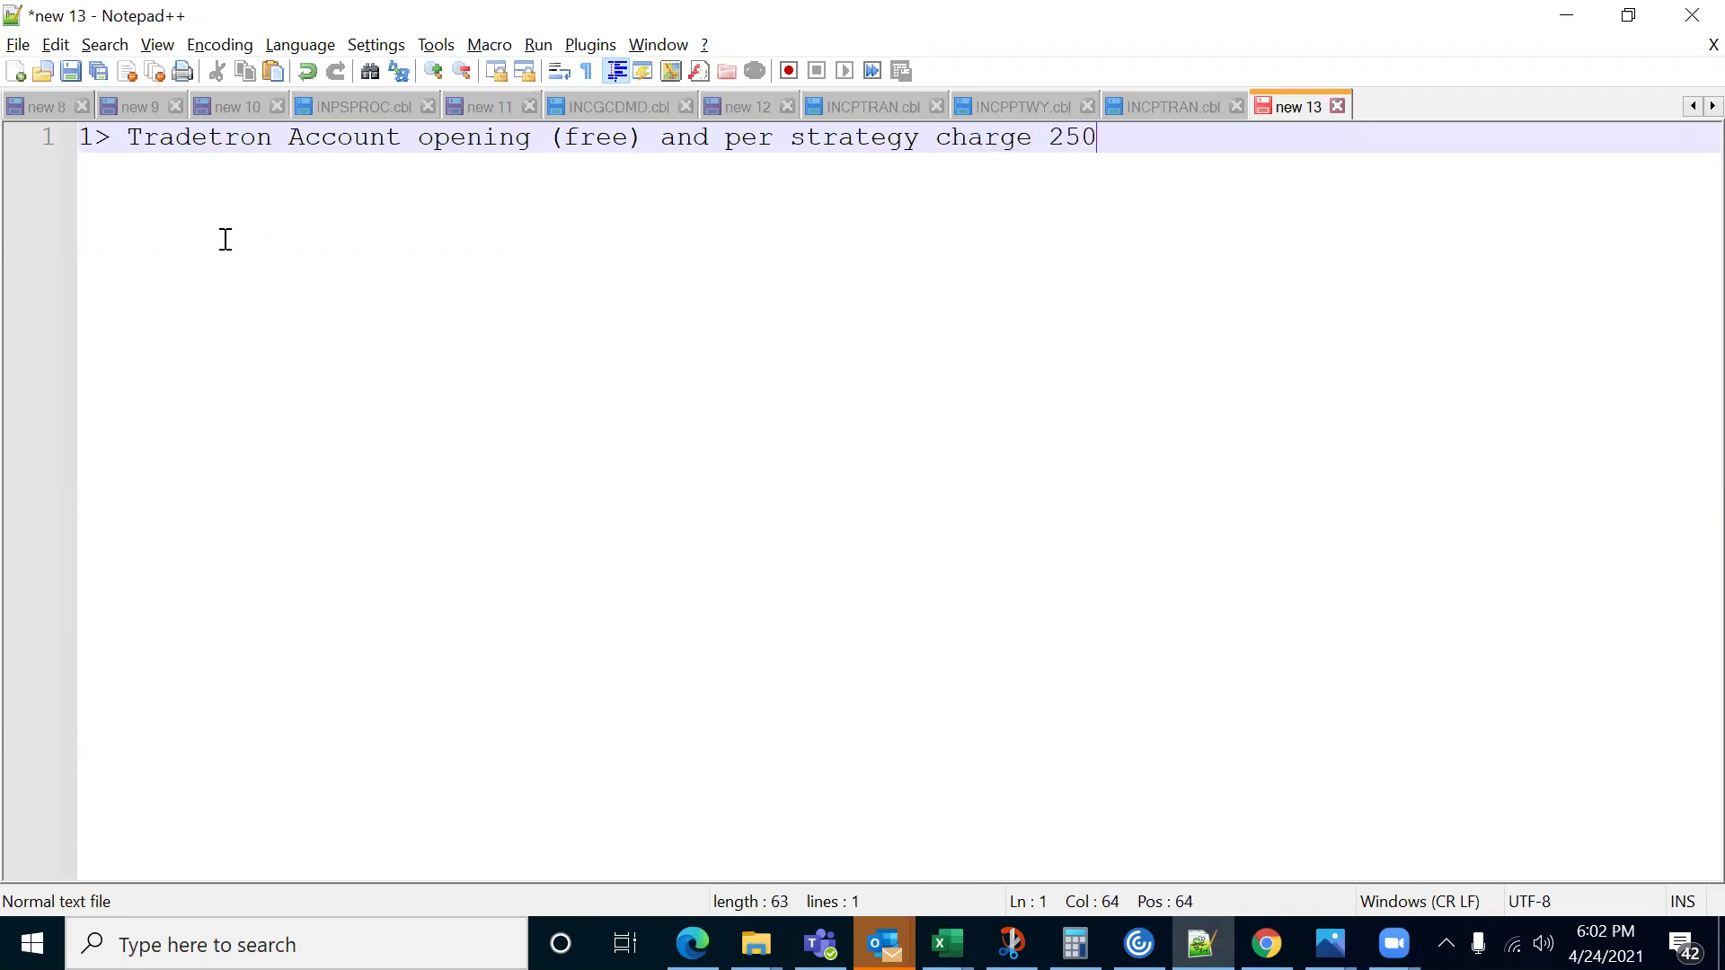
{"action": "type", "text": " Rs/month"}
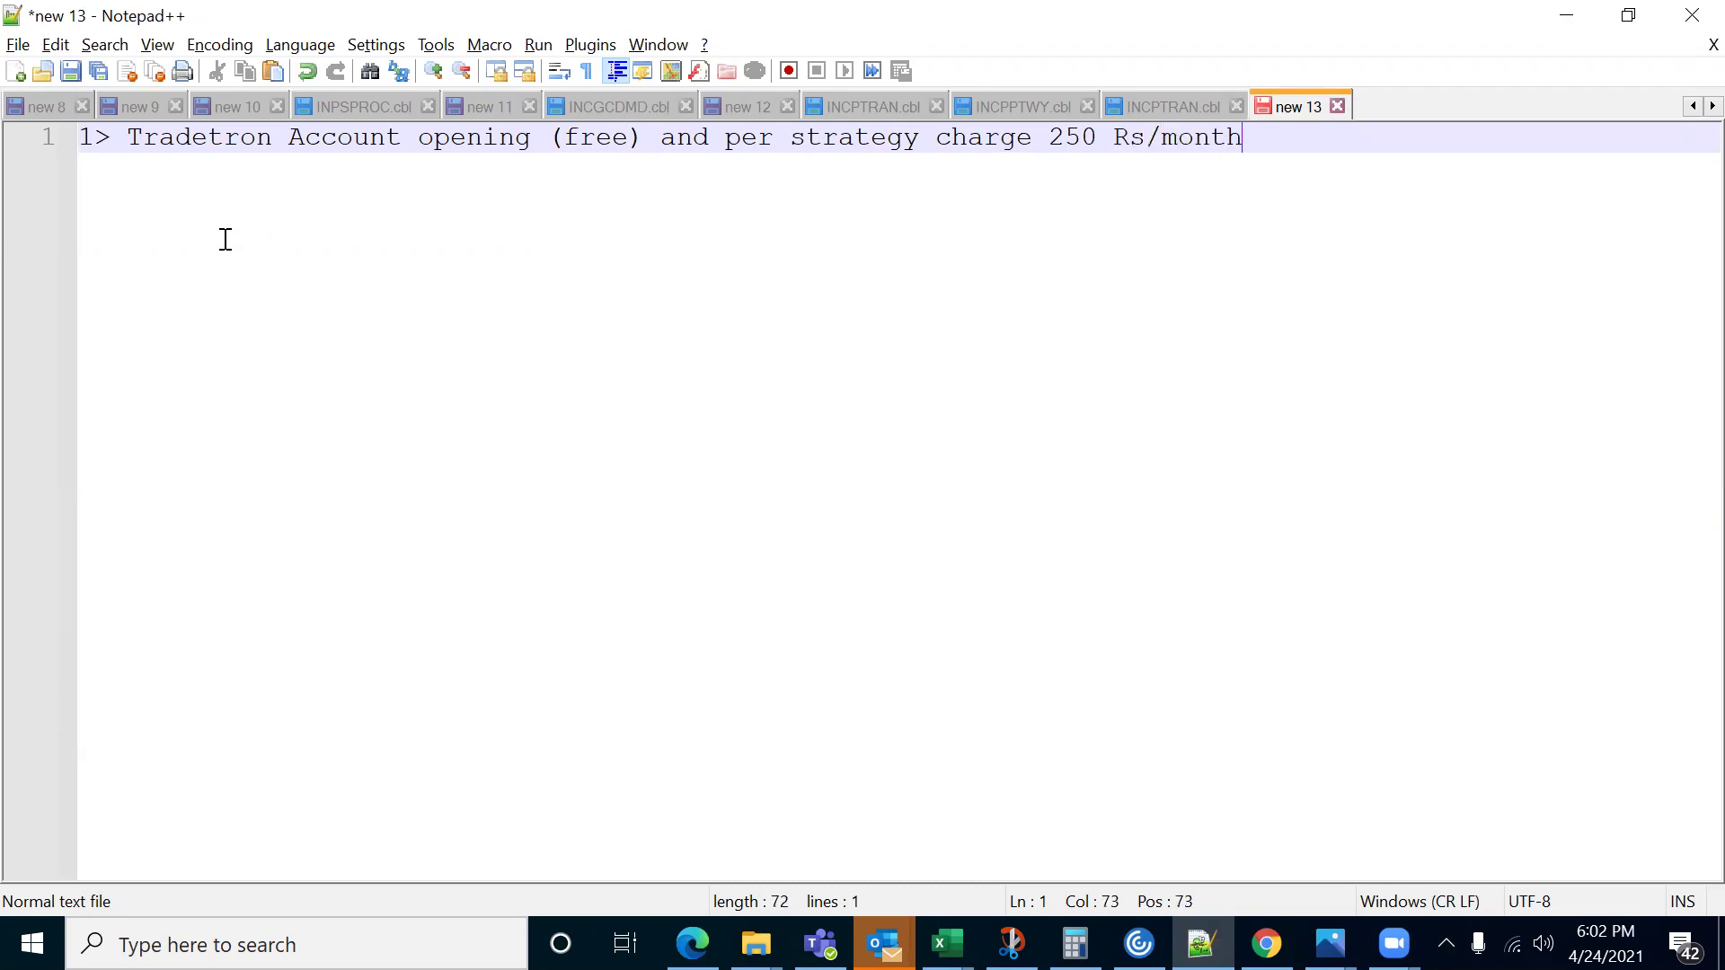
{"action": "key", "text": "Return"}
{"action": "type", "text": "2"}
{"action": "type", "text": ">"}
{"action": "key", "text": "BackSpace"}
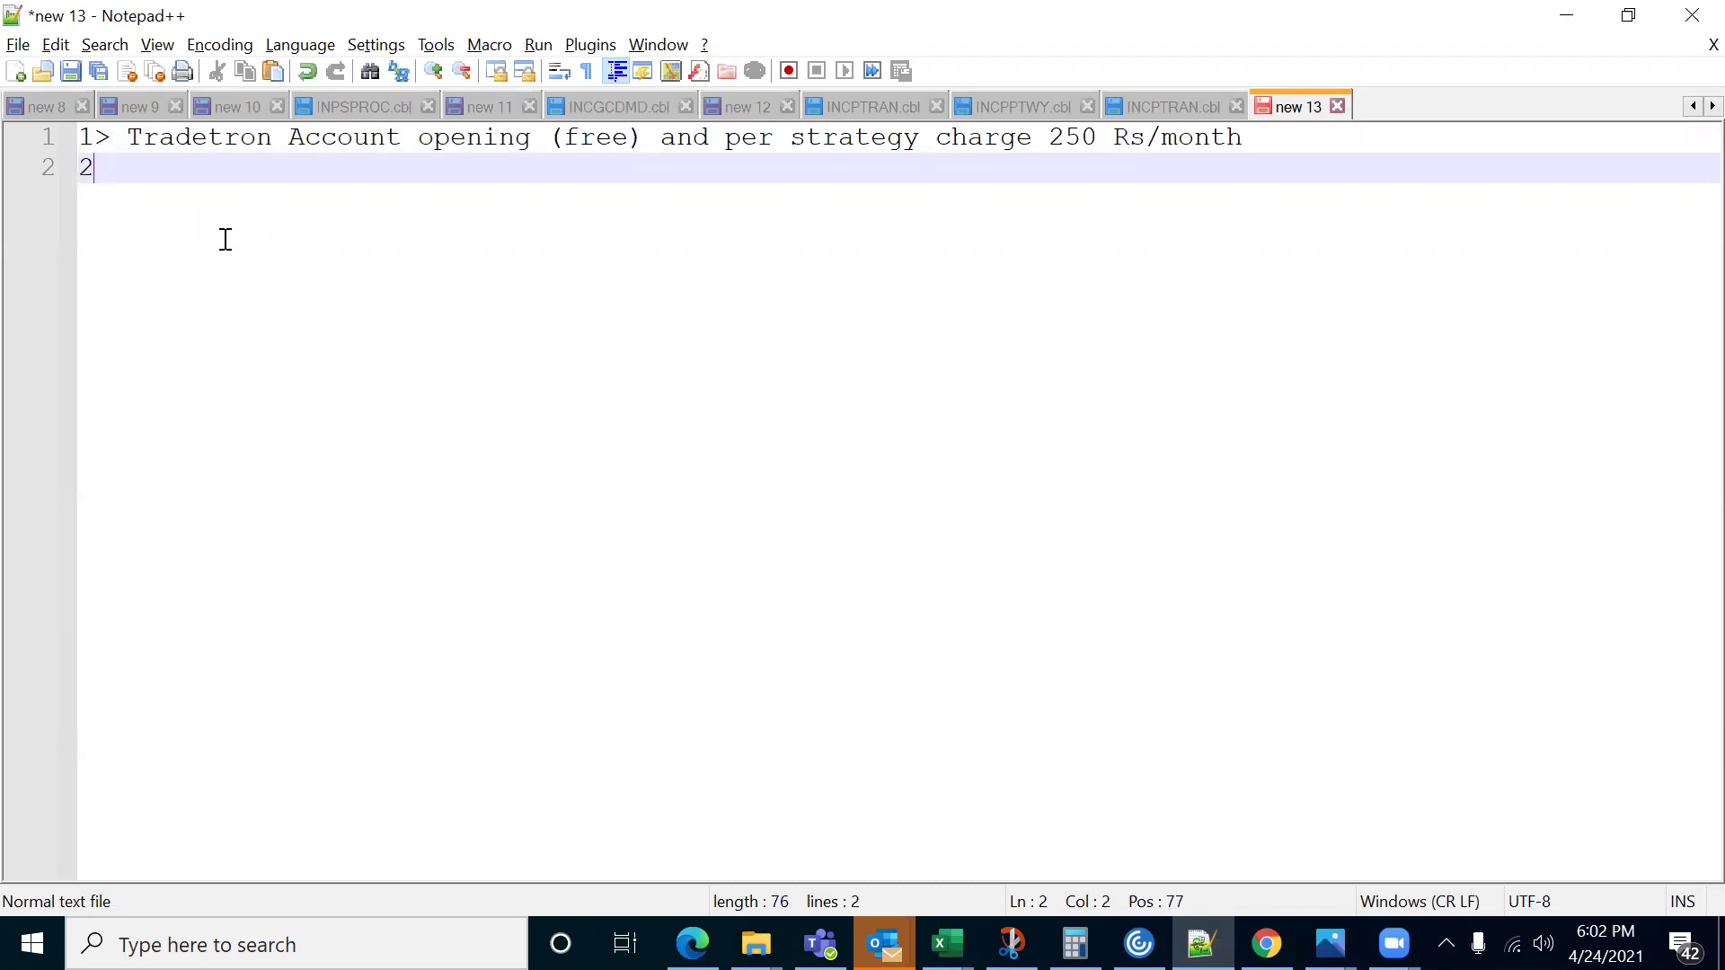
{"action": "type", "text": ">"}
- Switch back to the Tradetron site in Chrome, open the account's Broker & Exchanges page and review the linked brokers
{"action": "key", "text": "alt+Tab"}
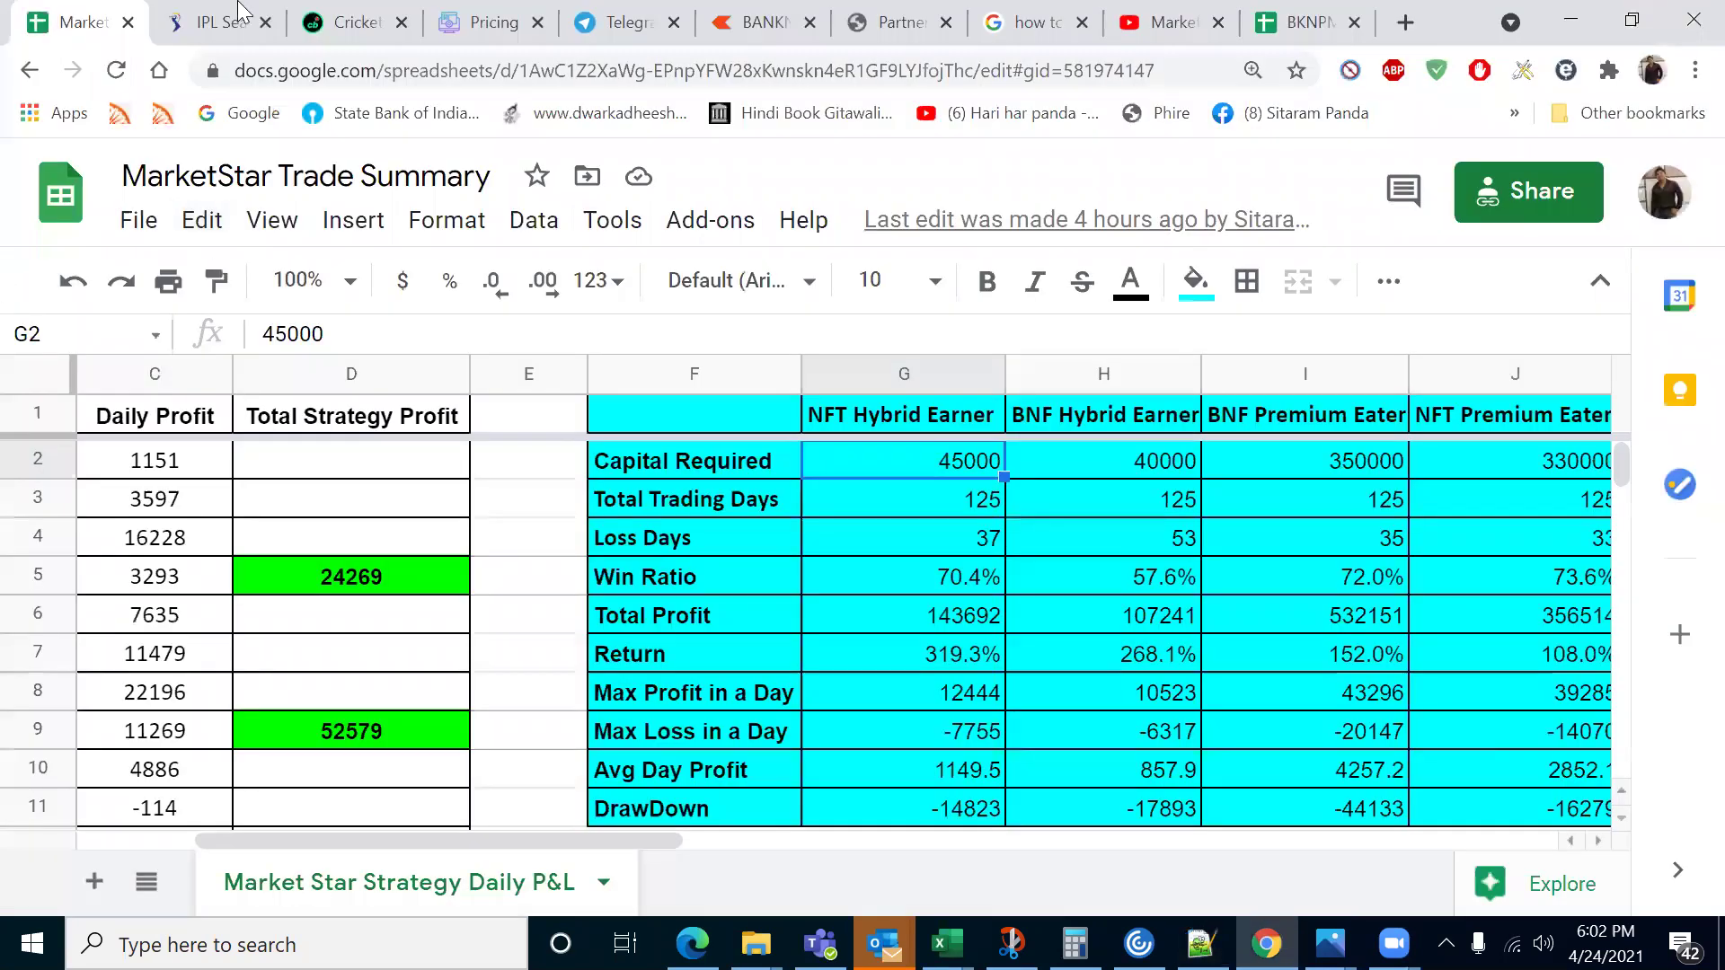
{"action": "left_click", "coordinate": [337, 2]}
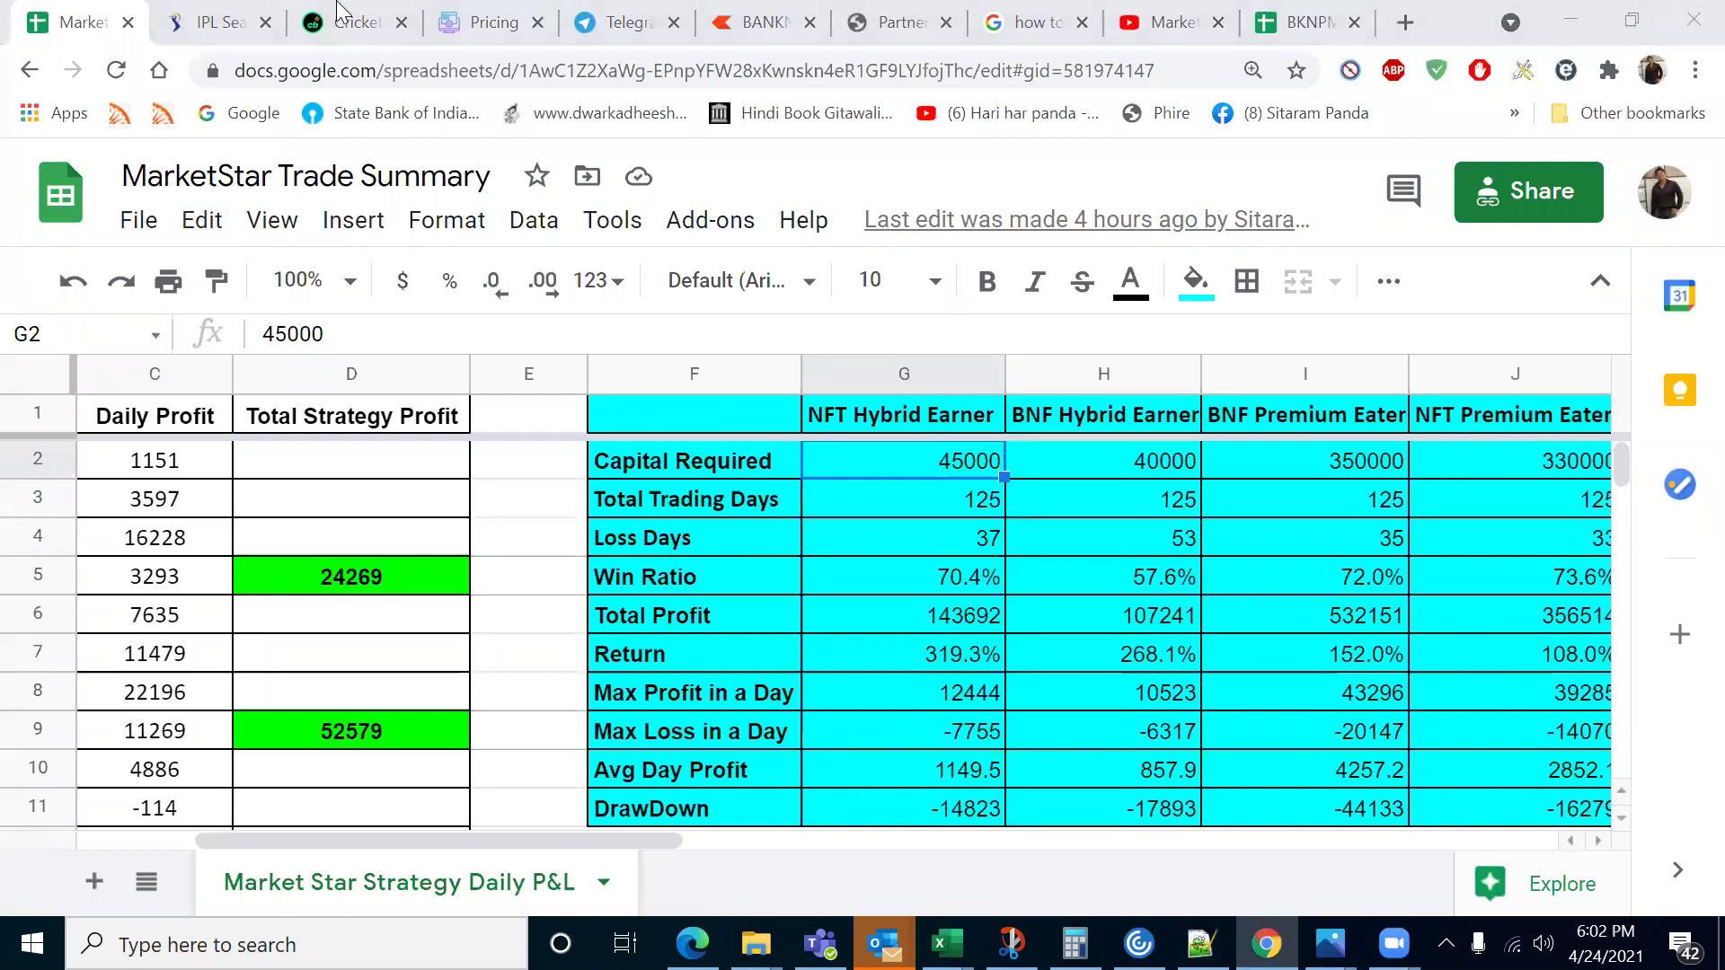
{"action": "left_click", "coordinate": [485, 22]}
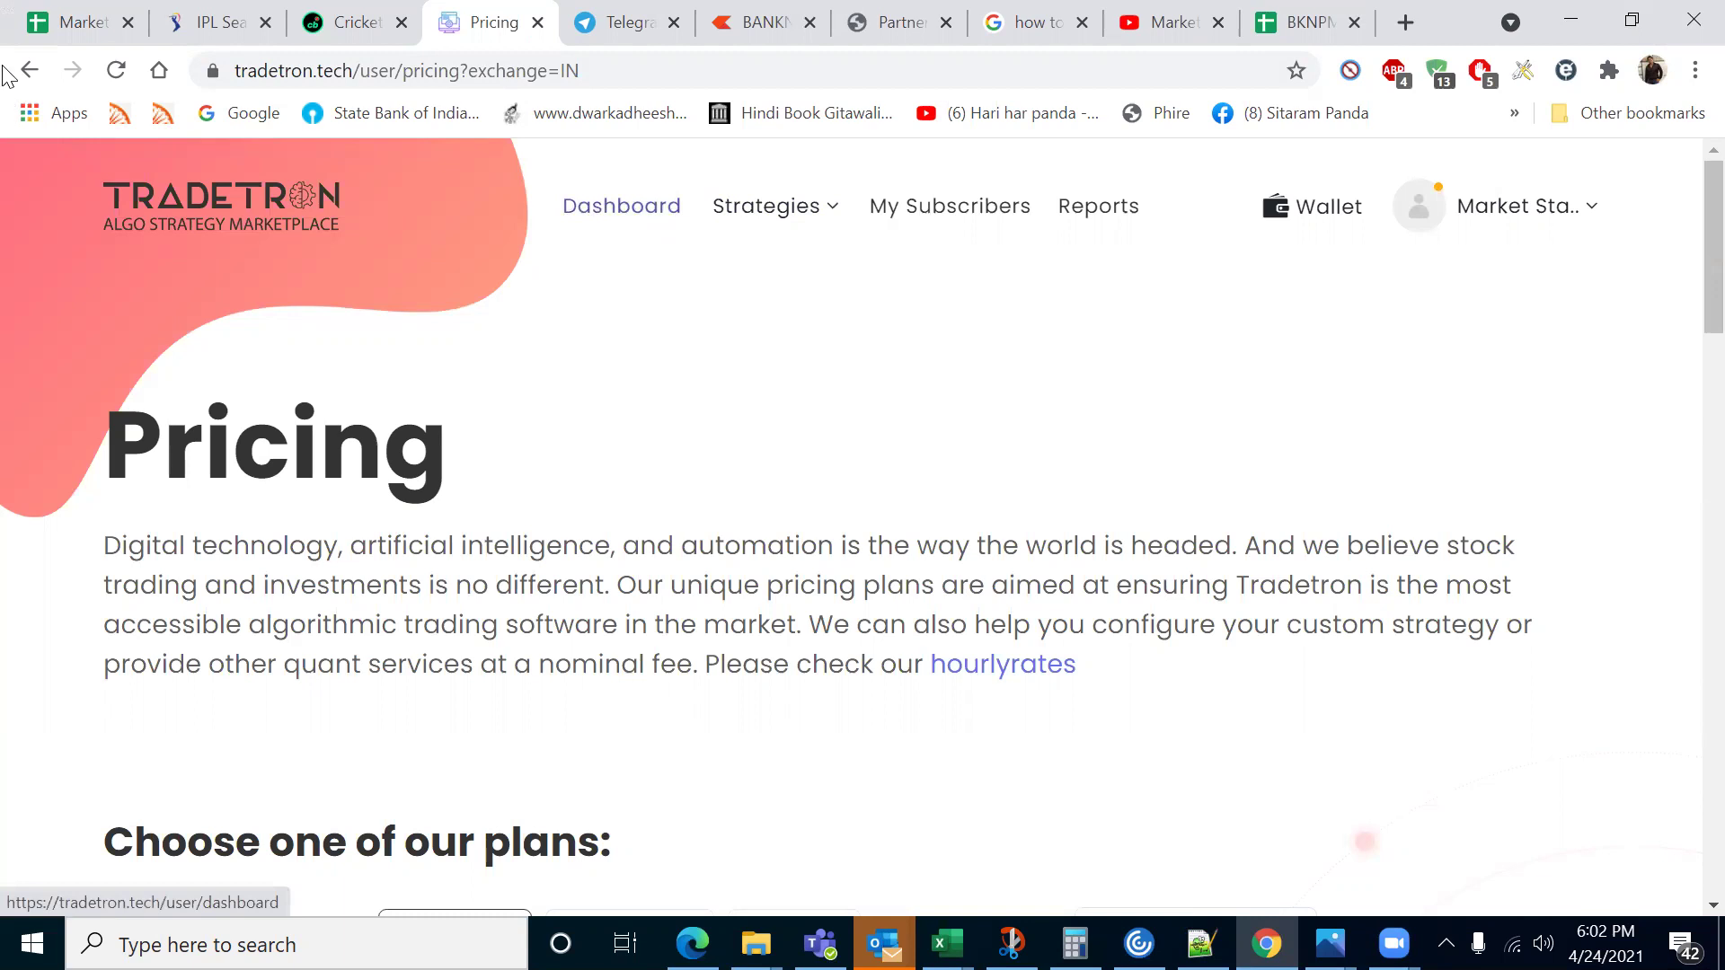
{"action": "left_click", "coordinate": [1550, 207]}
{"action": "left_click", "coordinate": [1460, 364]}
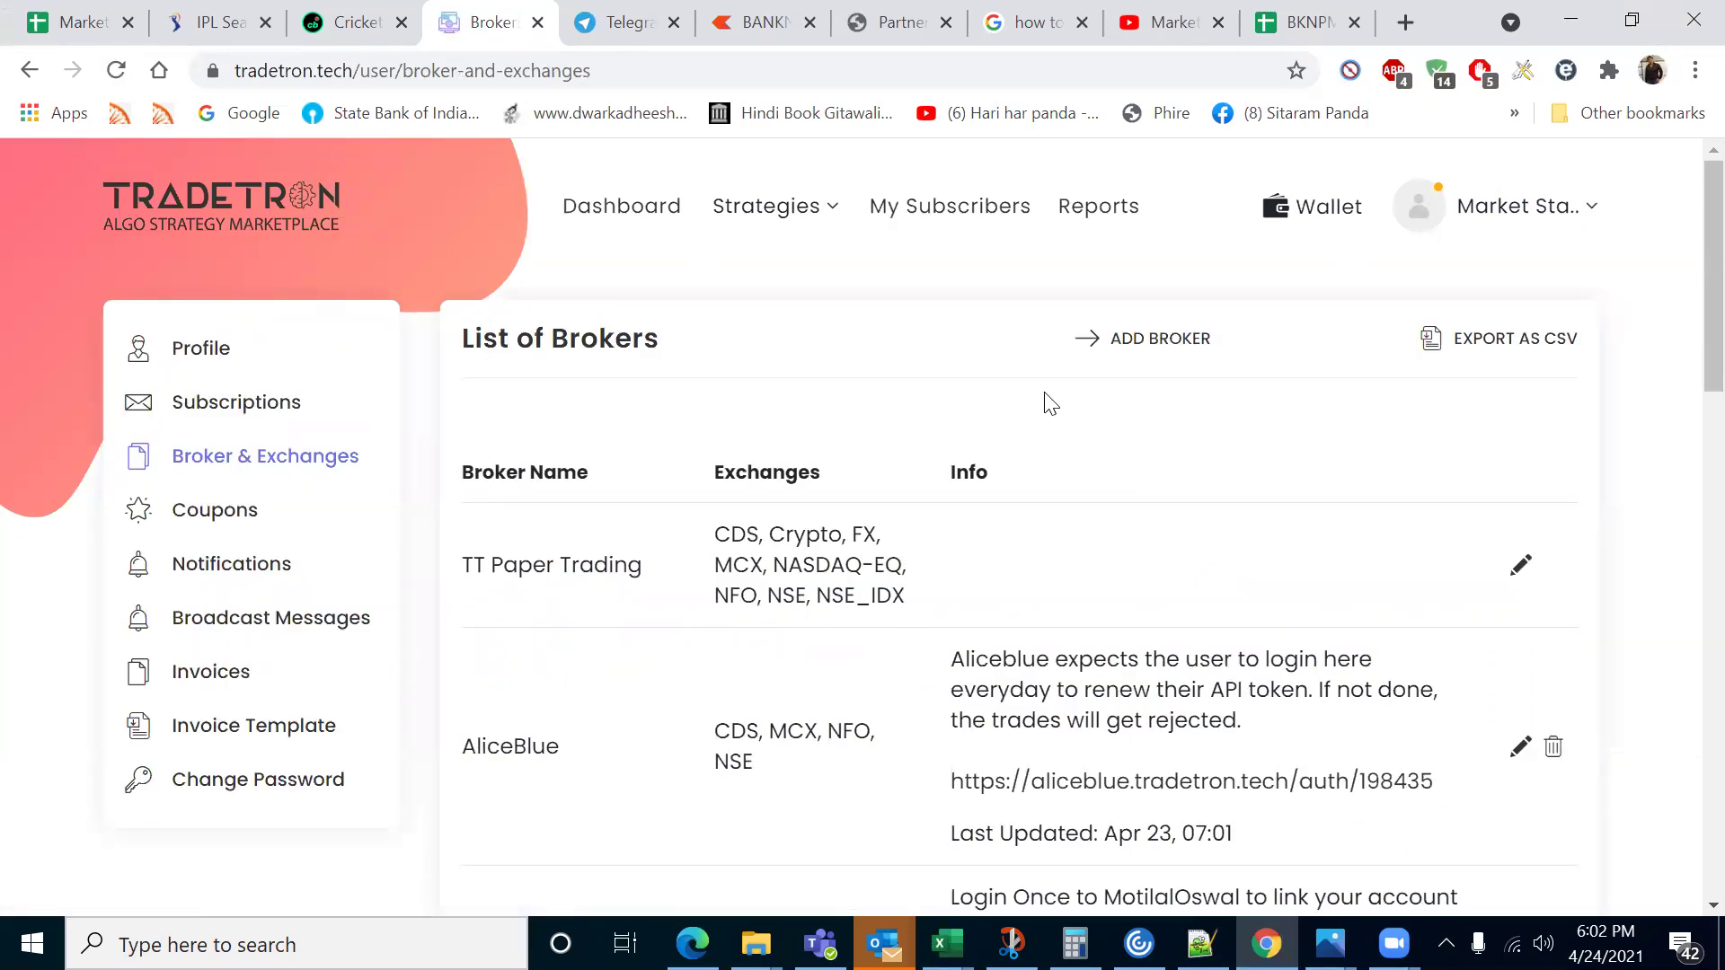
{"action": "scroll", "coordinate": [1151, 412], "scroll_direction": "down", "scroll_amount": 3}
{"action": "scroll", "coordinate": [1150, 412], "scroll_direction": "up", "scroll_amount": 3}
- Open the form for adding a broker and bring its broker and exchange fields into view
{"action": "left_click", "coordinate": [1129, 352]}
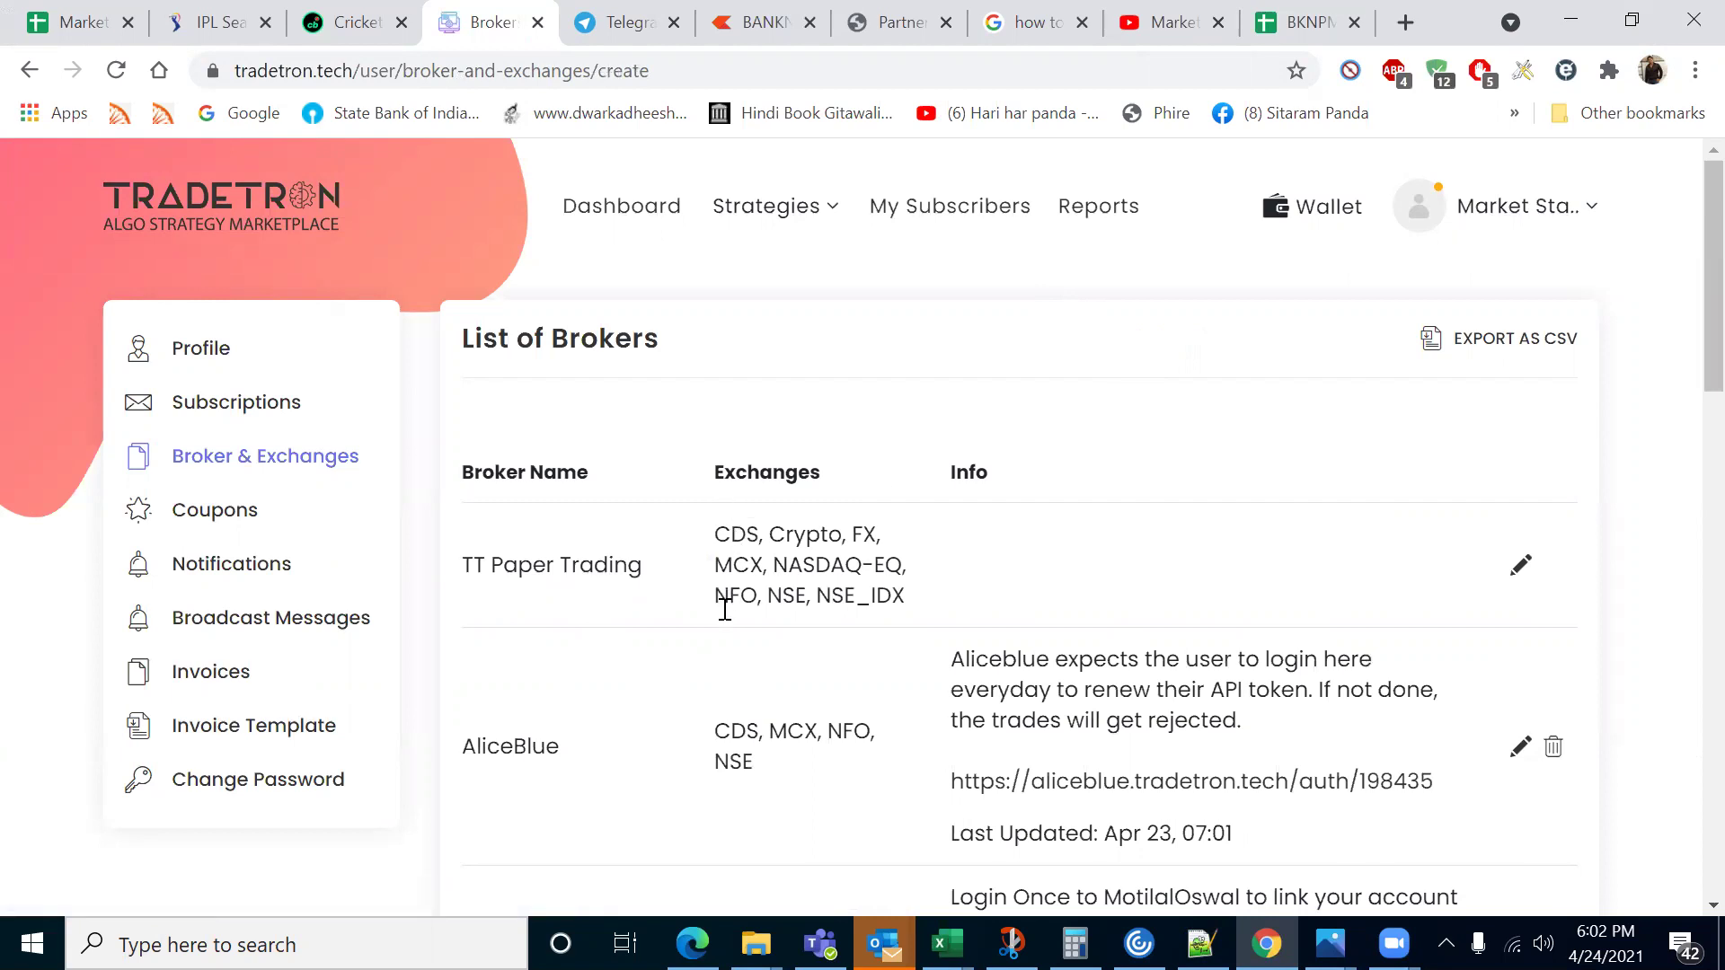
{"action": "scroll", "coordinate": [723, 604], "scroll_direction": "down", "scroll_amount": 1}
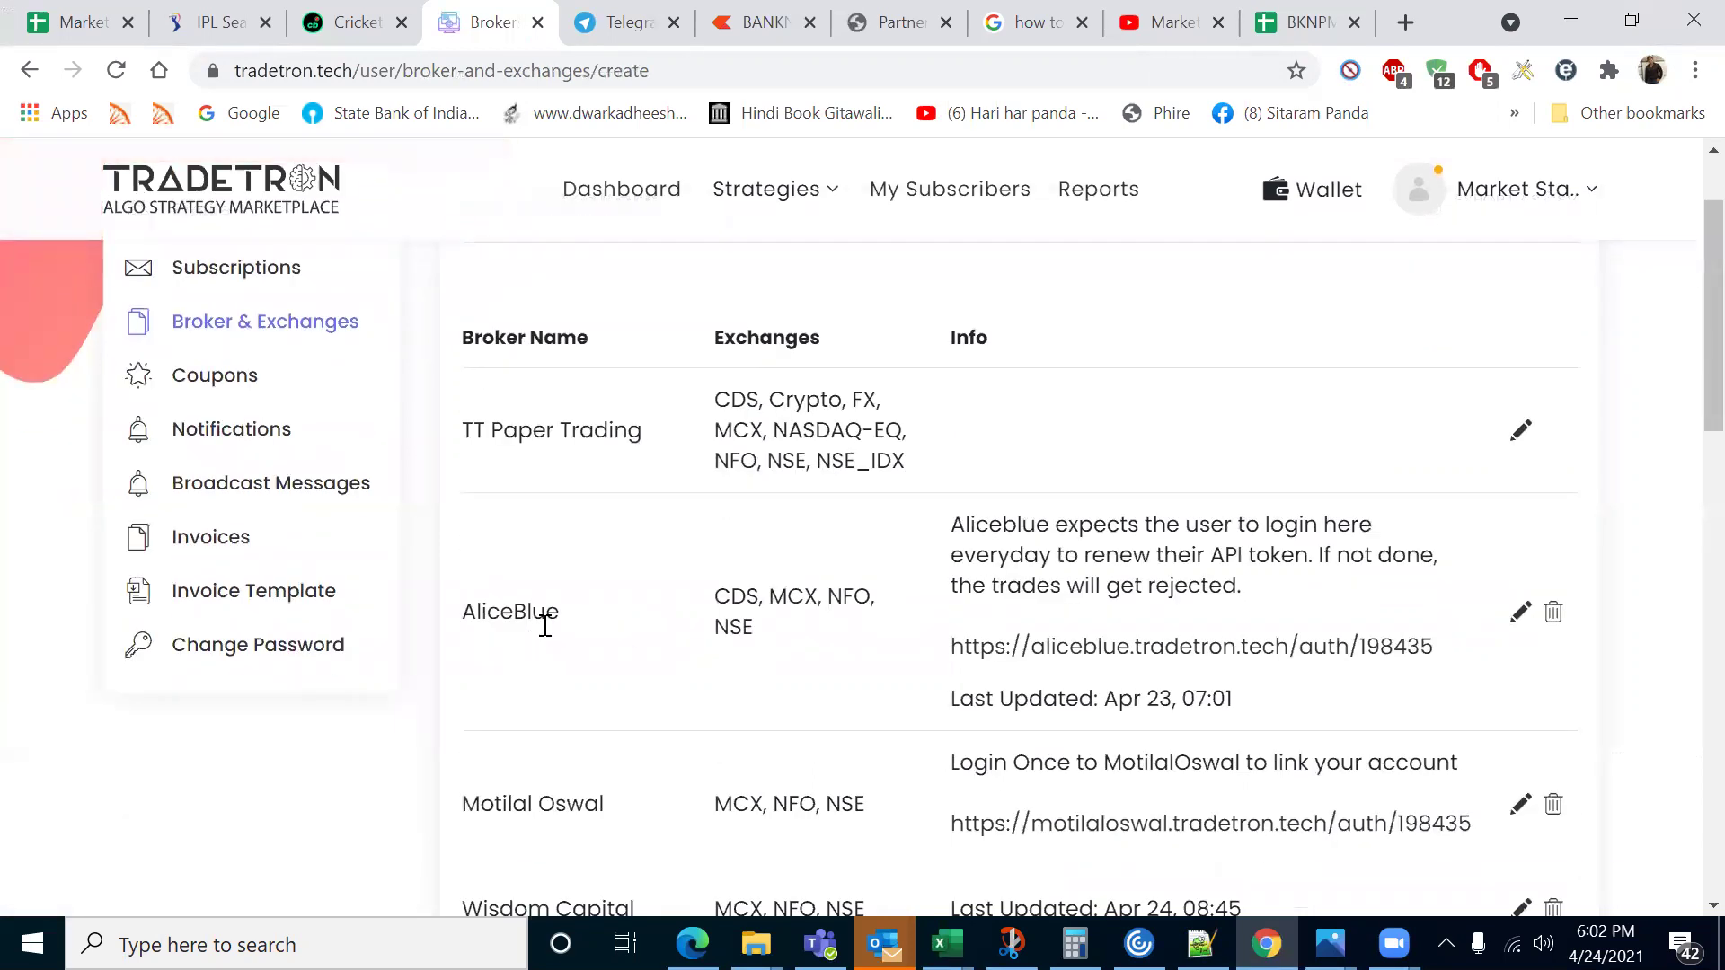
{"action": "scroll", "coordinate": [562, 623], "scroll_direction": "down", "scroll_amount": 7}
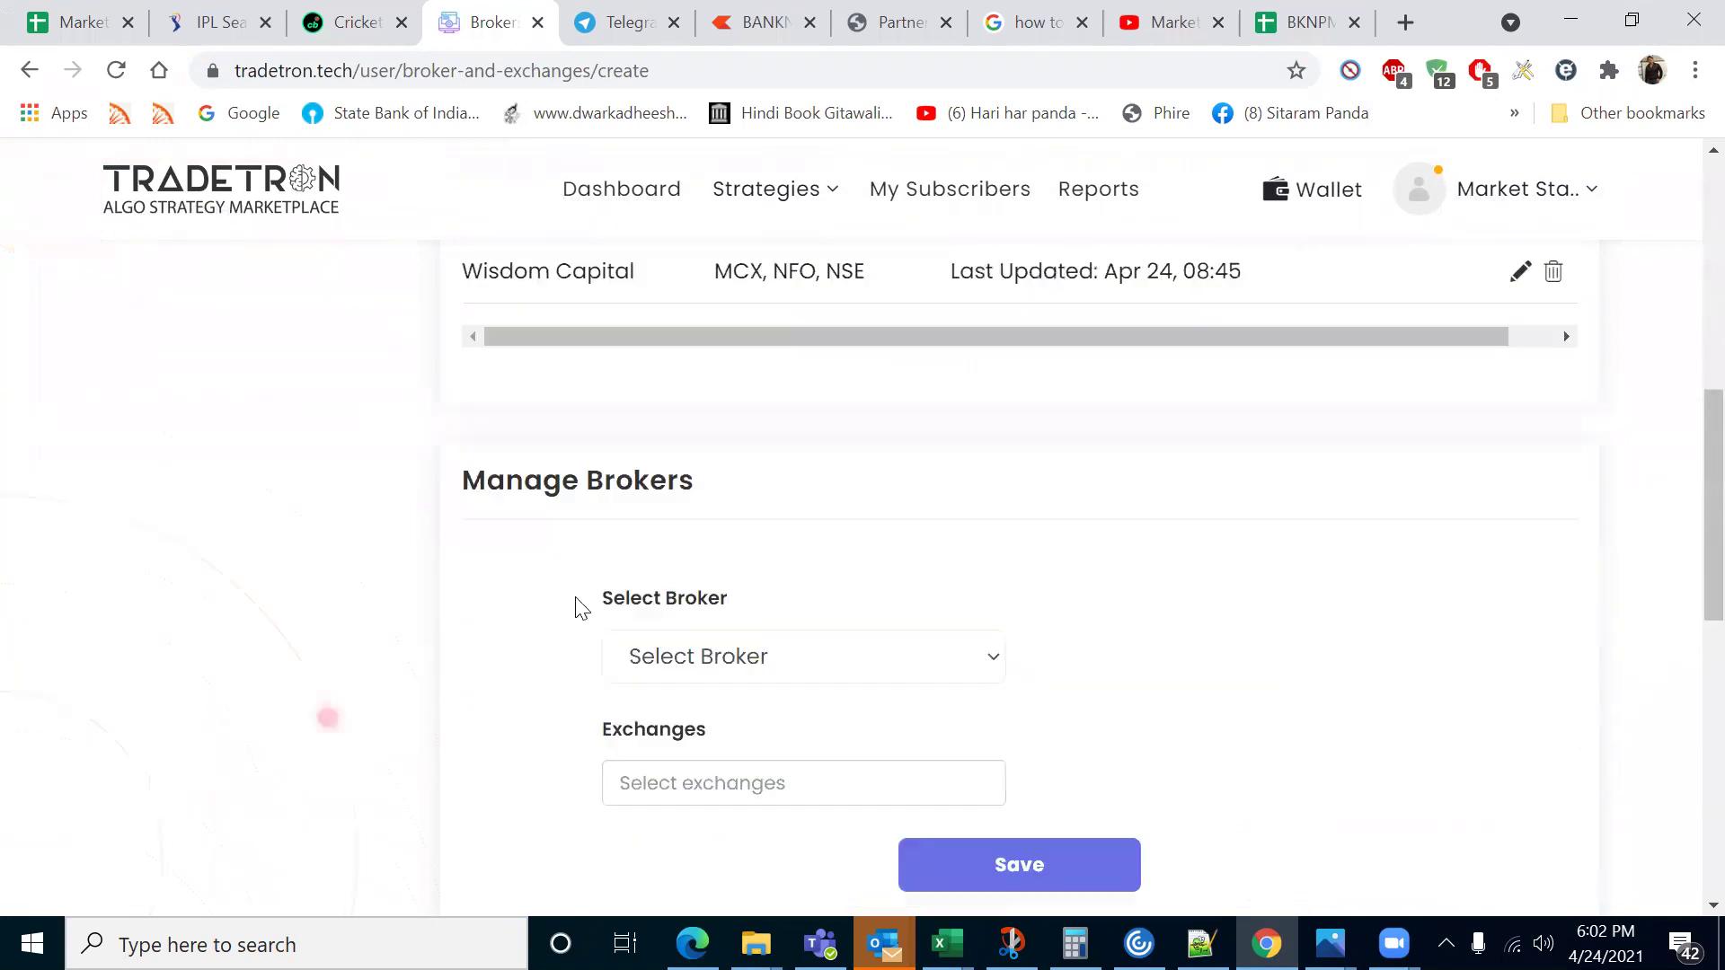
{"action": "scroll", "coordinate": [570, 536], "scroll_direction": "down", "scroll_amount": 3}
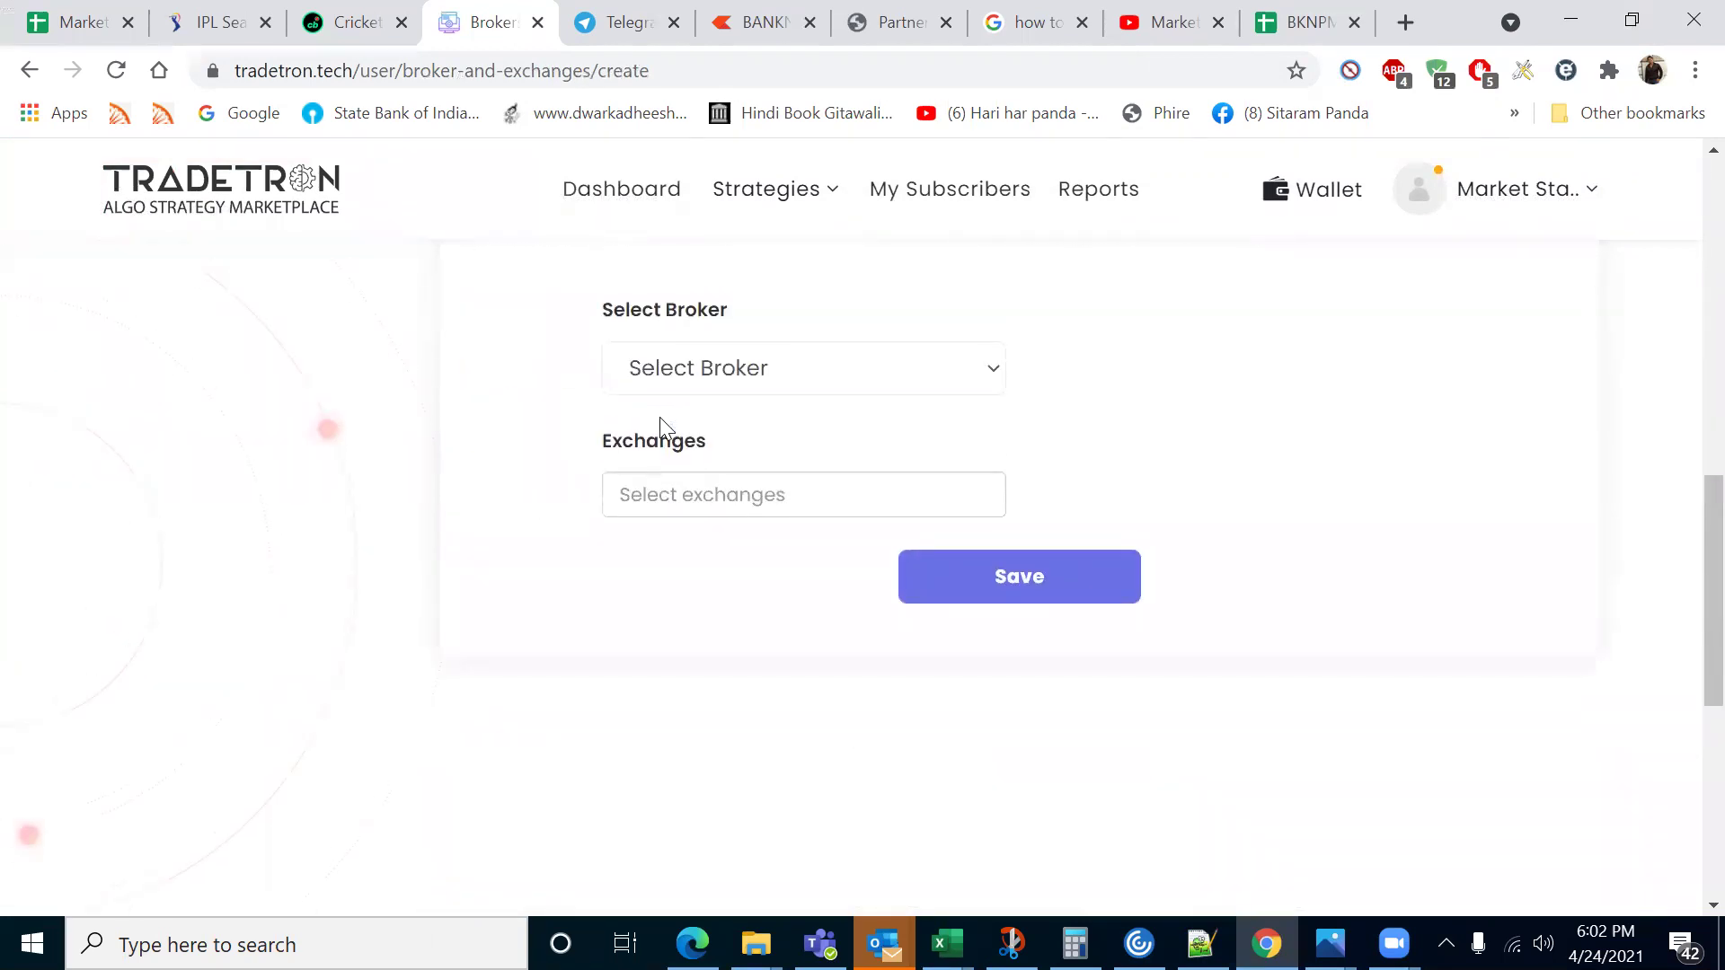
{"action": "scroll", "coordinate": [659, 417], "scroll_direction": "up", "scroll_amount": 1}
- Look through the complete list of supported brokers in the add-broker form, from 5paisa to Zerodha, without choosing one
{"action": "left_click", "coordinate": [780, 505]}
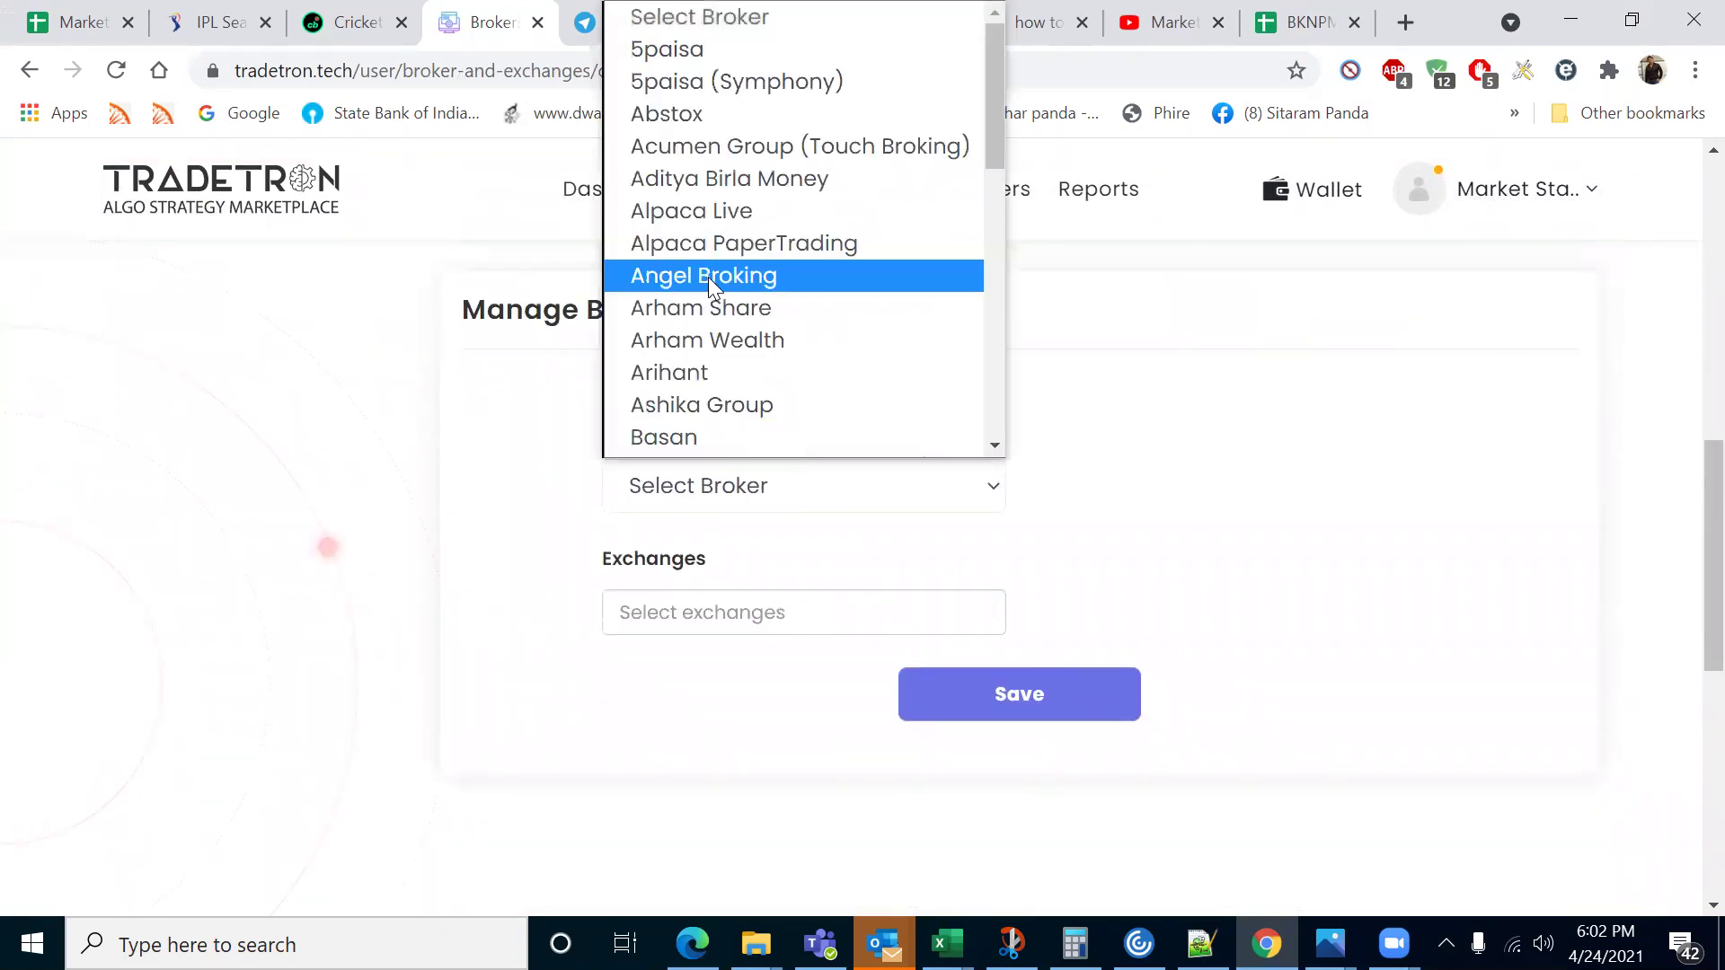
{"action": "scroll", "coordinate": [1090, 504], "scroll_direction": "up", "scroll_amount": 1}
{"action": "left_click", "coordinate": [774, 636]}
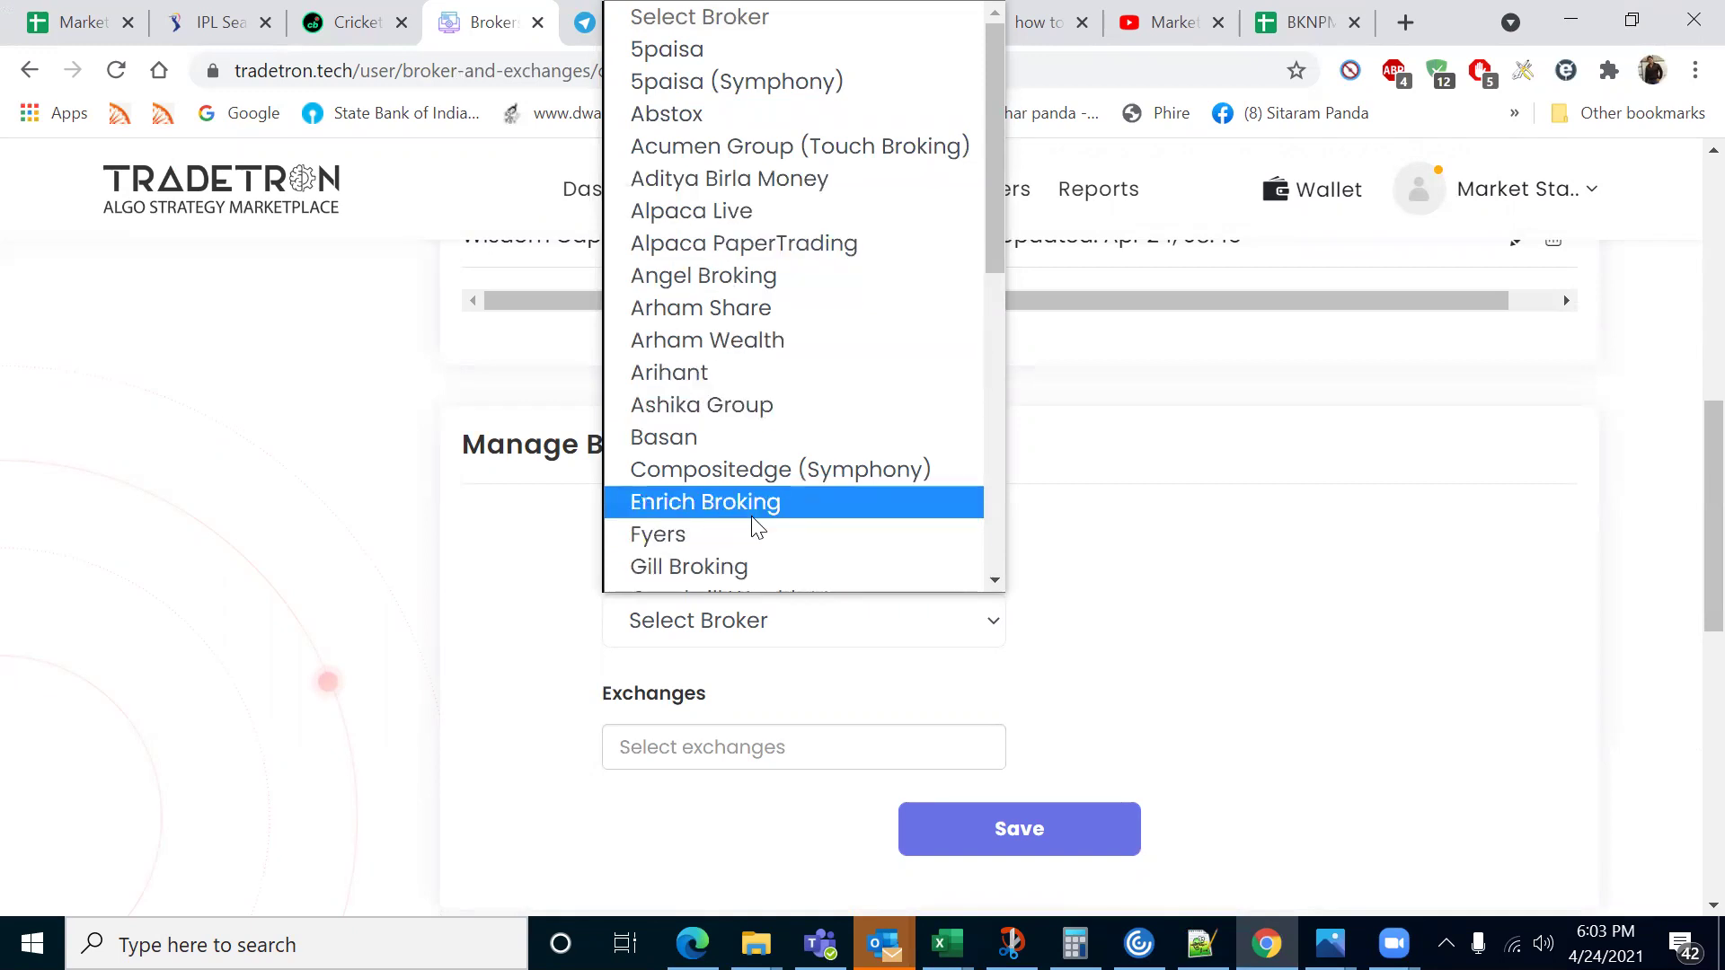
{"action": "scroll", "coordinate": [685, 526], "scroll_direction": "down", "scroll_amount": 3}
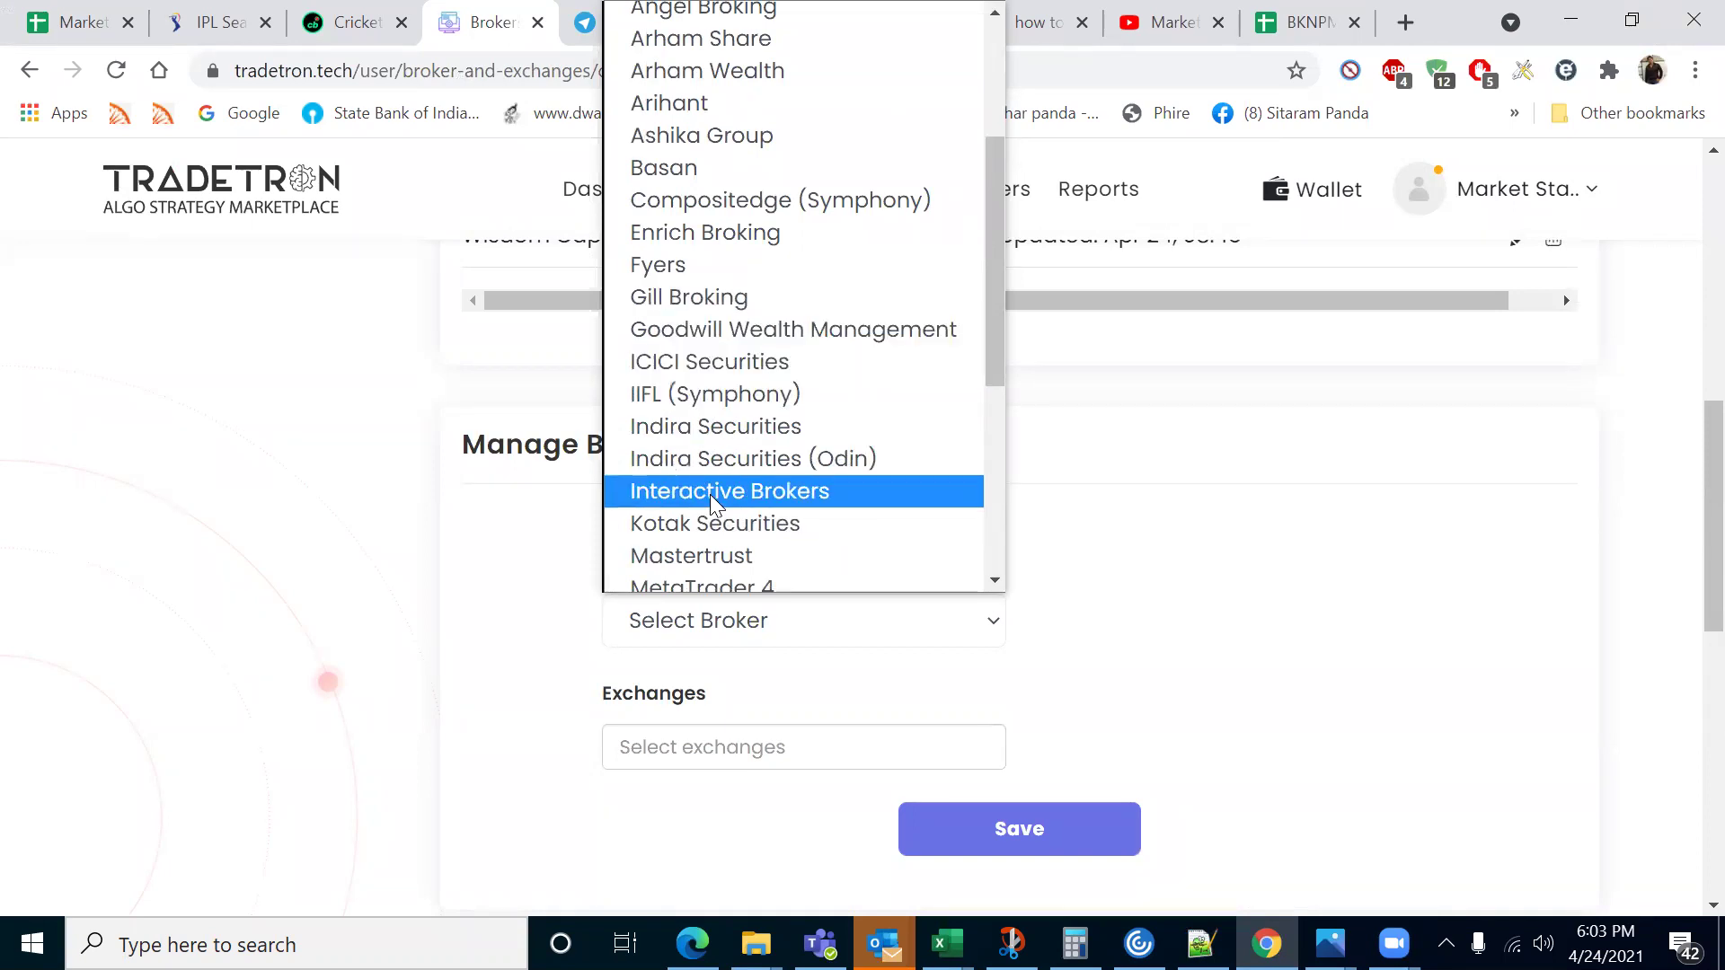
{"action": "scroll", "coordinate": [726, 521], "scroll_direction": "down", "scroll_amount": 3}
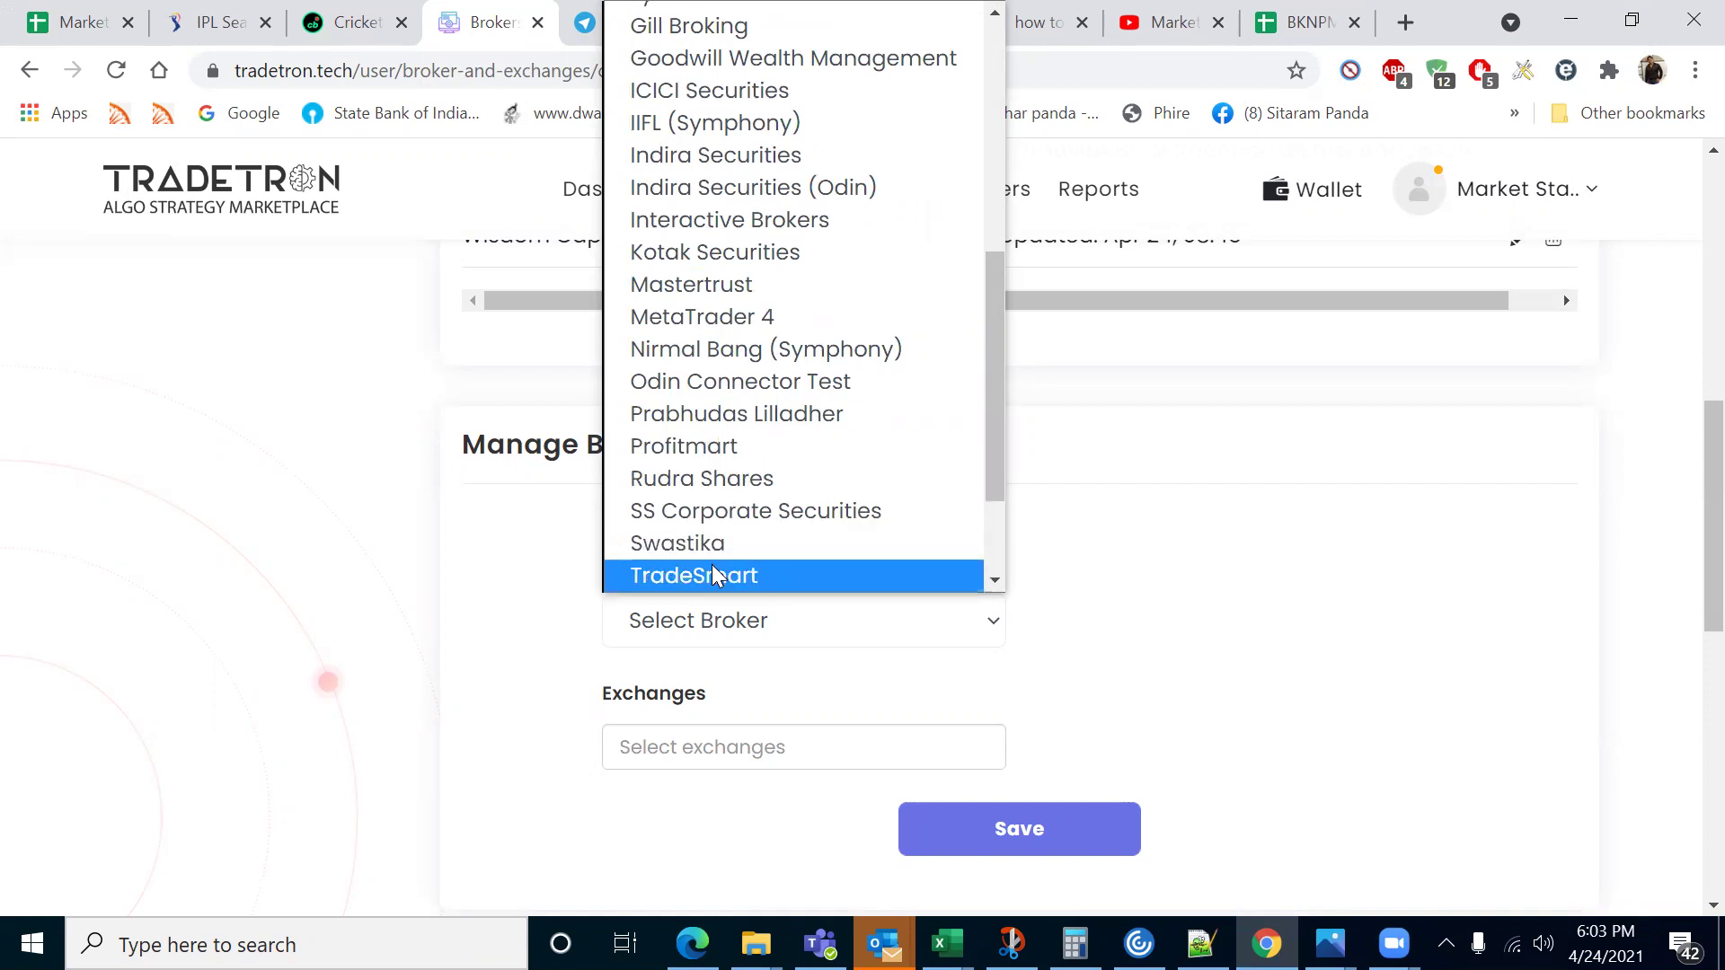
{"action": "scroll", "coordinate": [719, 521], "scroll_direction": "down", "scroll_amount": 2}
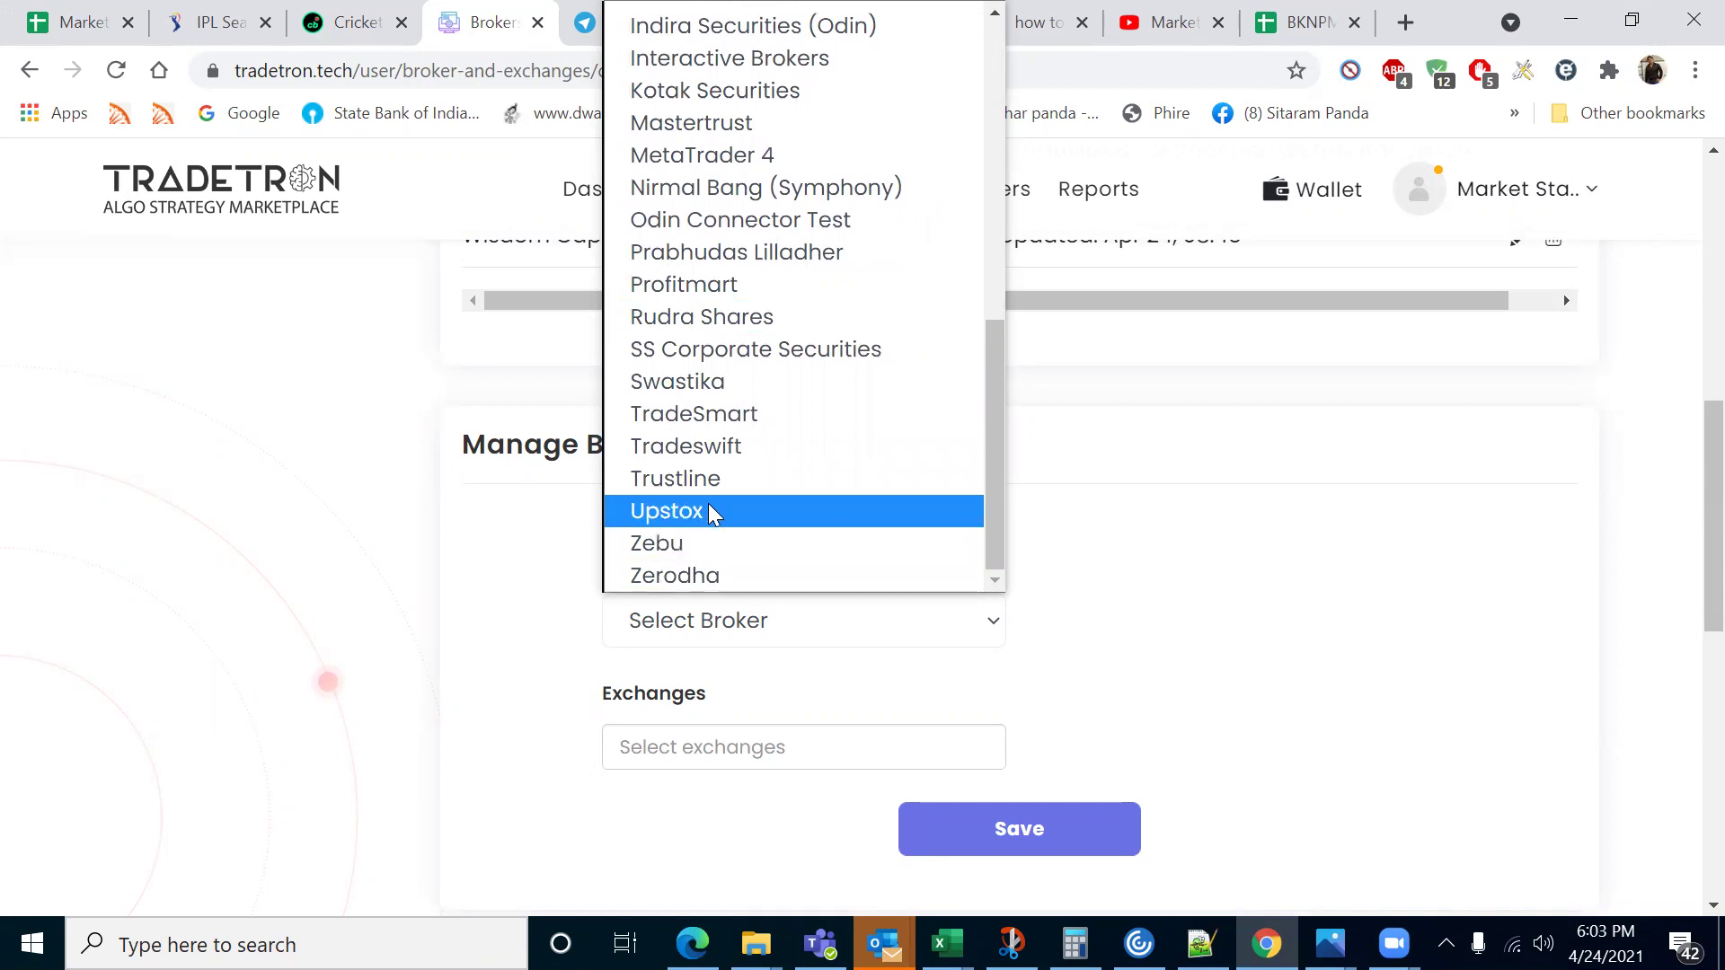
{"action": "scroll", "coordinate": [722, 488], "scroll_direction": "up", "scroll_amount": 8}
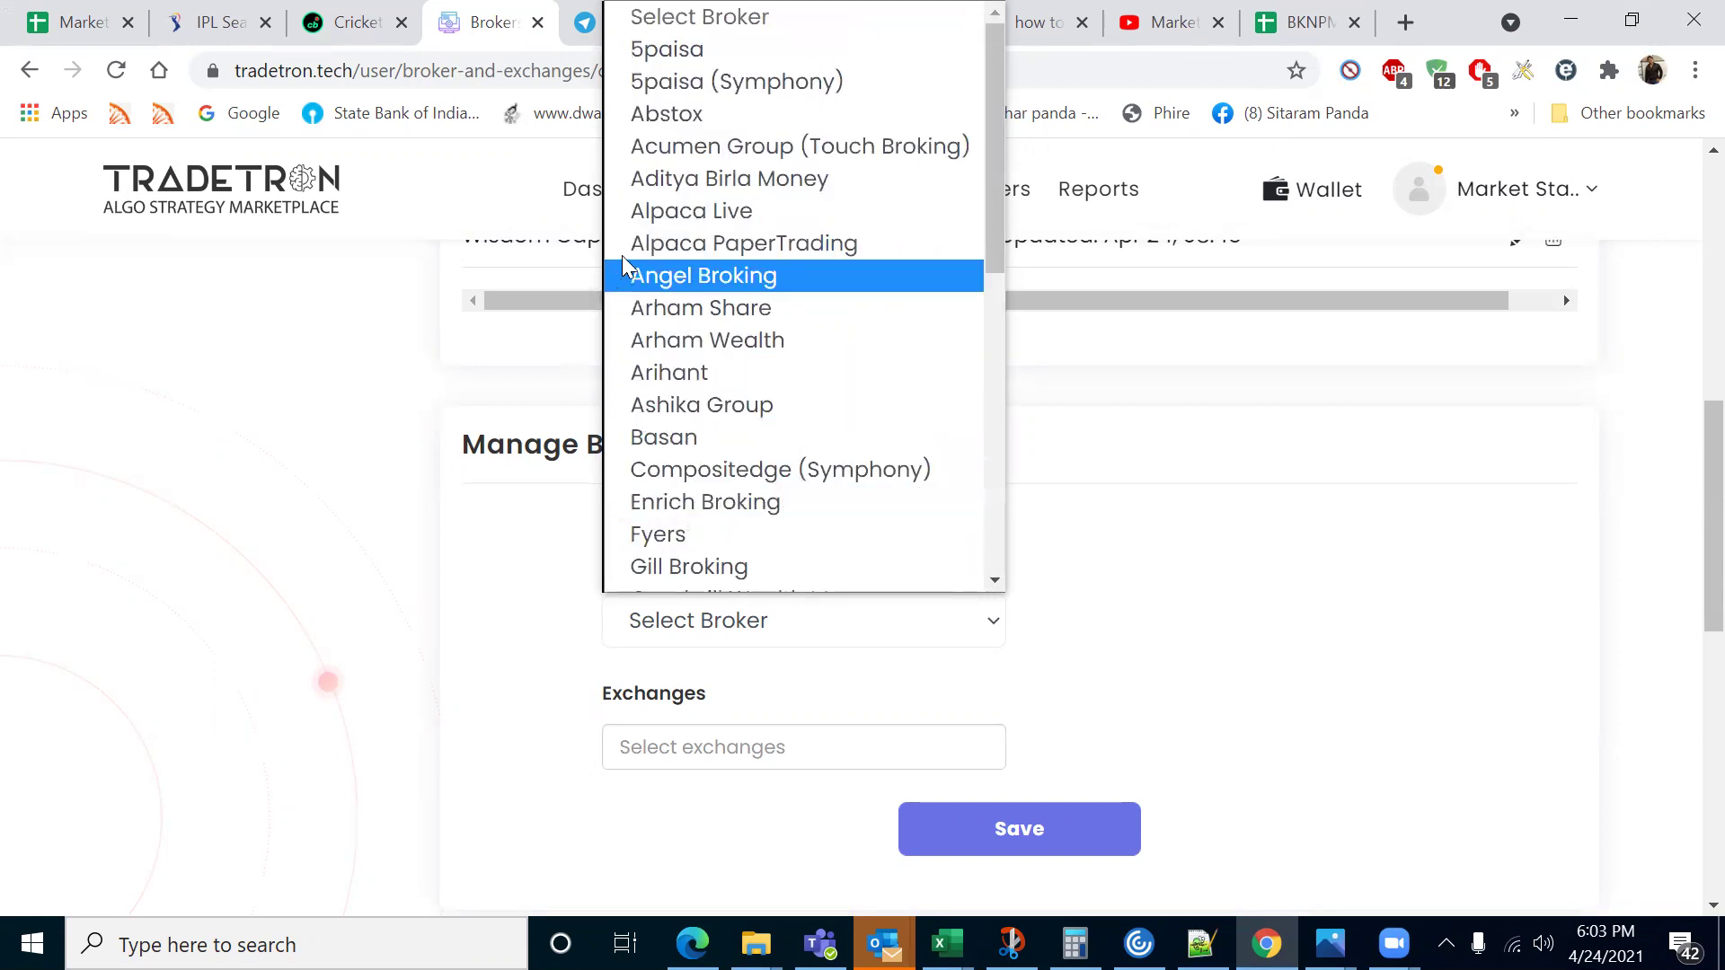
{"action": "left_click", "coordinate": [390, 561]}
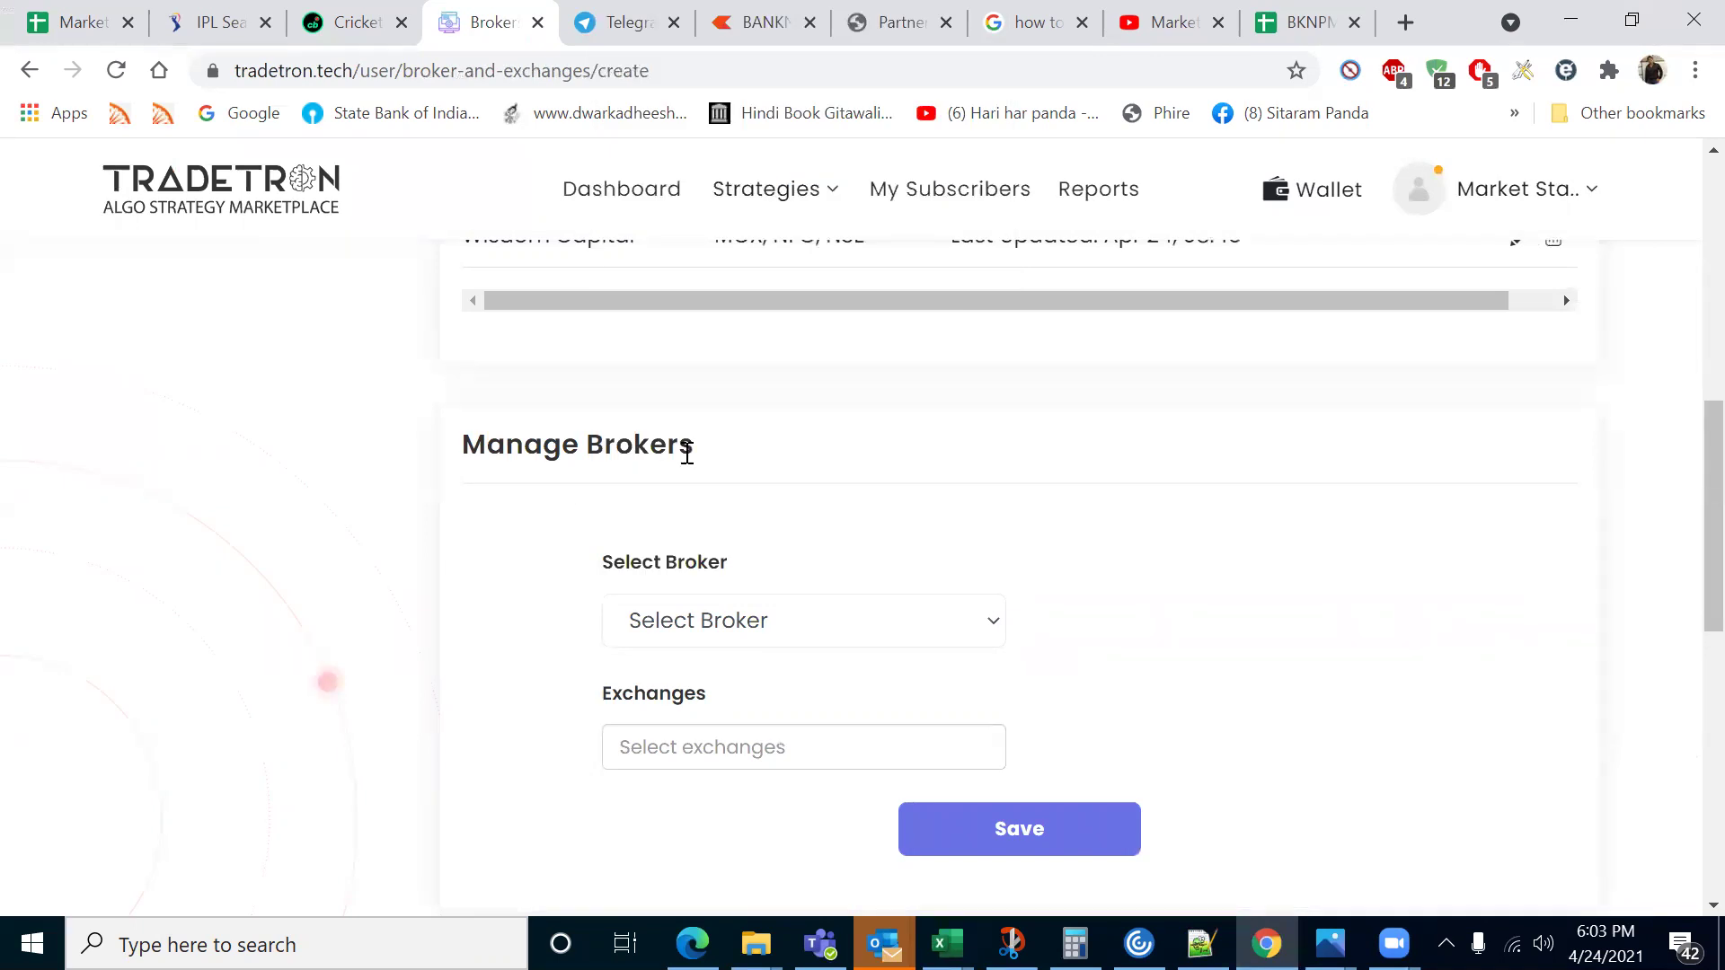
- Reopen the supported broker choices and recheck the entries from 5paisa to Kotak Securities, leaving the broker unselected
{"action": "left_click", "coordinate": [879, 643]}
{"action": "scroll", "coordinate": [866, 477], "scroll_direction": "down", "scroll_amount": 1}
{"action": "scroll", "coordinate": [869, 465], "scroll_direction": "up", "scroll_amount": 1}
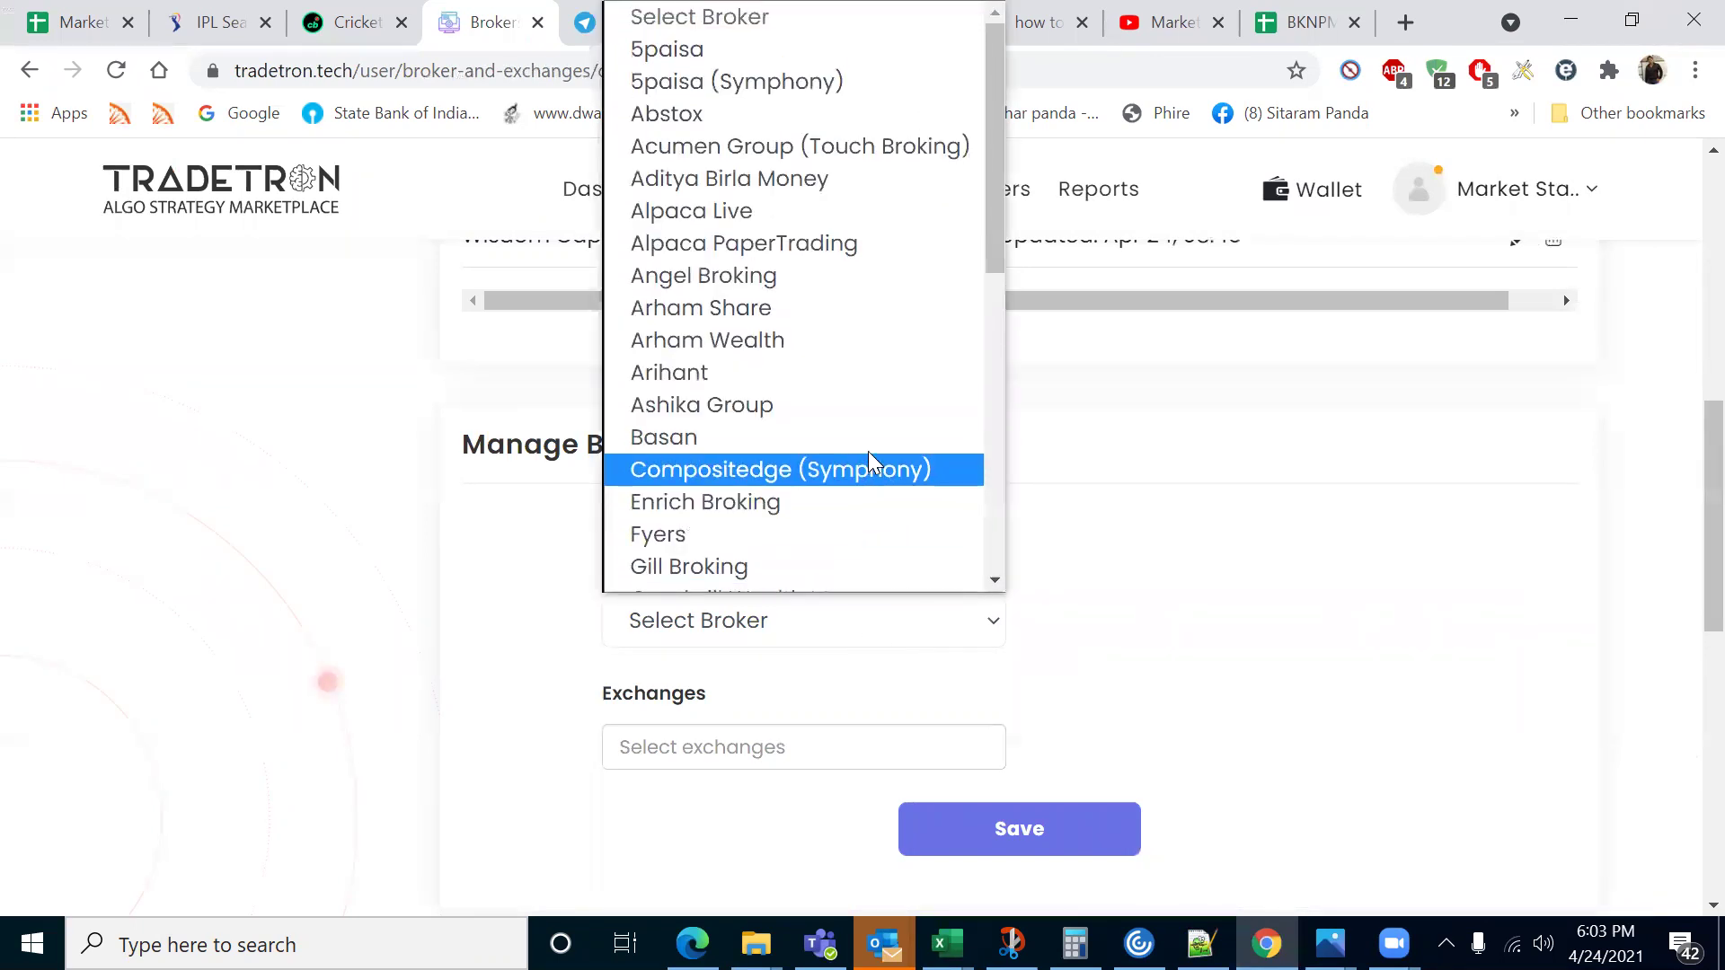
{"action": "left_click", "coordinate": [1479, 578]}
{"action": "scroll", "coordinate": [879, 806], "scroll_direction": "up", "scroll_amount": 5}
{"action": "scroll", "coordinate": [879, 806], "scroll_direction": "down", "scroll_amount": 4}
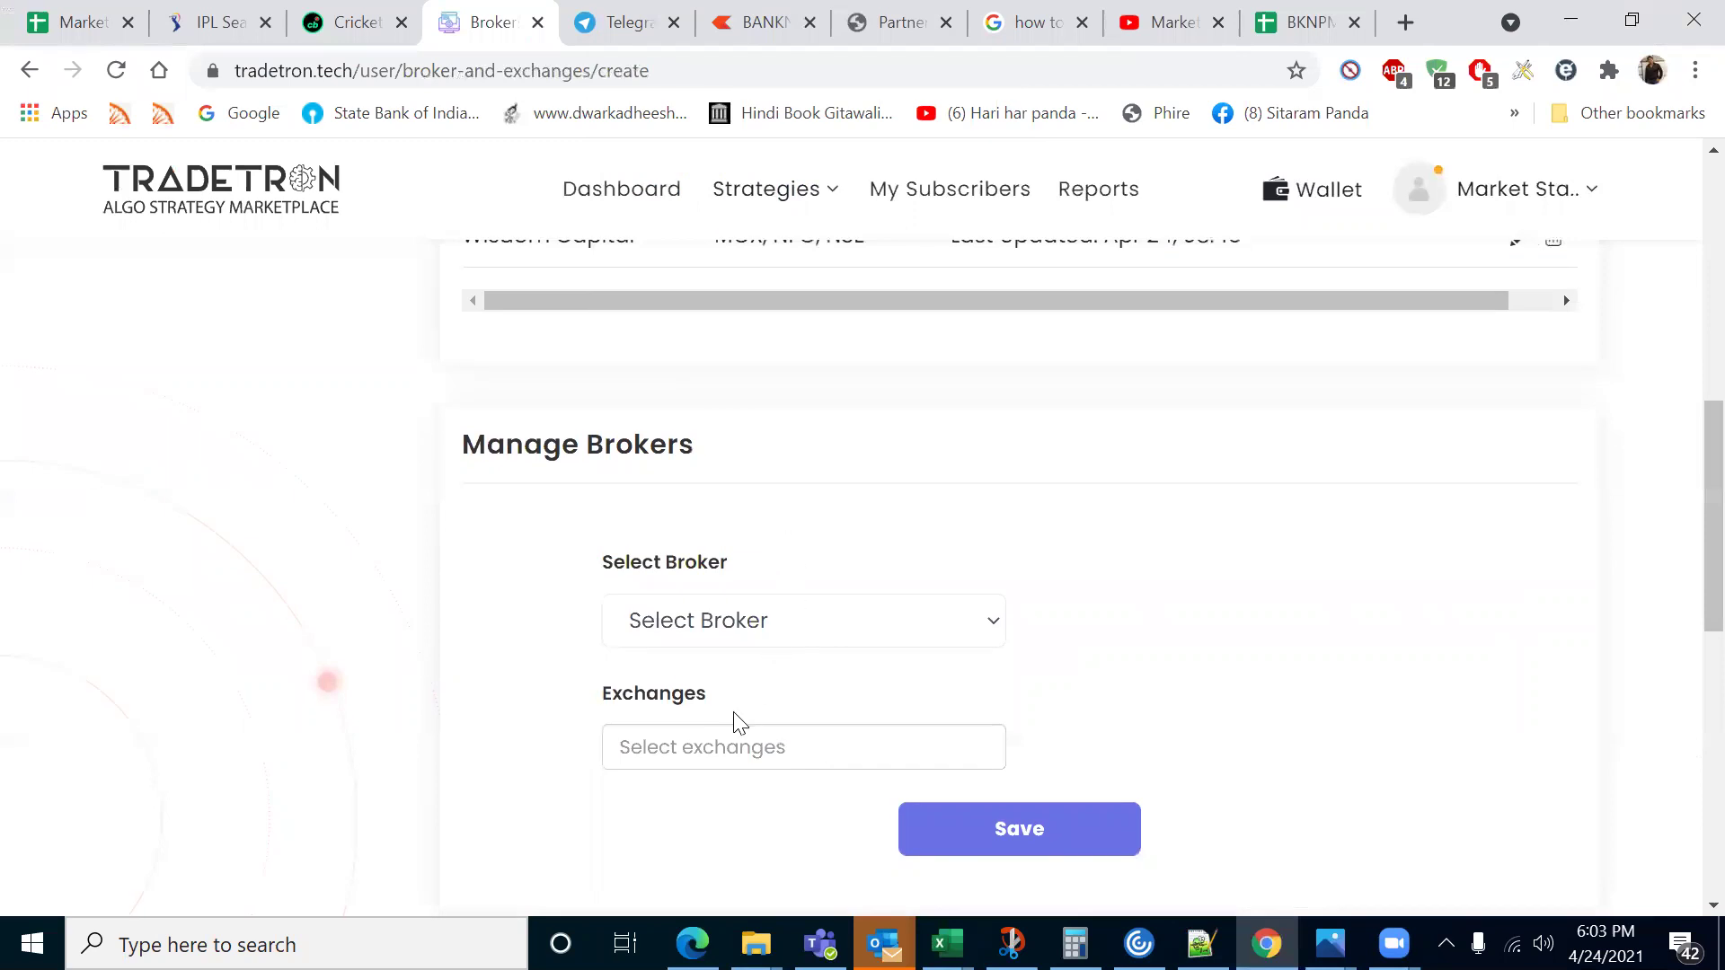
{"action": "left_click", "coordinate": [785, 627]}
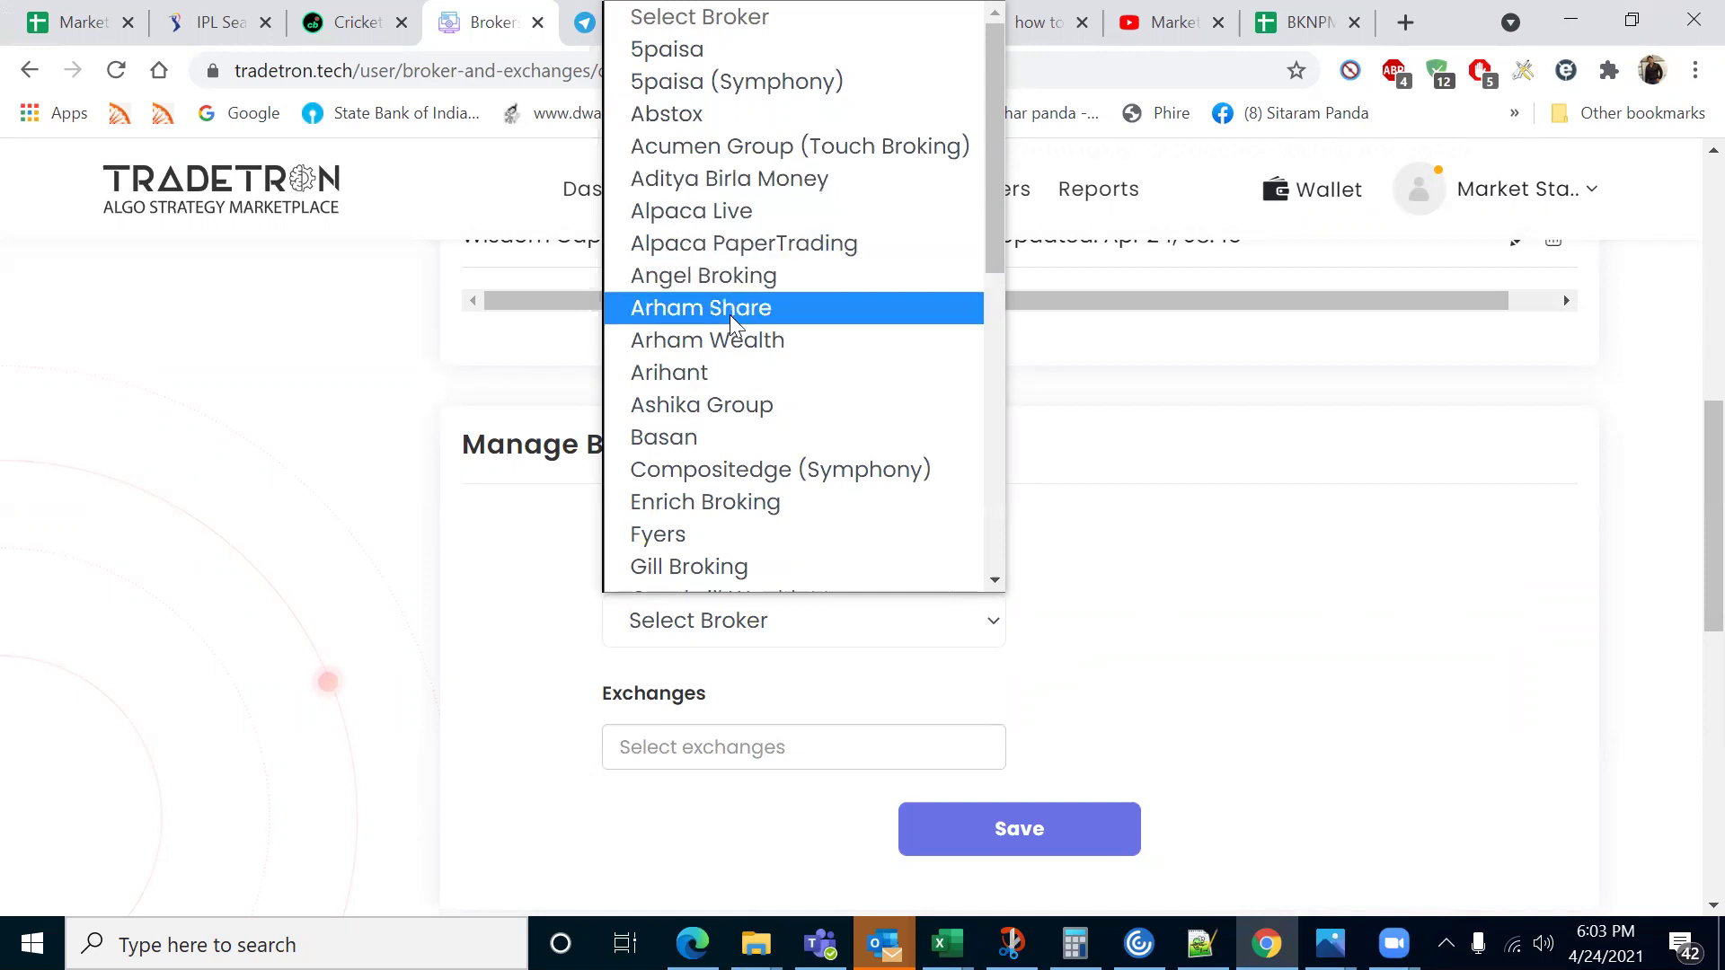
{"action": "scroll", "coordinate": [726, 381], "scroll_direction": "down", "scroll_amount": 3}
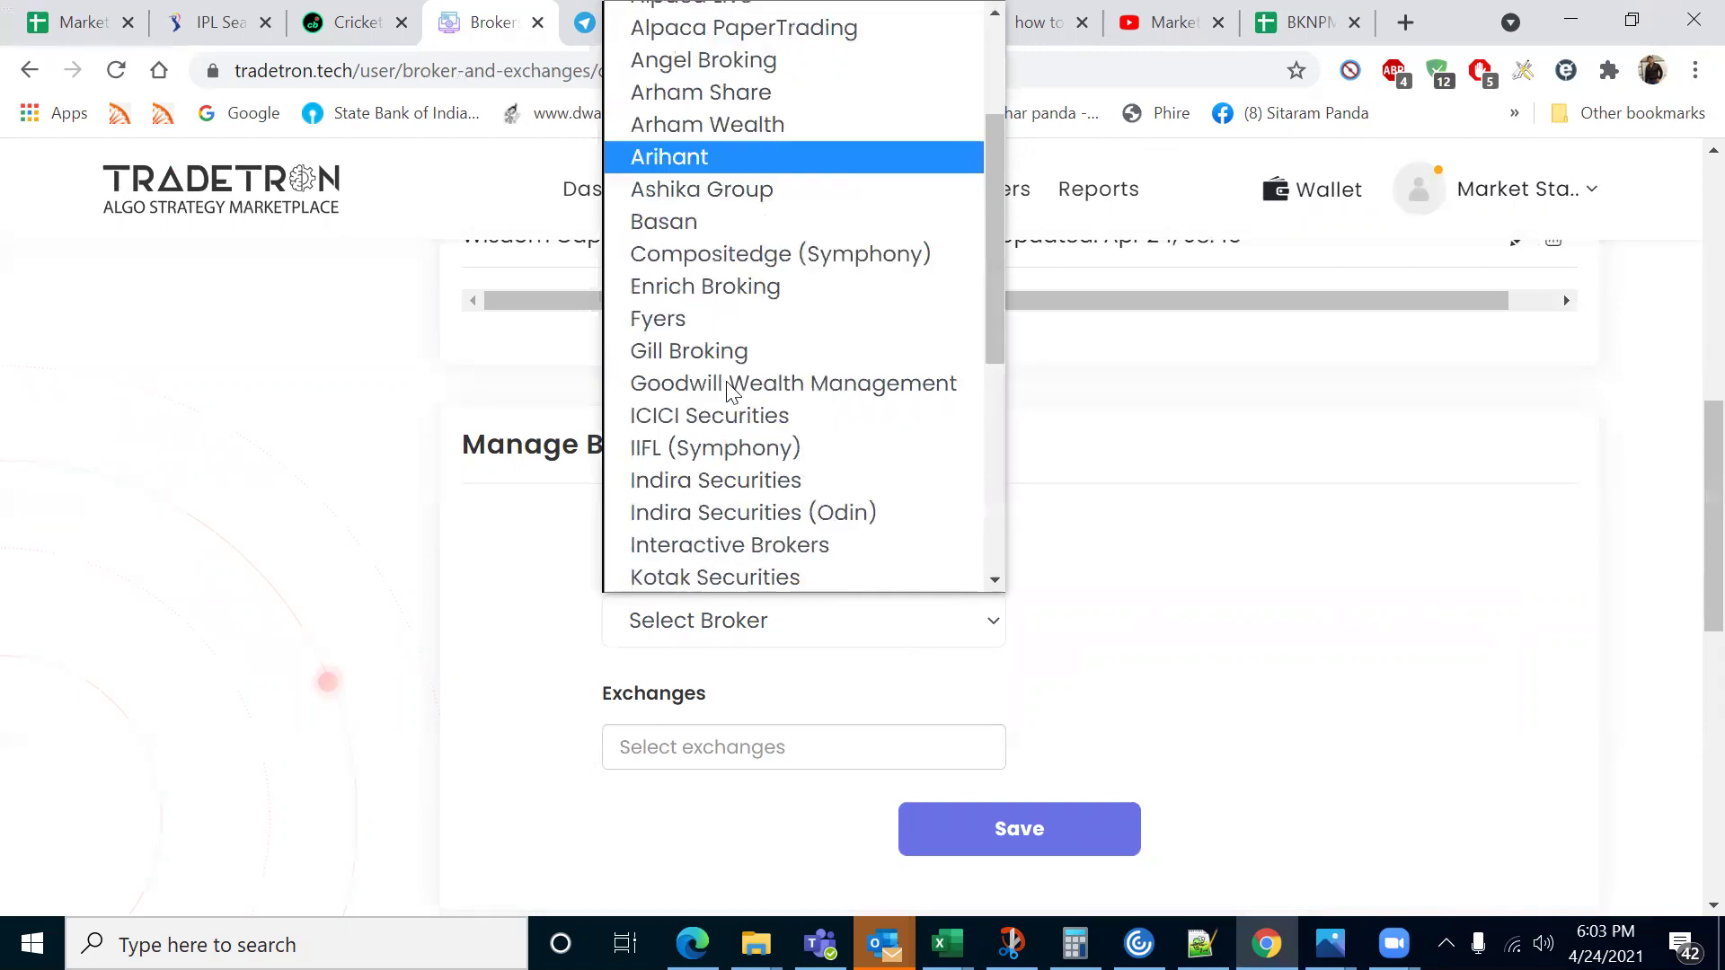
{"action": "scroll", "coordinate": [726, 381], "scroll_direction": "up", "scroll_amount": 3}
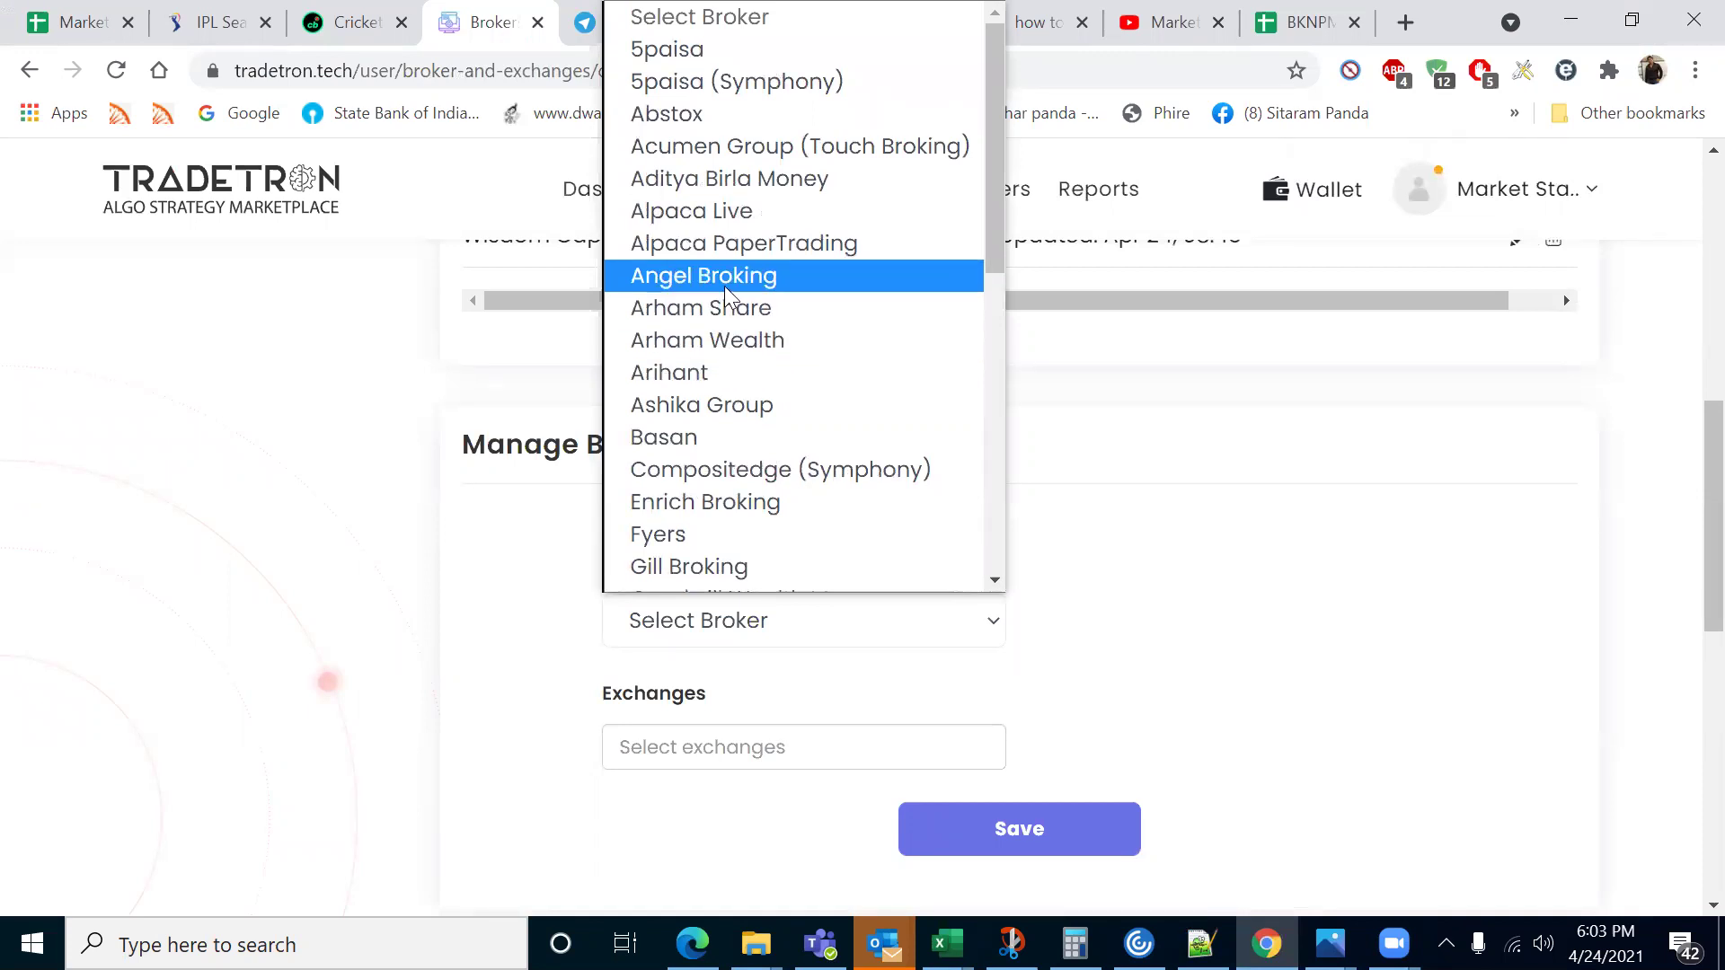
{"action": "left_click", "coordinate": [422, 625]}
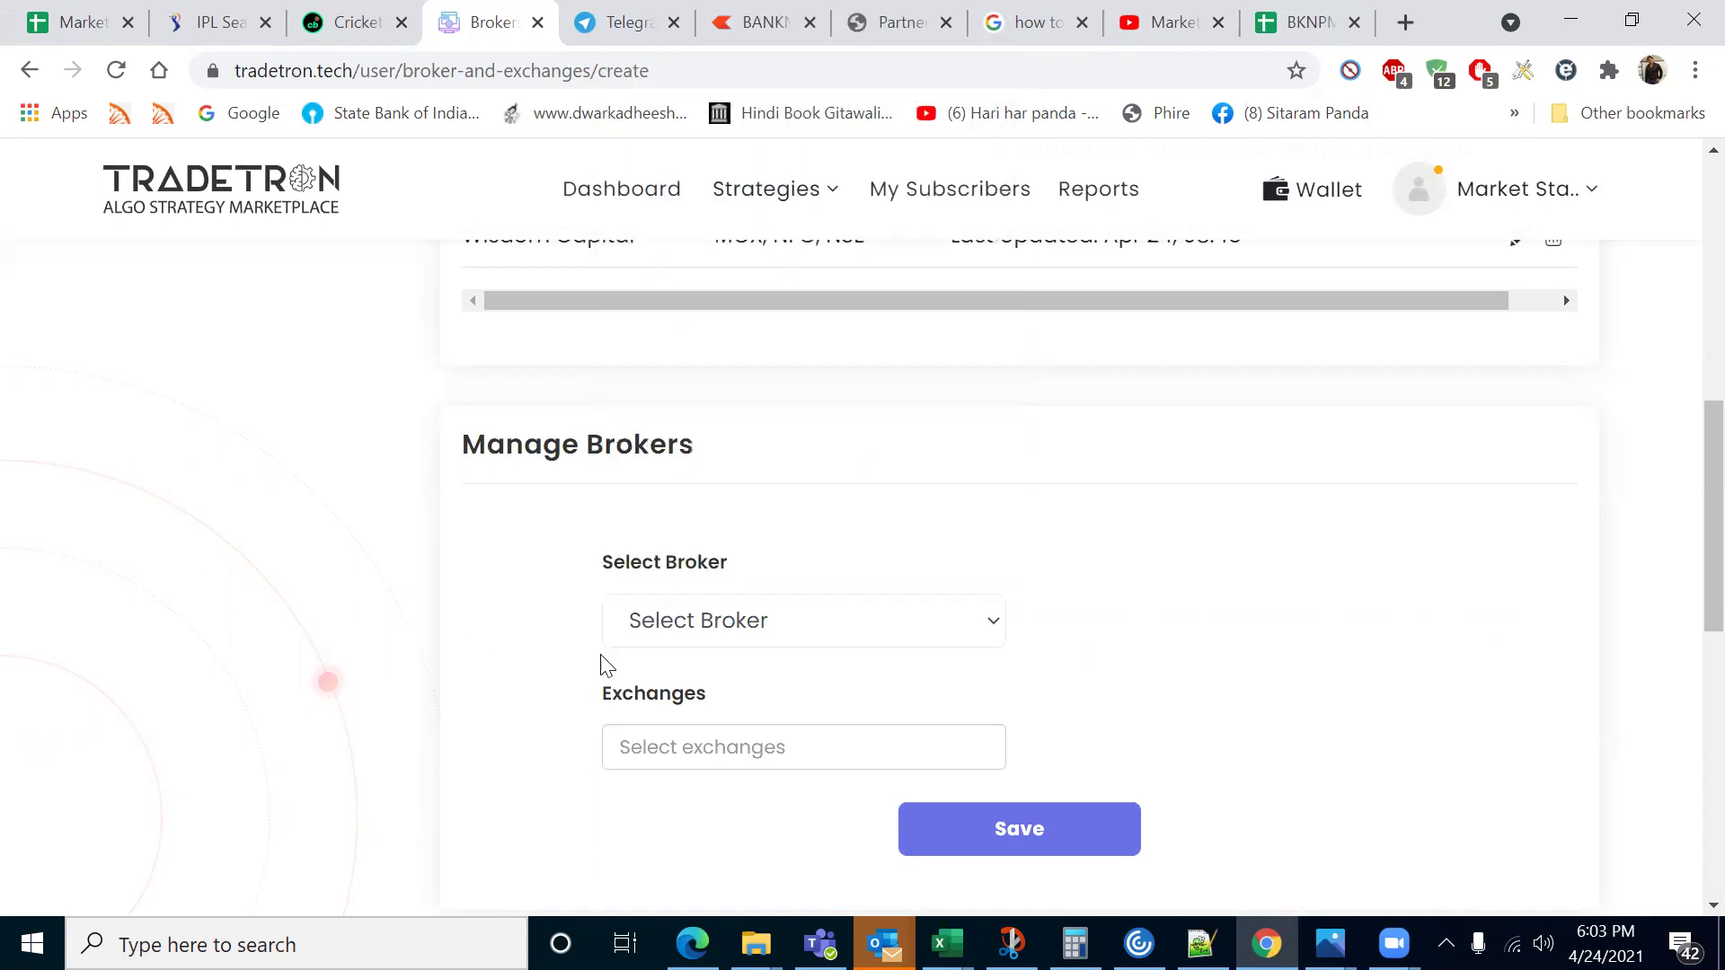
- Compare the linked AliceBlue, Motilal Oswal and Wisdom Capital entries and their login notes with the brokers offered for adding
{"action": "scroll", "coordinate": [597, 662], "scroll_direction": "up", "scroll_amount": 4}
{"action": "scroll", "coordinate": [629, 656], "scroll_direction": "up", "scroll_amount": 4}
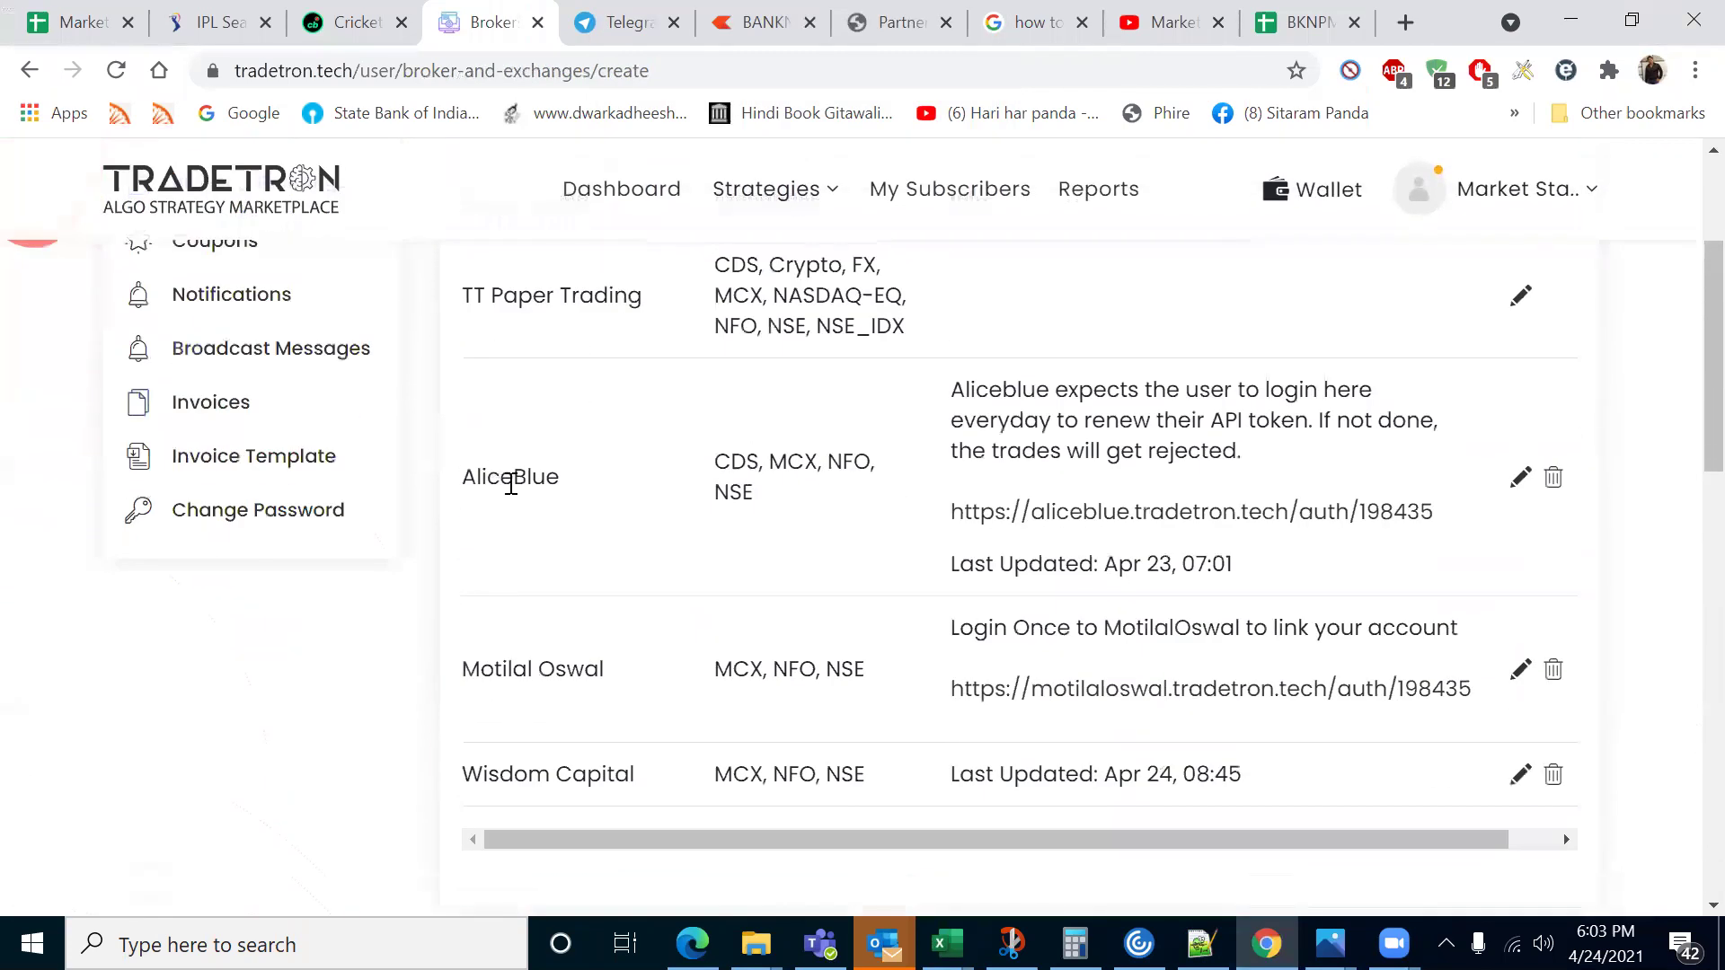
{"action": "scroll", "coordinate": [628, 755], "scroll_direction": "down", "scroll_amount": 5}
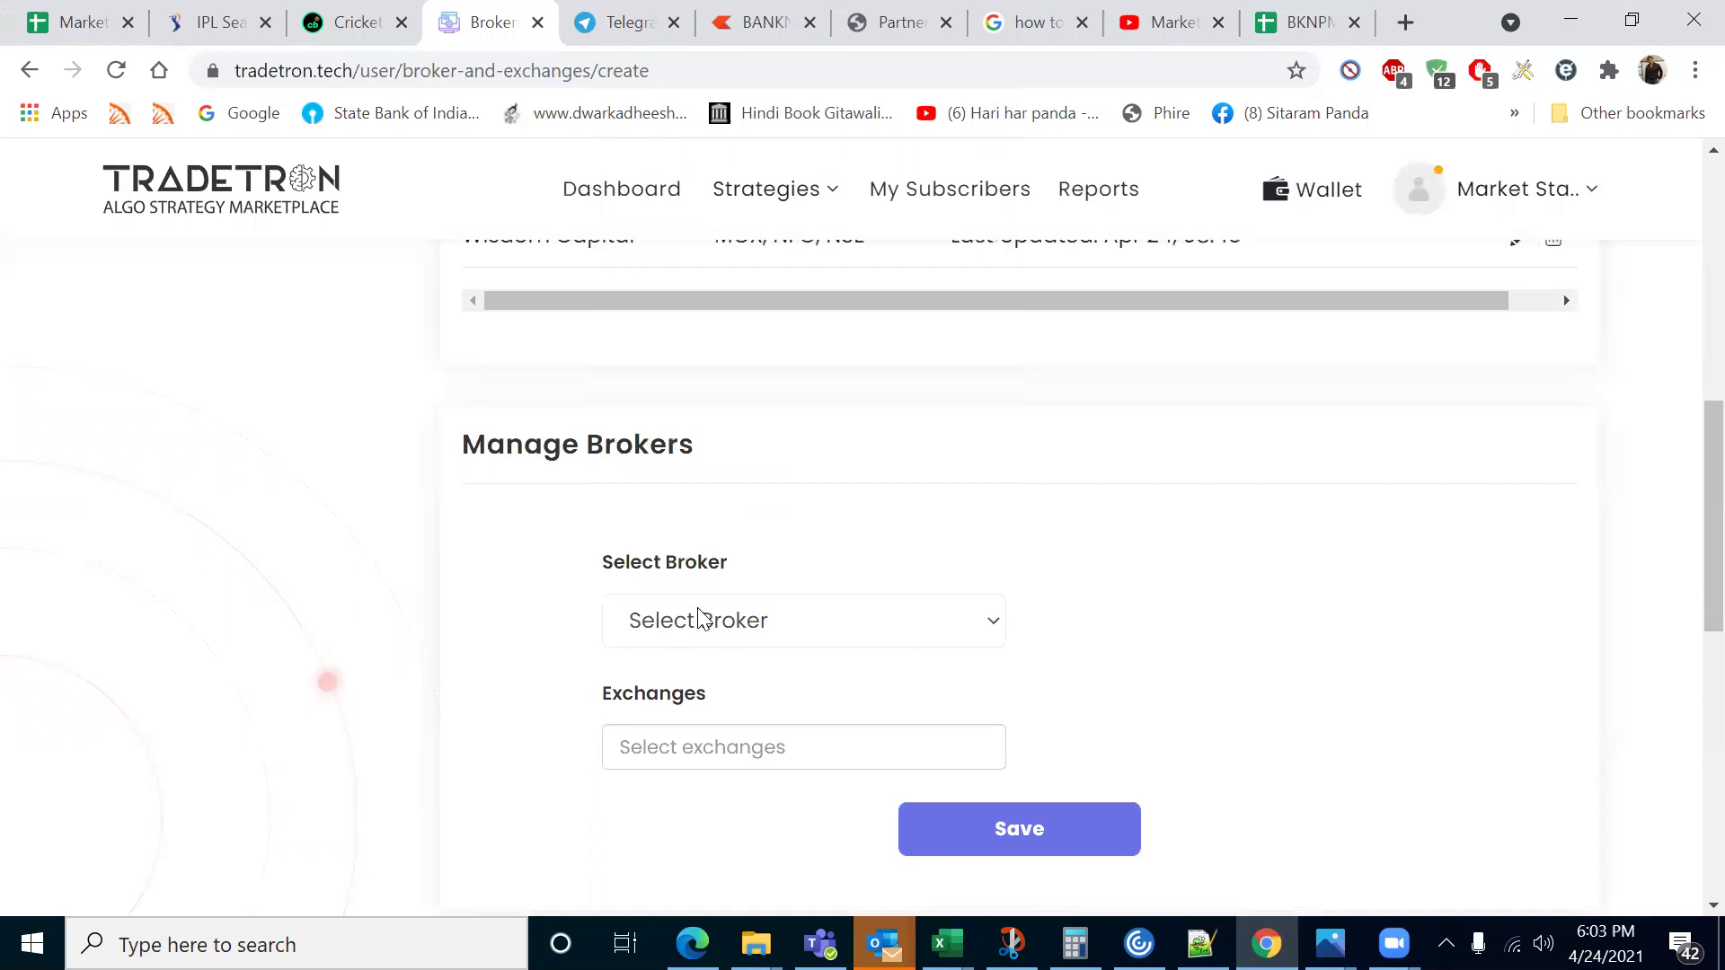
{"action": "left_click", "coordinate": [649, 619]}
{"action": "left_click", "coordinate": [406, 629]}
{"action": "scroll", "coordinate": [641, 651], "scroll_direction": "up", "scroll_amount": 2}
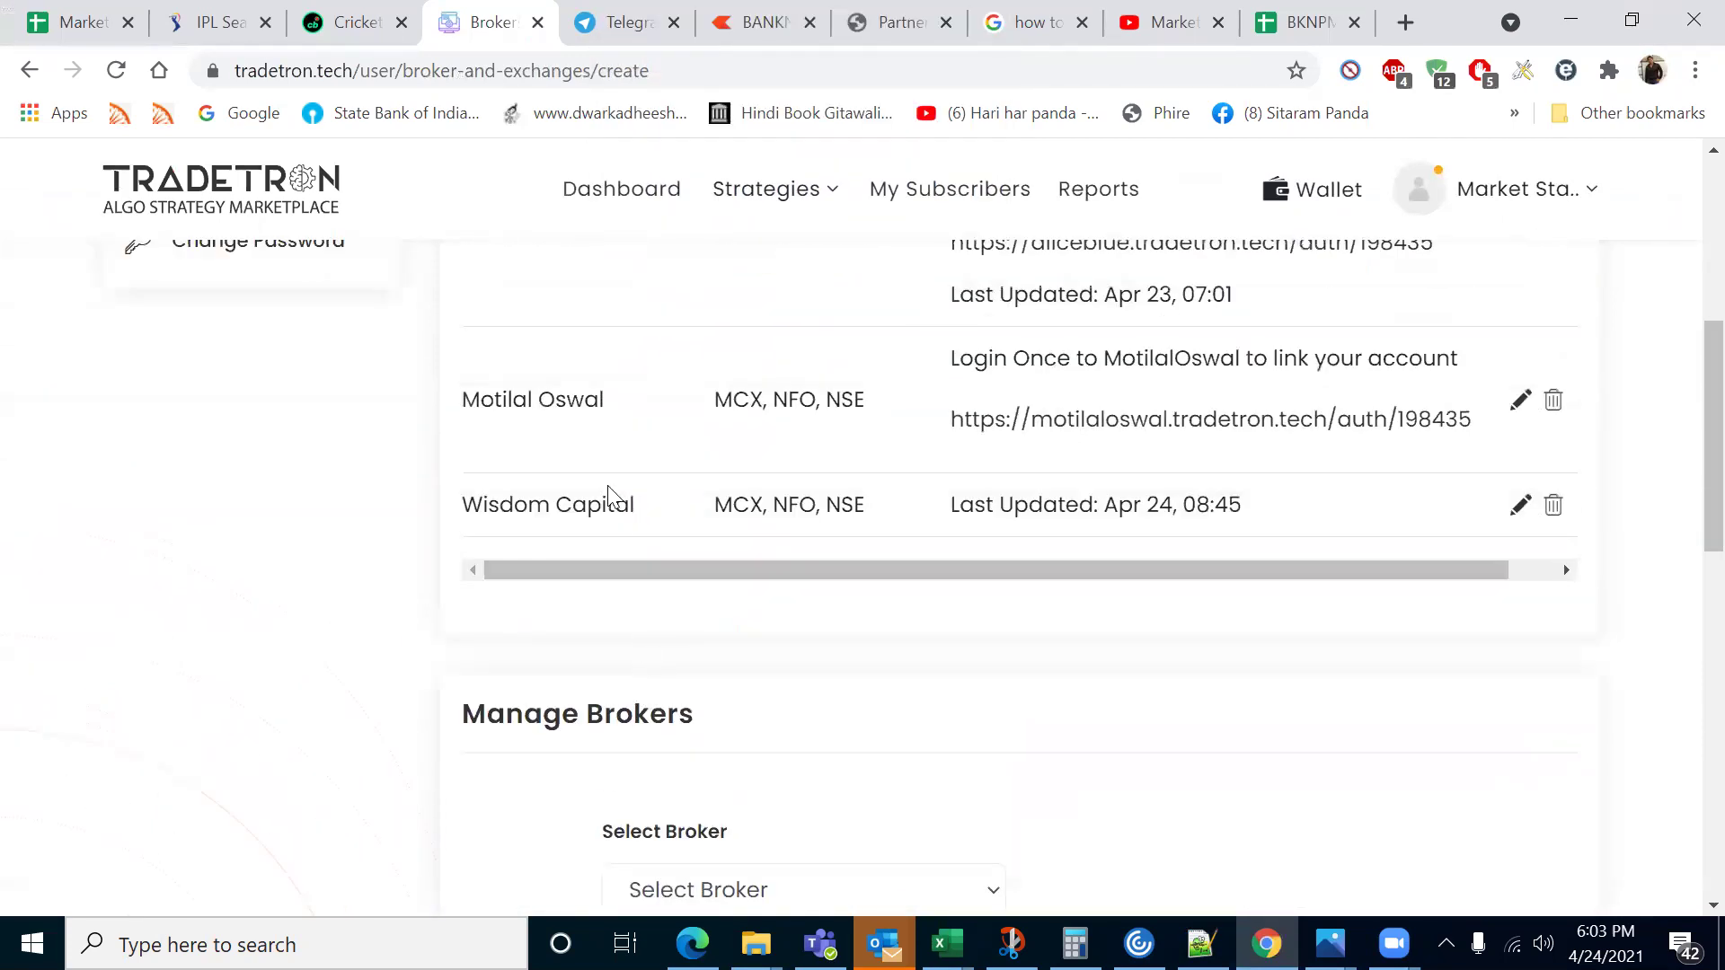
{"action": "scroll", "coordinate": [570, 461], "scroll_direction": "up", "scroll_amount": 6}
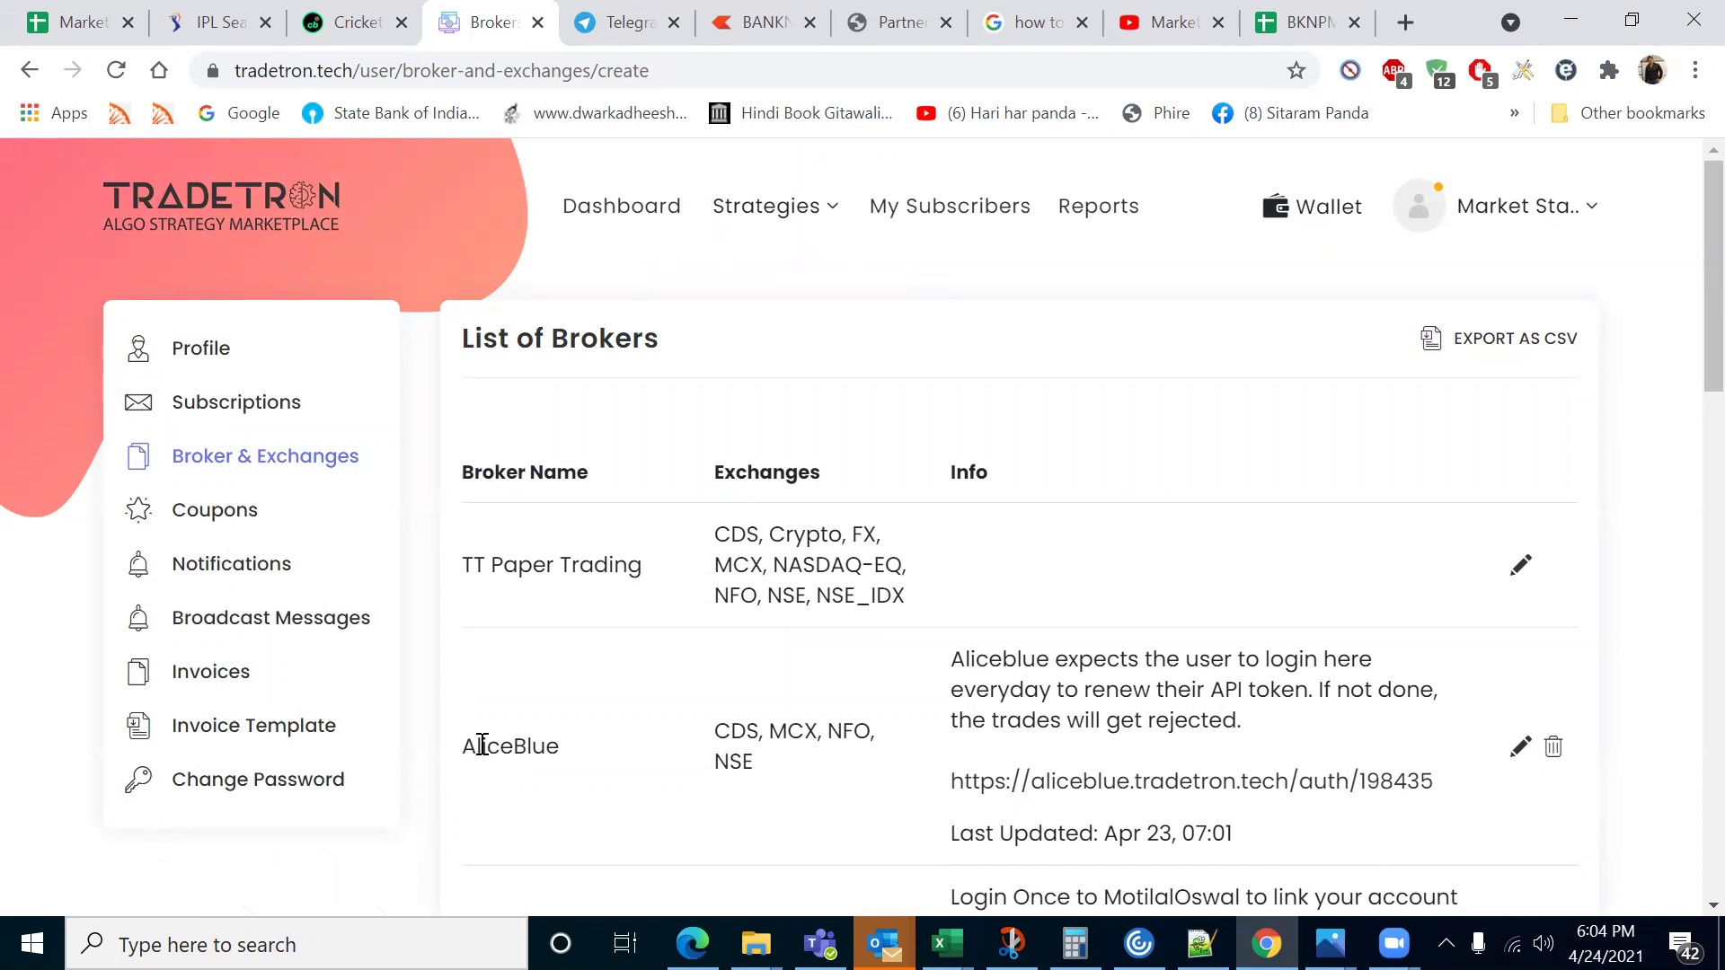
{"action": "scroll", "coordinate": [482, 745], "scroll_direction": "down", "scroll_amount": 4}
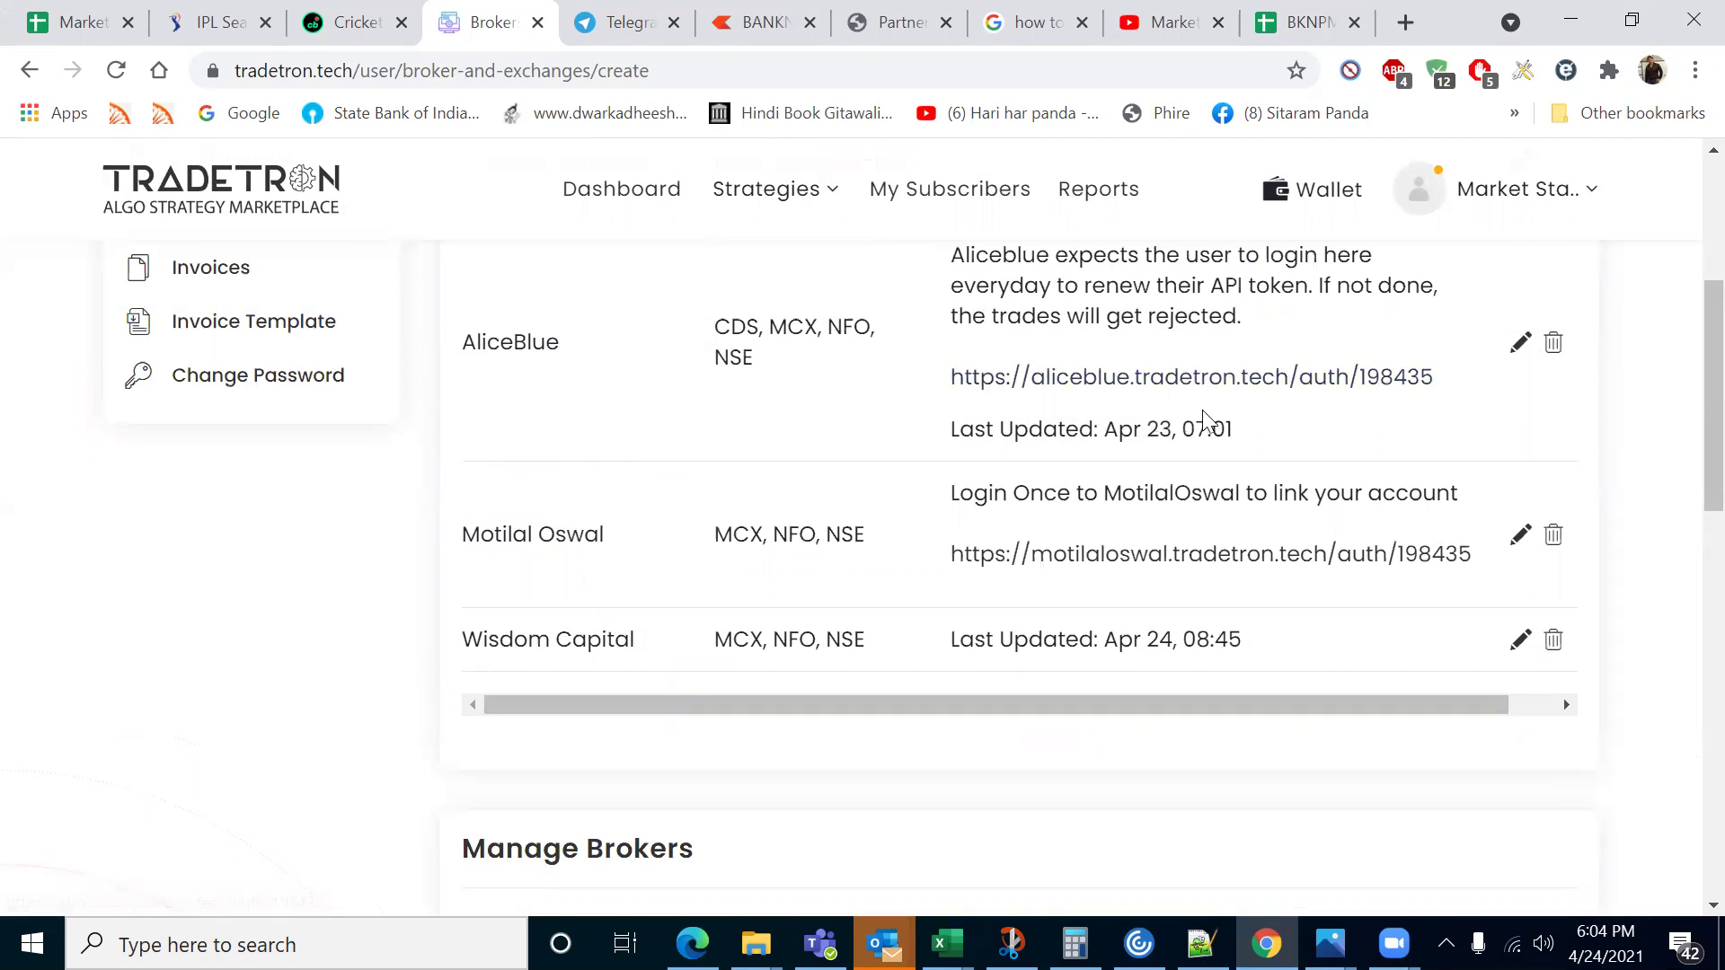
{"action": "scroll", "coordinate": [1147, 504], "scroll_direction": "down", "scroll_amount": 3}
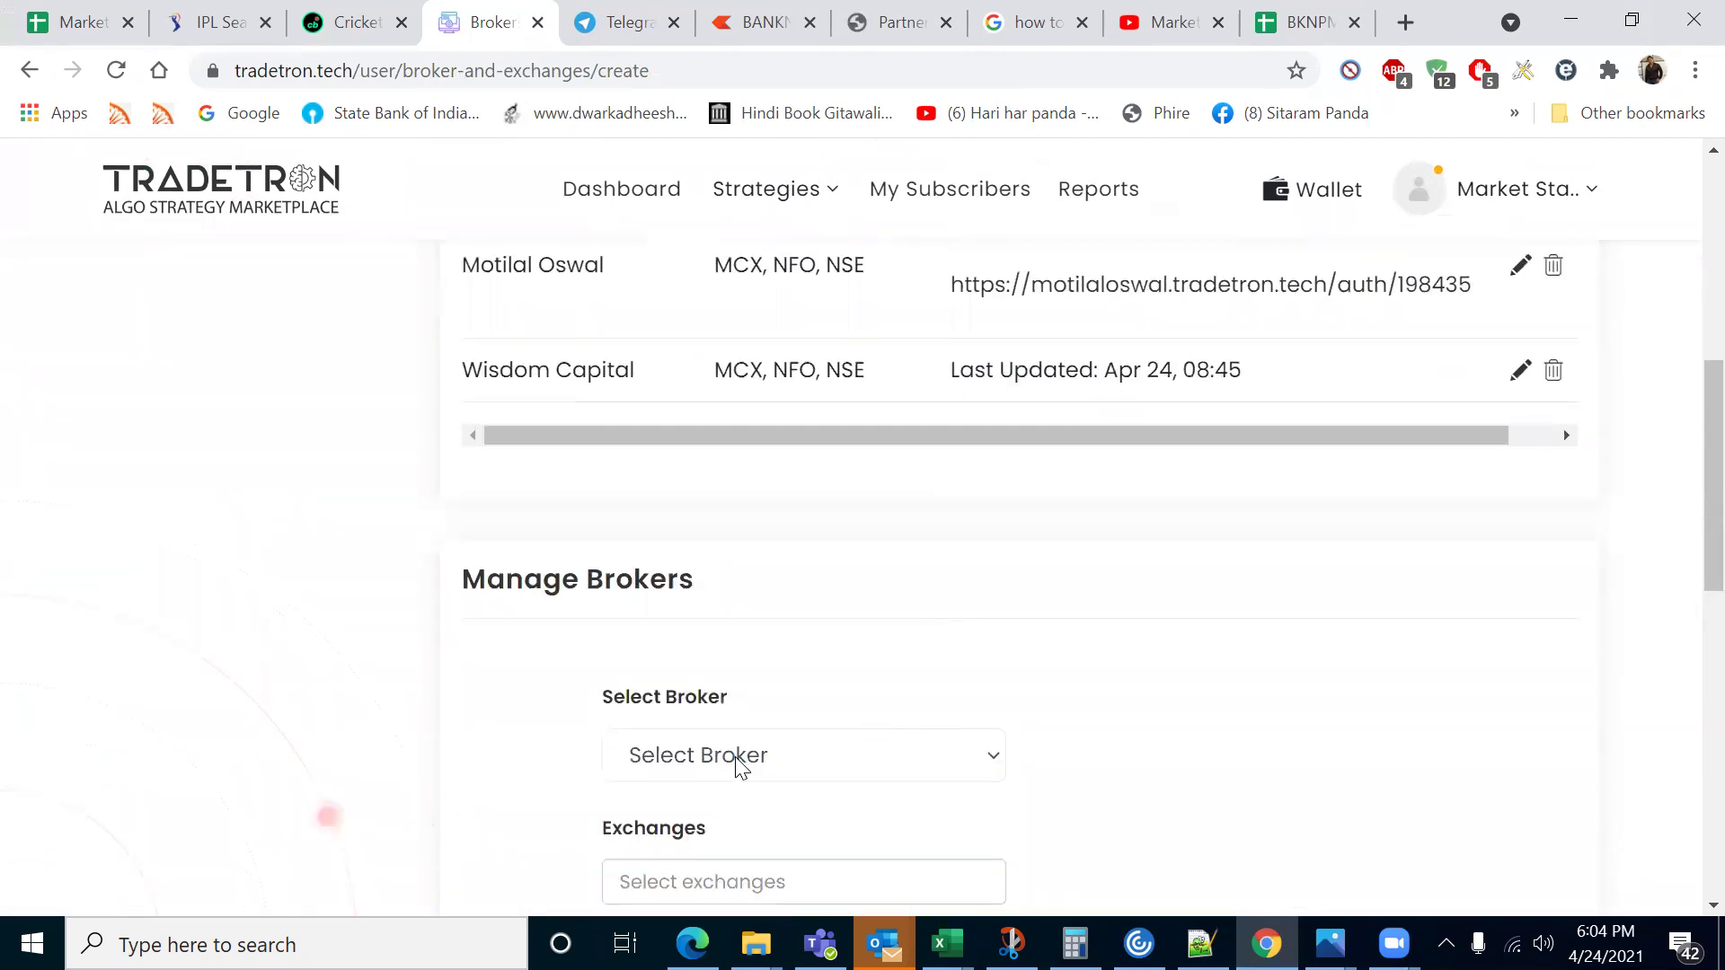
{"action": "left_click", "coordinate": [738, 759]}
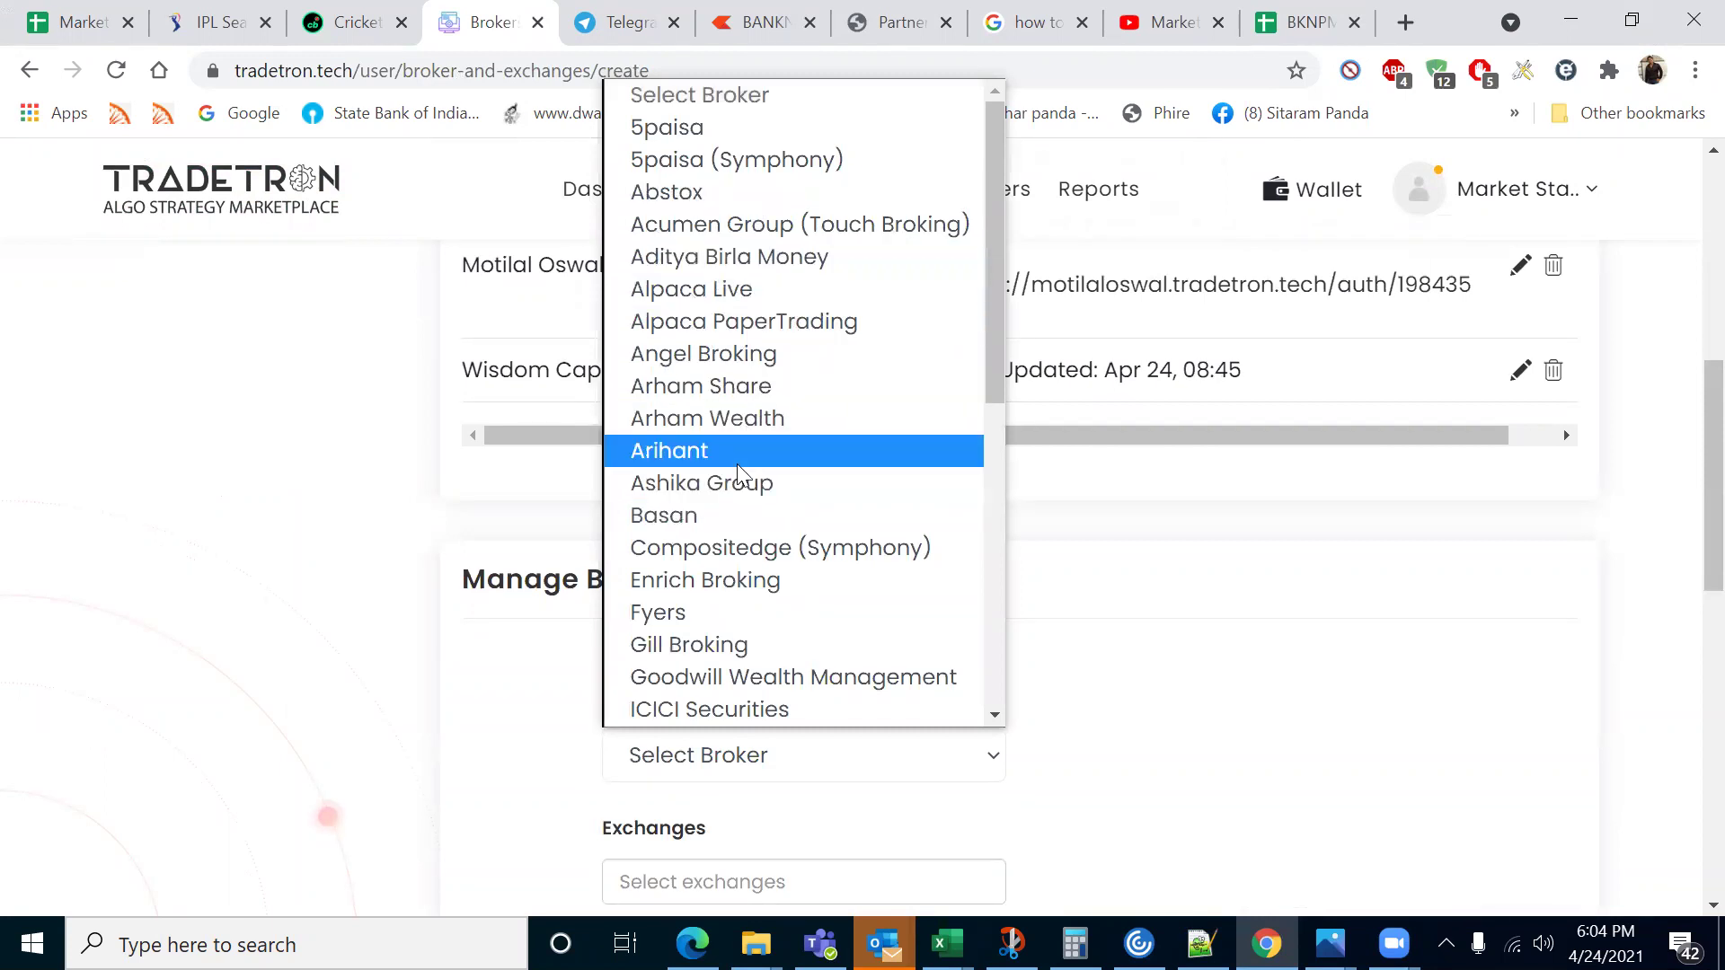
{"action": "left_click", "coordinate": [455, 547]}
{"action": "scroll", "coordinate": [716, 710], "scroll_direction": "down", "scroll_amount": 1}
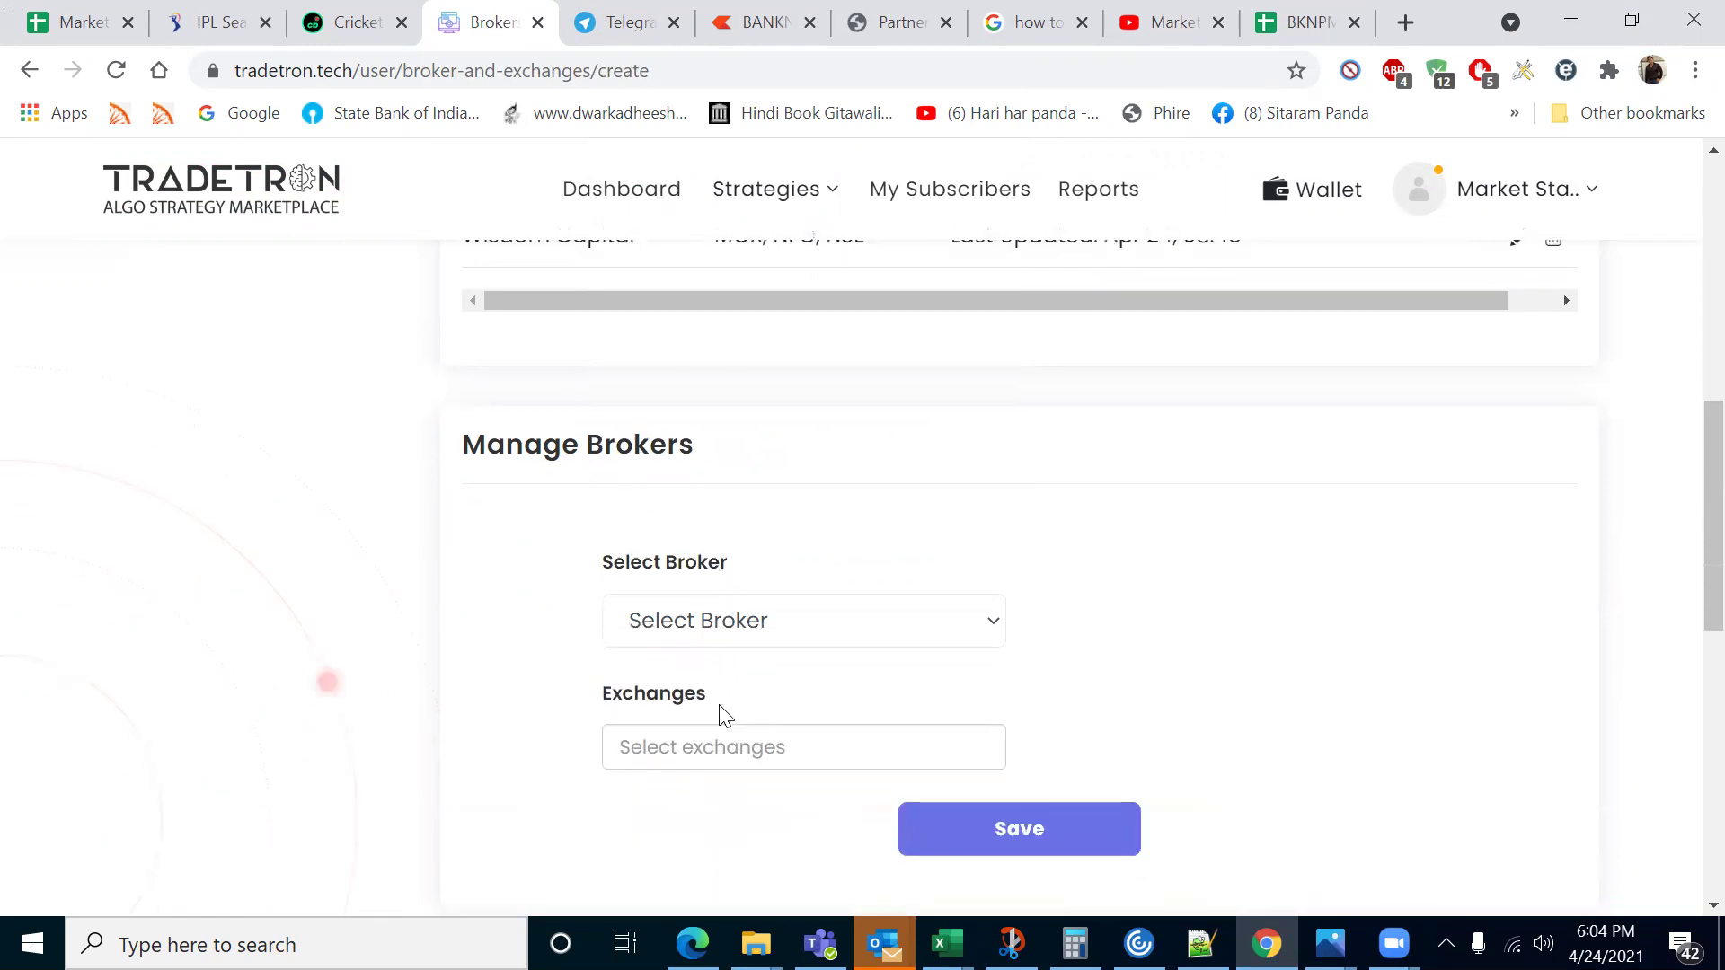
{"action": "left_click", "coordinate": [714, 634]}
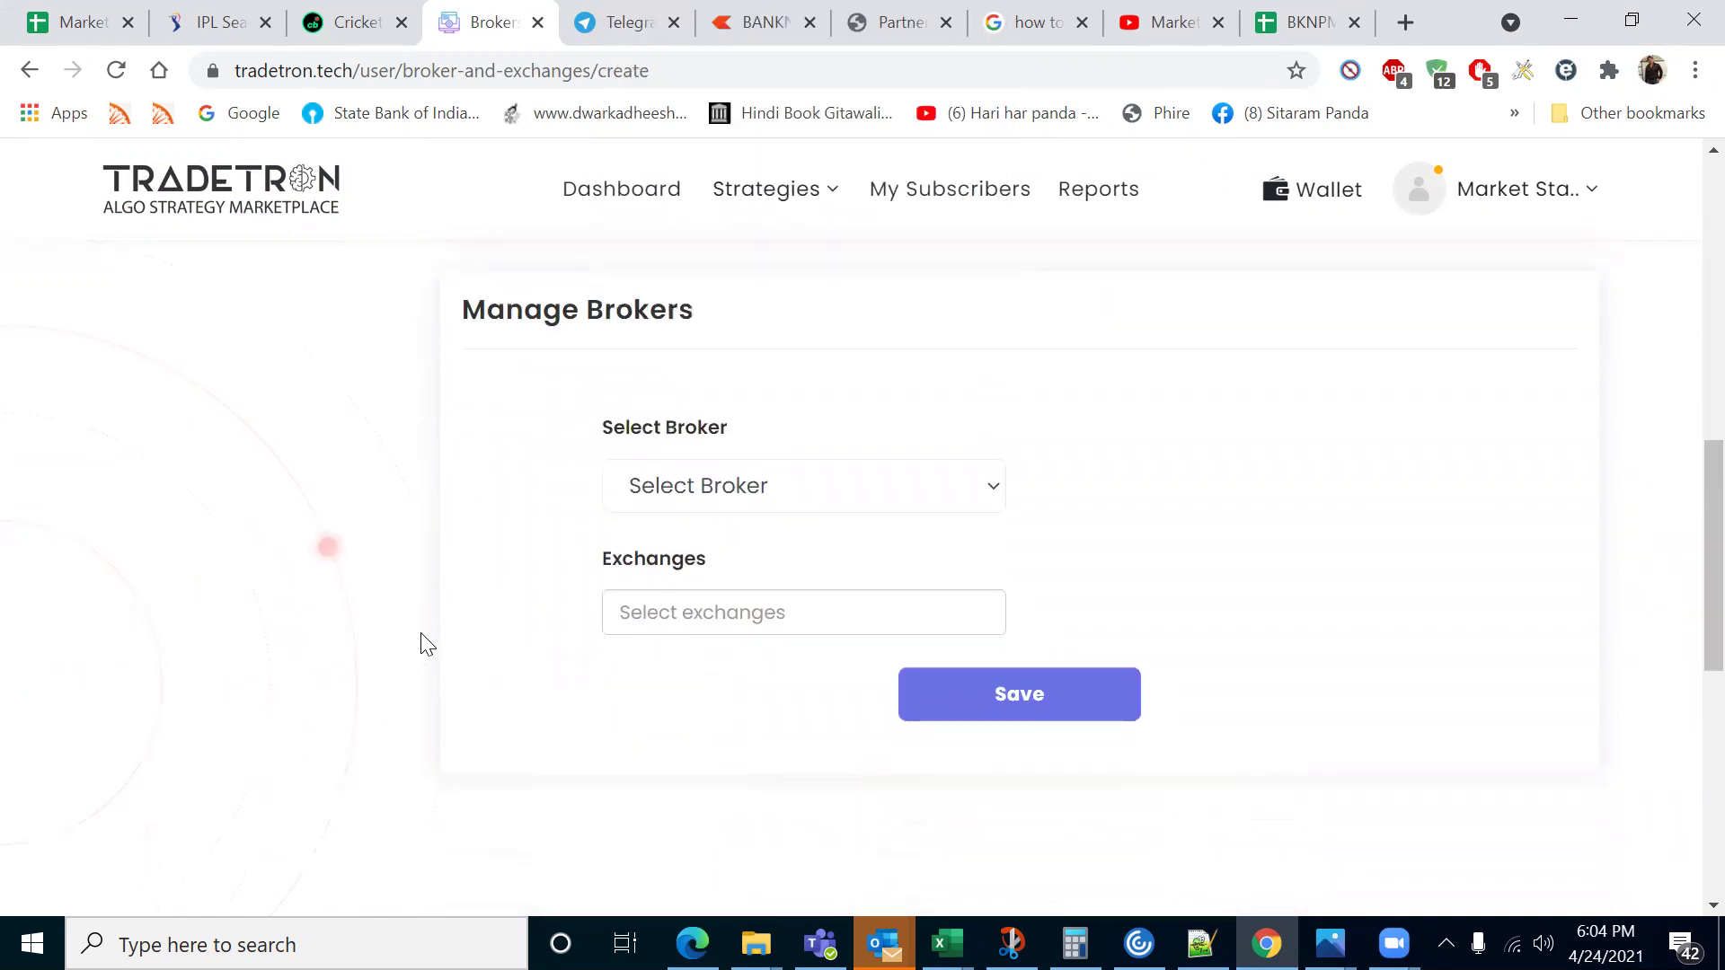
- Open the linked AliceBlue broker for editing and show its broker, exchange and connection fields
{"action": "scroll", "coordinate": [424, 643], "scroll_direction": "up", "scroll_amount": 5}
{"action": "scroll", "coordinate": [429, 639], "scroll_direction": "up", "scroll_amount": 4}
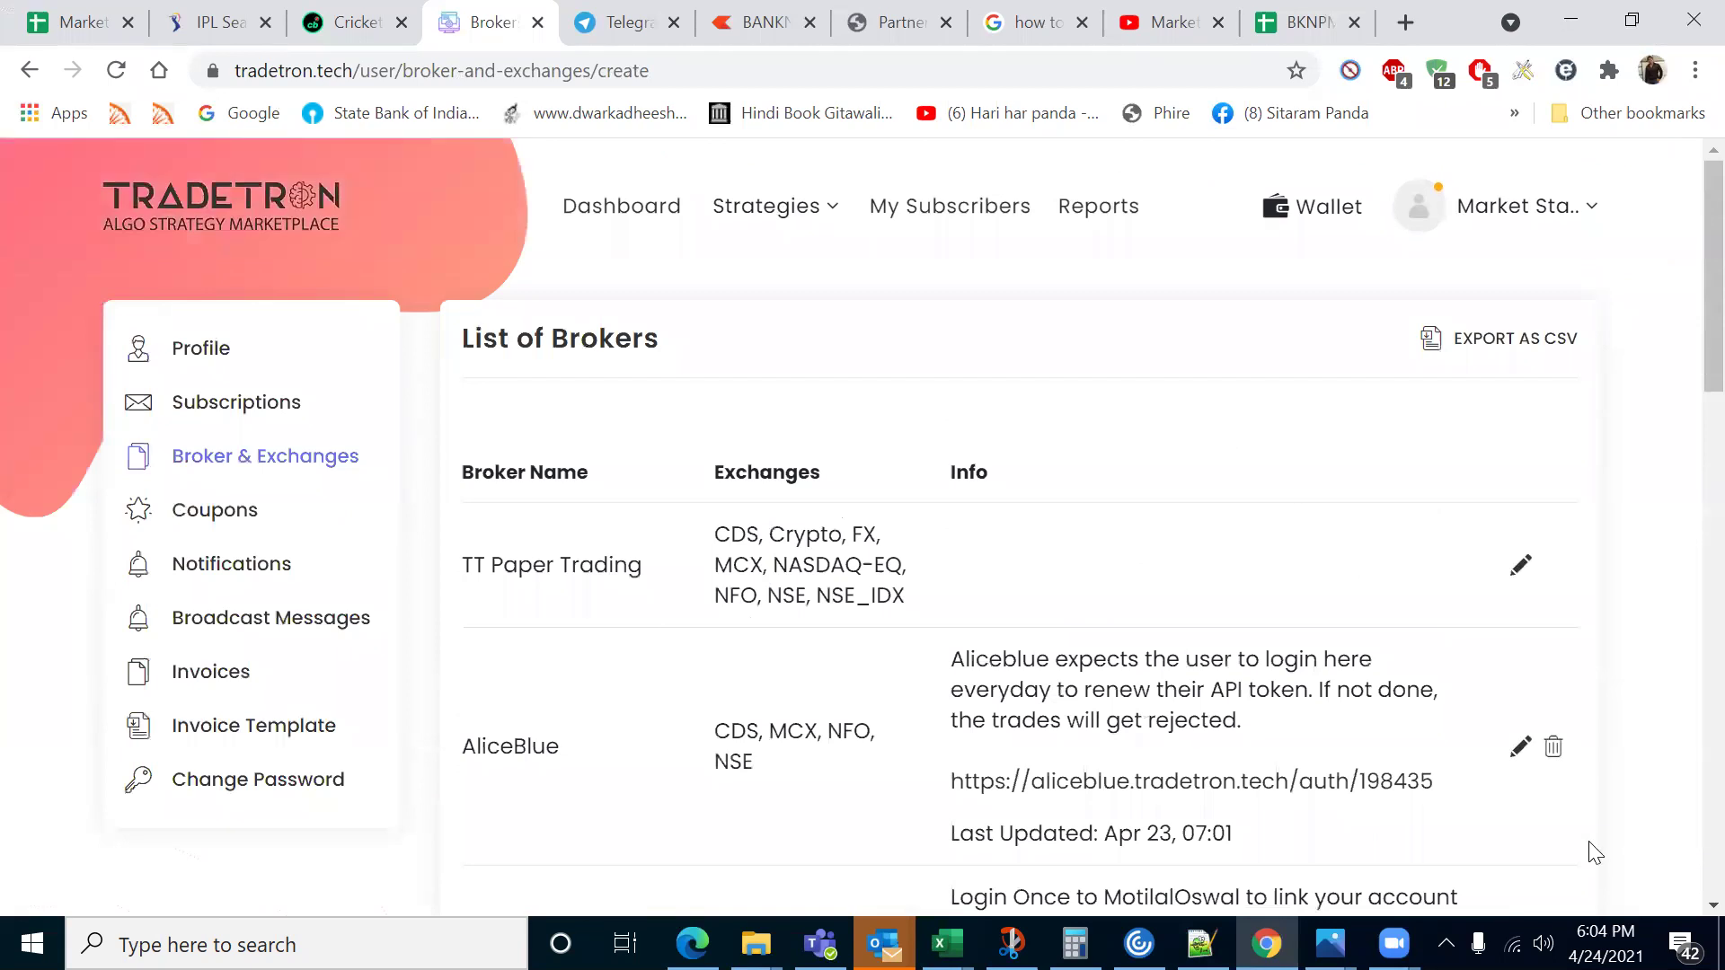
{"action": "left_click", "coordinate": [1519, 747]}
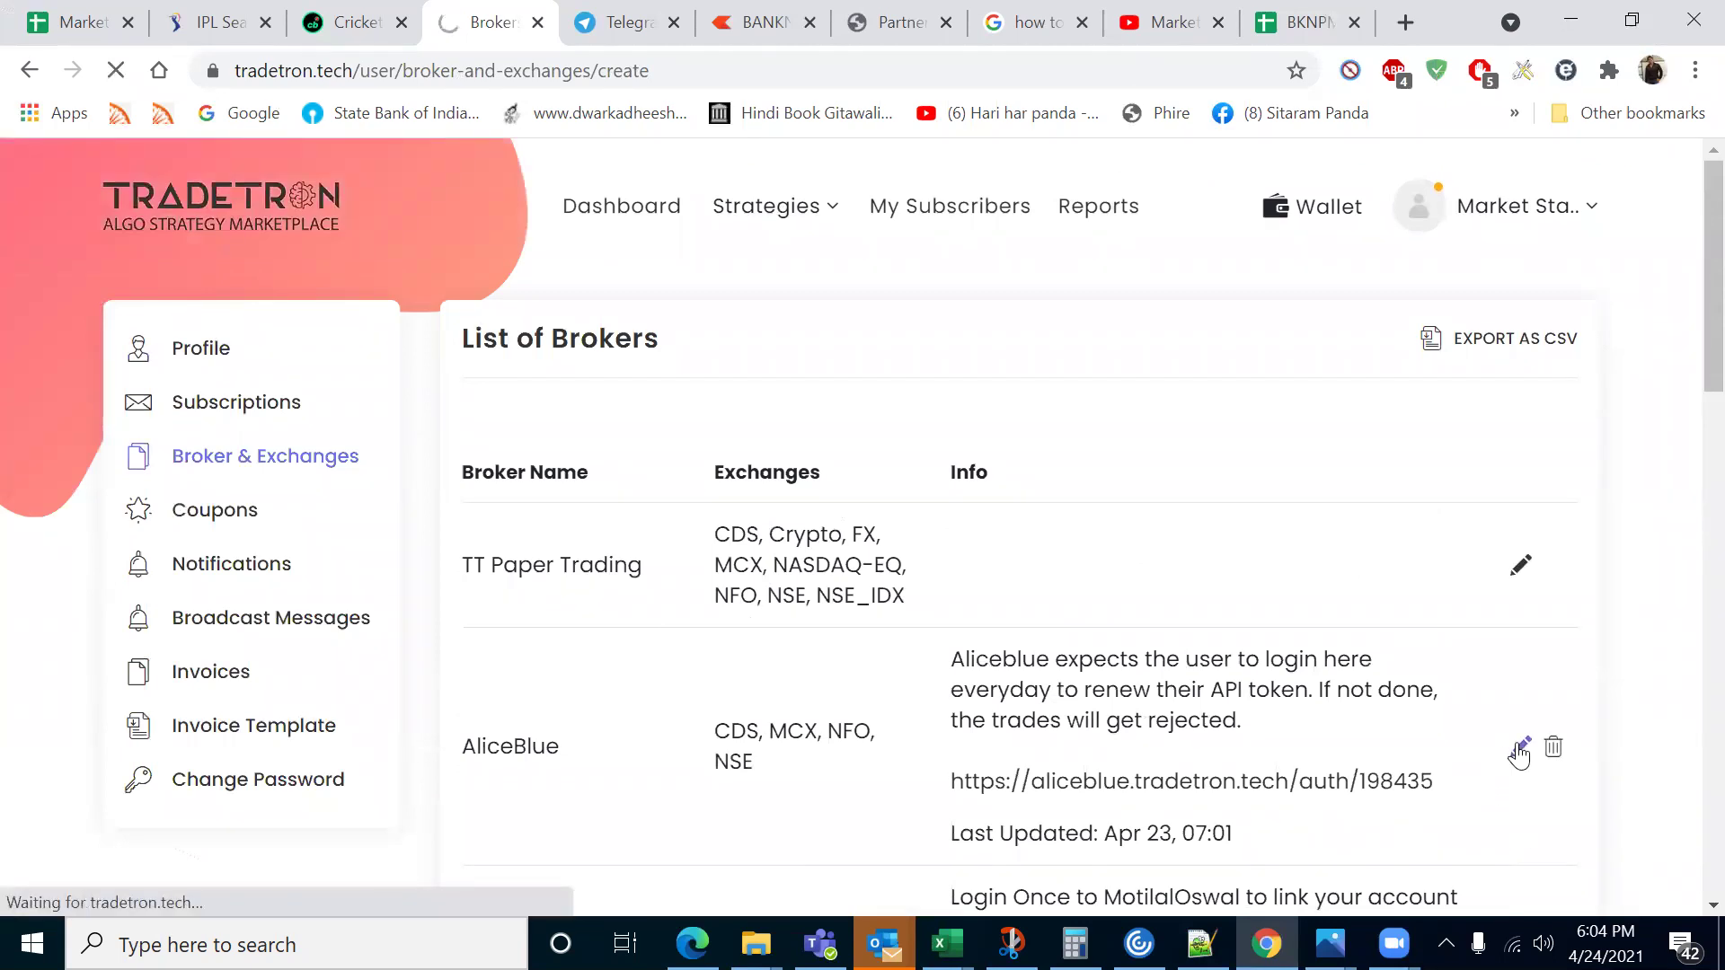
{"action": "scroll", "coordinate": [1208, 694], "scroll_direction": "up", "scroll_amount": 3}
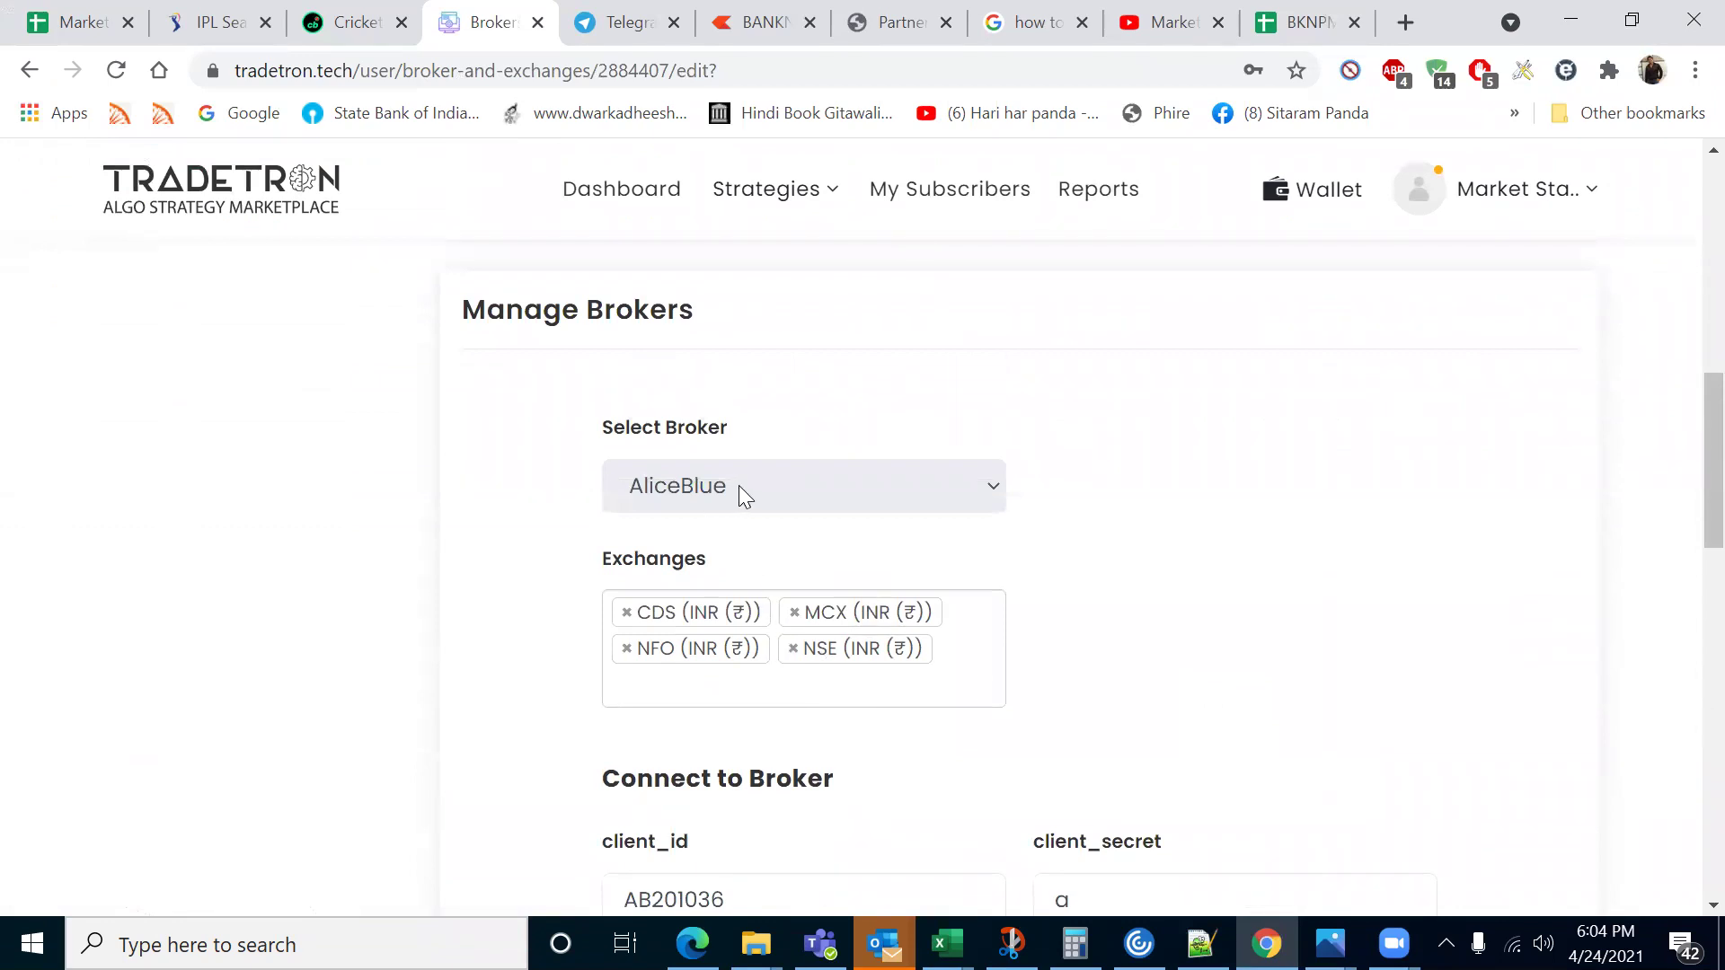